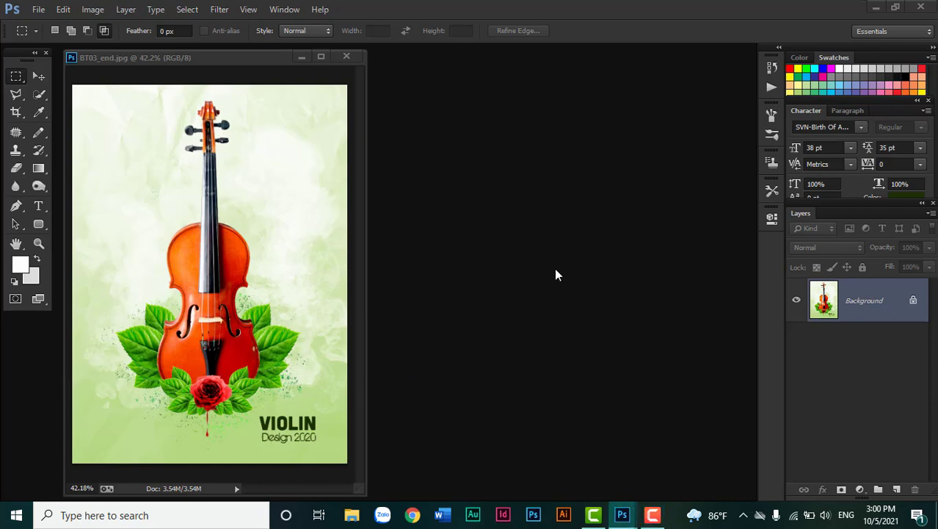
# Open the 01, 02 and back source images together
pyautogui.hotkey('ctrl', 'o')
pyautogui.click(192, 110)
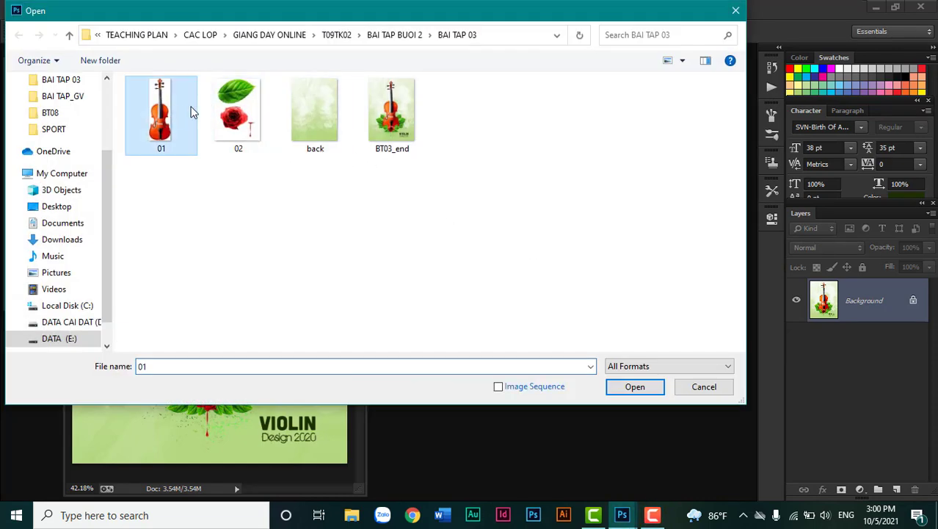
pyautogui.keyDown('ctrl'); pyautogui.click(236, 116); pyautogui.keyUp('ctrl')
pyautogui.keyDown('ctrl'); pyautogui.click(309, 145); pyautogui.keyUp('ctrl')
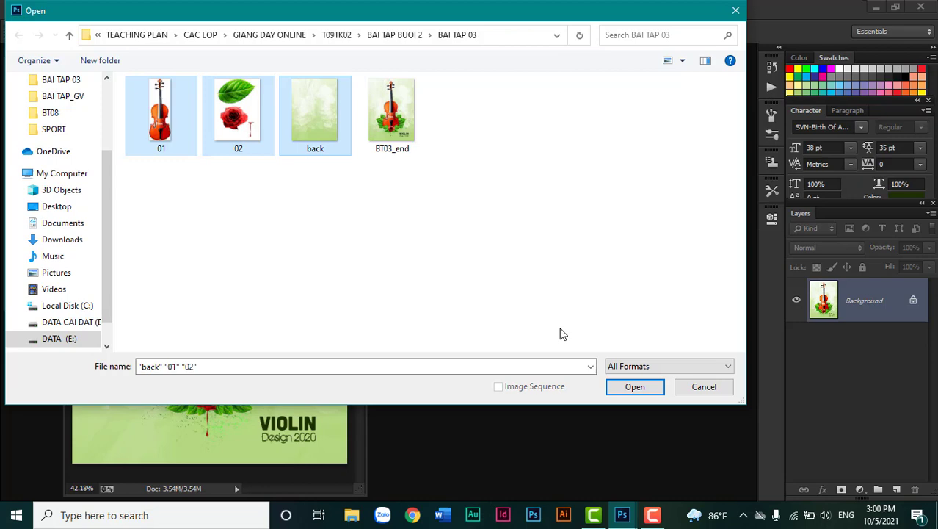
pyautogui.click(622, 389)
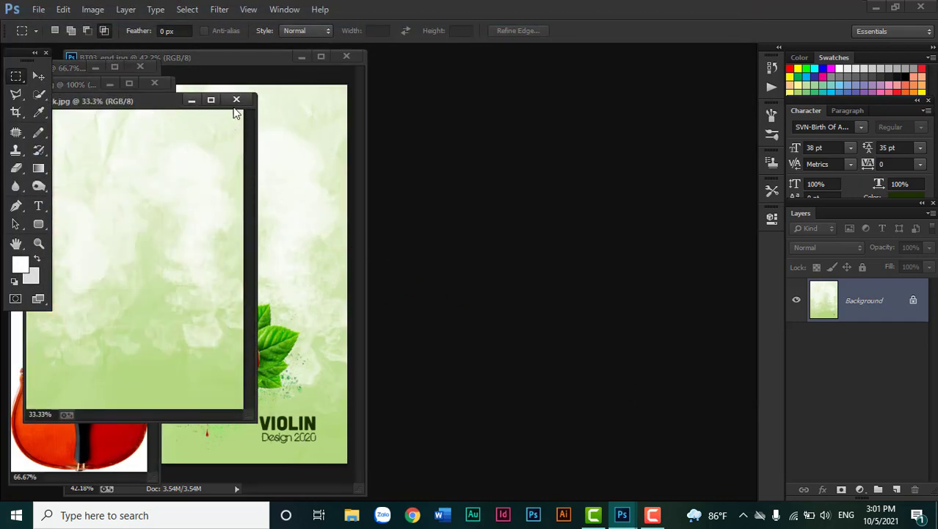
# Spread the image windows apart, then put away the 02.jpg and 01.jpg windows
pyautogui.moveTo(233, 106); pyautogui.dragTo(588, 77)
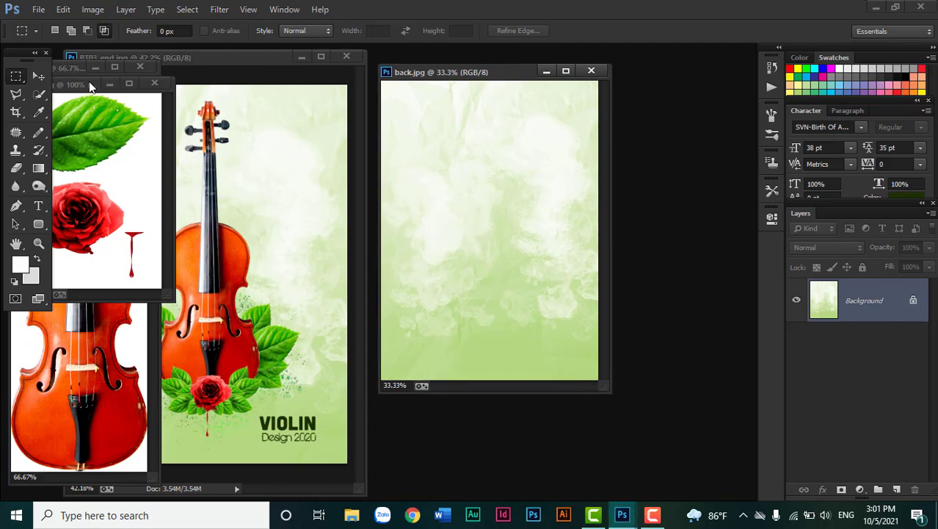
pyautogui.moveTo(91, 86); pyautogui.dragTo(350, 142)
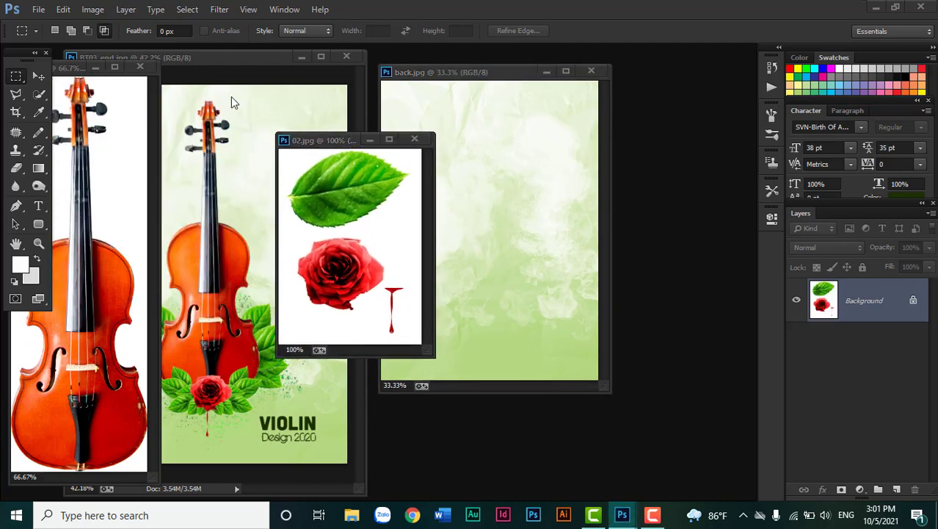
pyautogui.hotkey('ctrl', 'w')
pyautogui.click(95, 67)
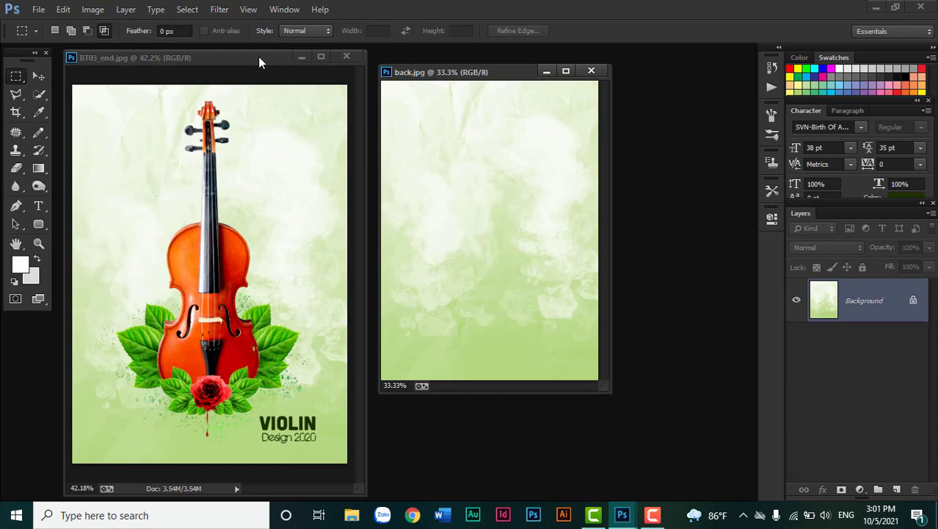
pyautogui.click(289, 9)
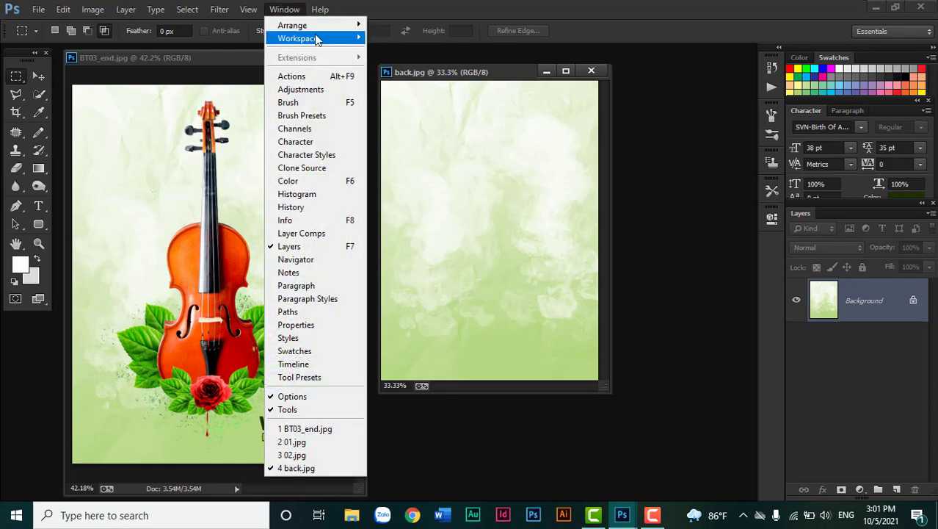
pyautogui.moveTo(308, 25)
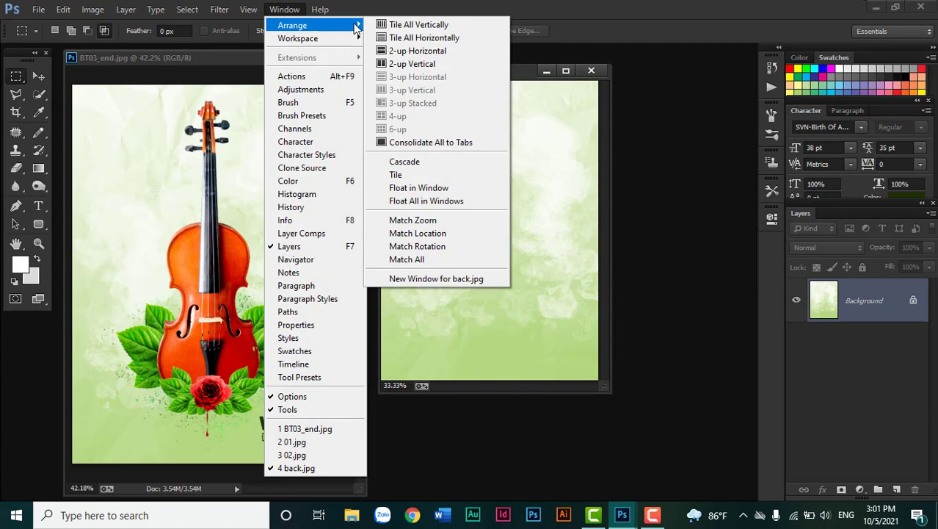
# Tile the poster and back.jpg in 2-up Vertical and zoom back.jpg slightly
pyautogui.click(424, 65)
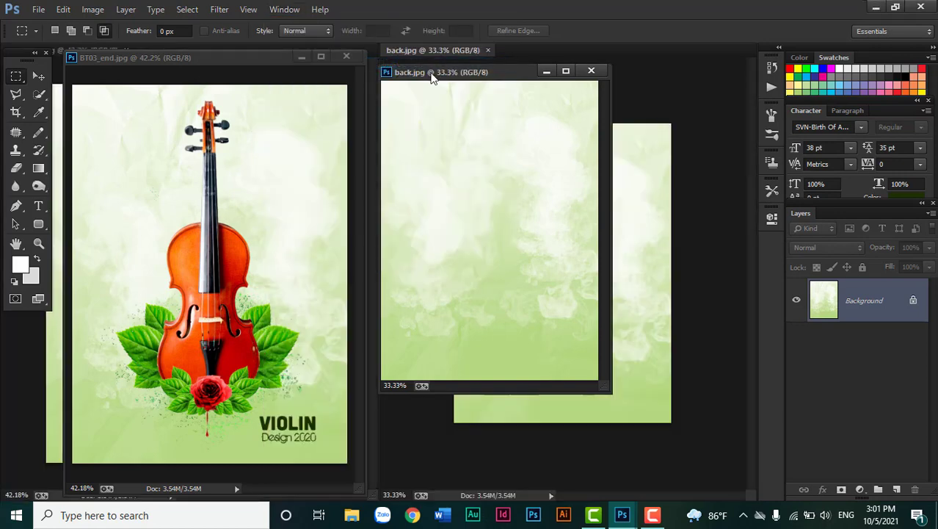
pyautogui.scroll(3, 522, 192)
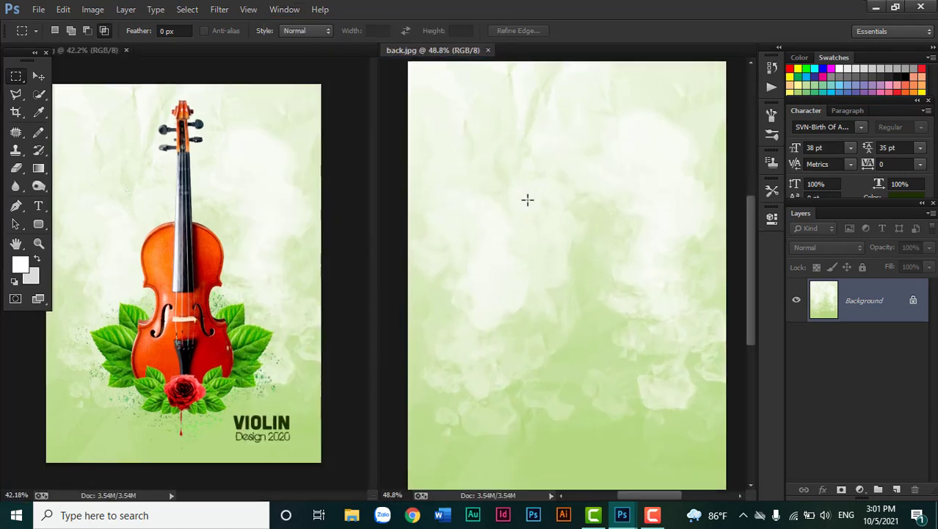
pyautogui.scroll(-1, 525, 197)
pyautogui.scroll(-1, 525, 197)
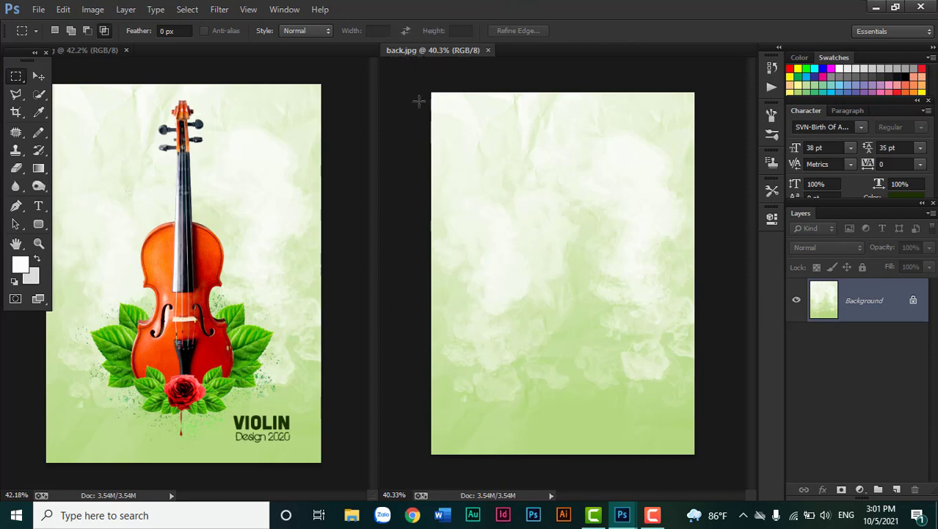
pyautogui.scroll(1, 499, 160)
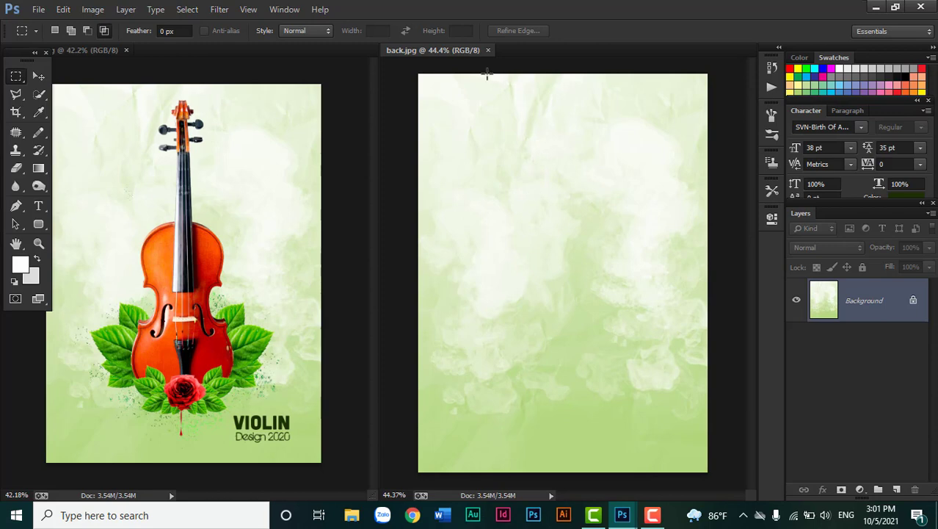
# Save the background as BT03 in Photoshop (*.PSD;*.PDD) format
pyautogui.hotkey('ctrl', 'shift', 's')
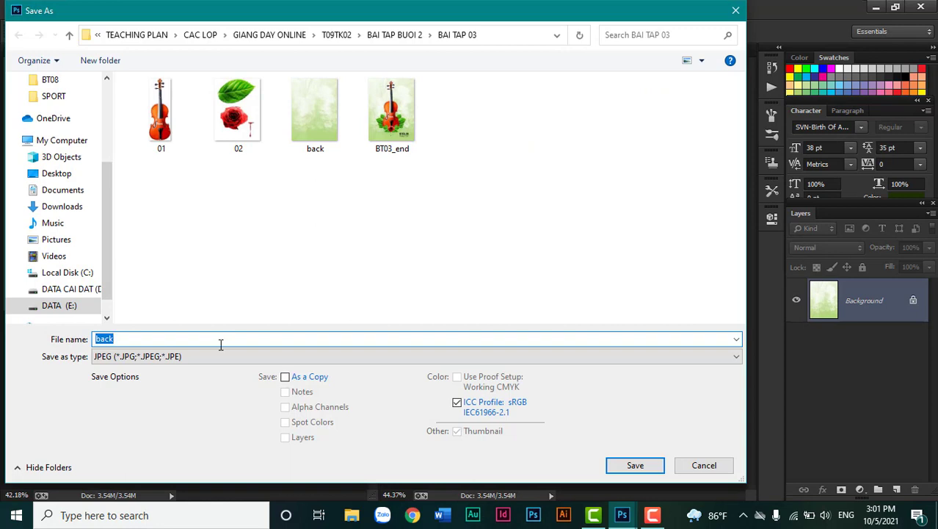
pyautogui.write('BT03')
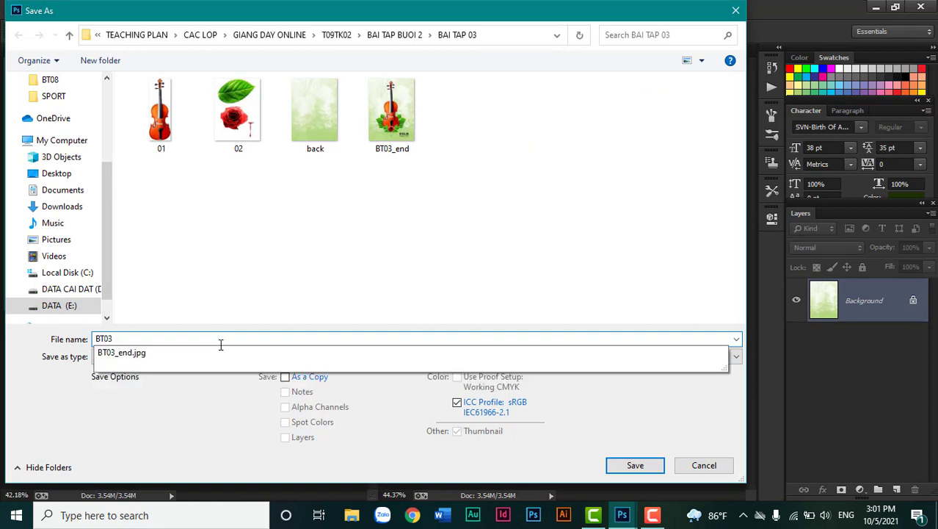
pyautogui.click(188, 356)
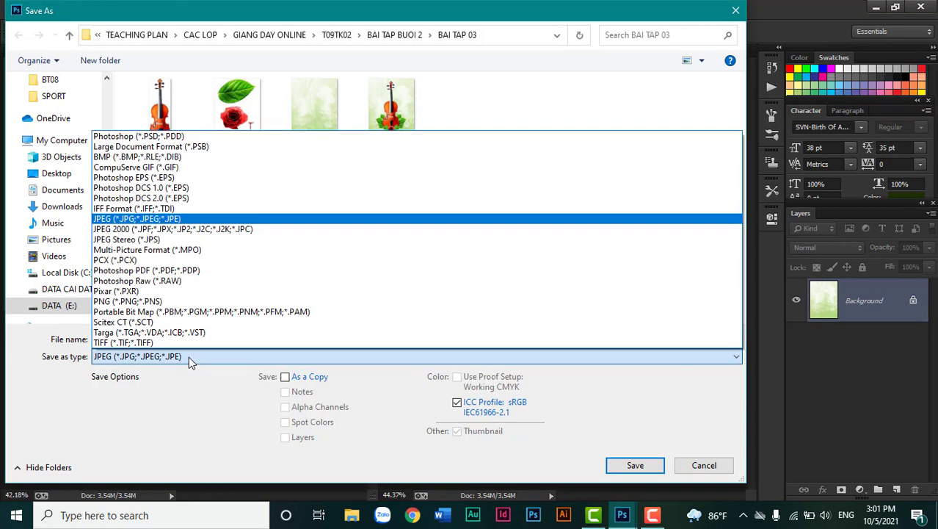
pyautogui.click(151, 137)
pyautogui.click(644, 468)
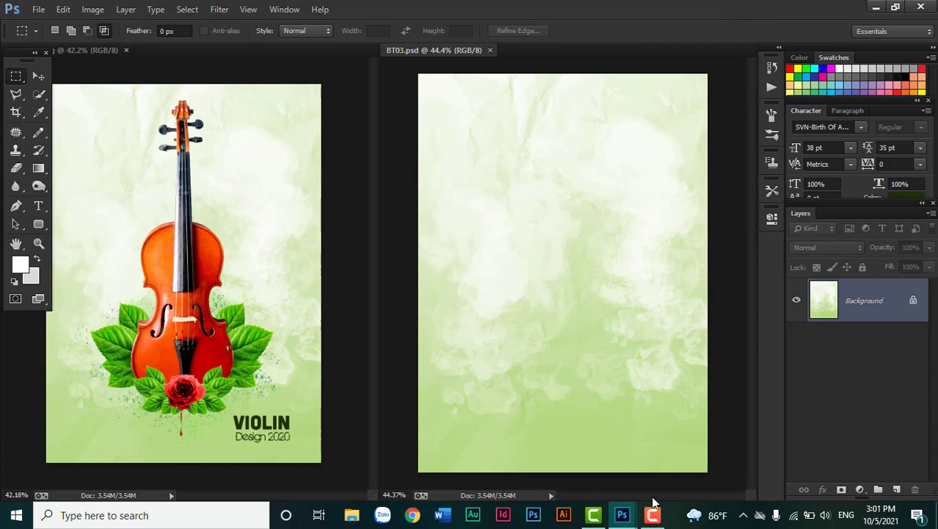
# Restore the 01.jpg violin photo, placing and widening its window over the poster
pyautogui.moveTo(622, 515)
pyautogui.click(661, 449)
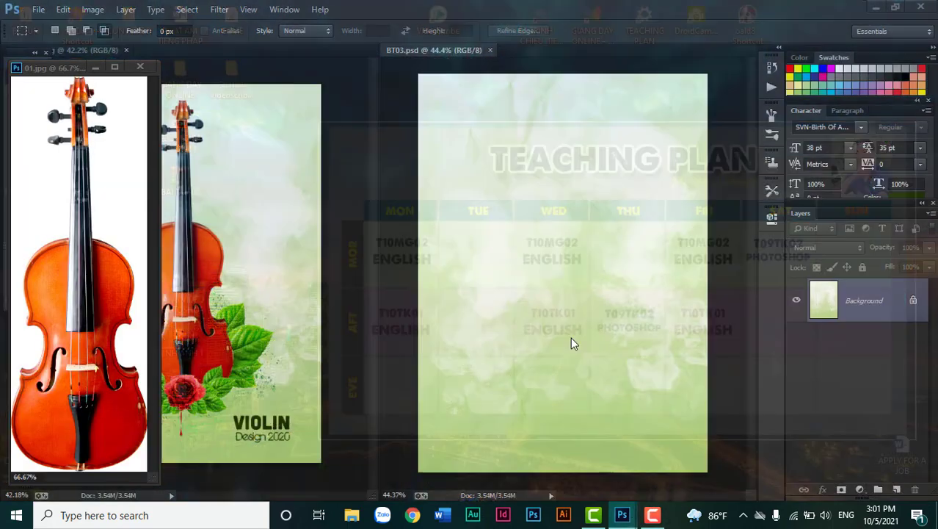
pyautogui.moveTo(68, 70); pyautogui.dragTo(257, 77)
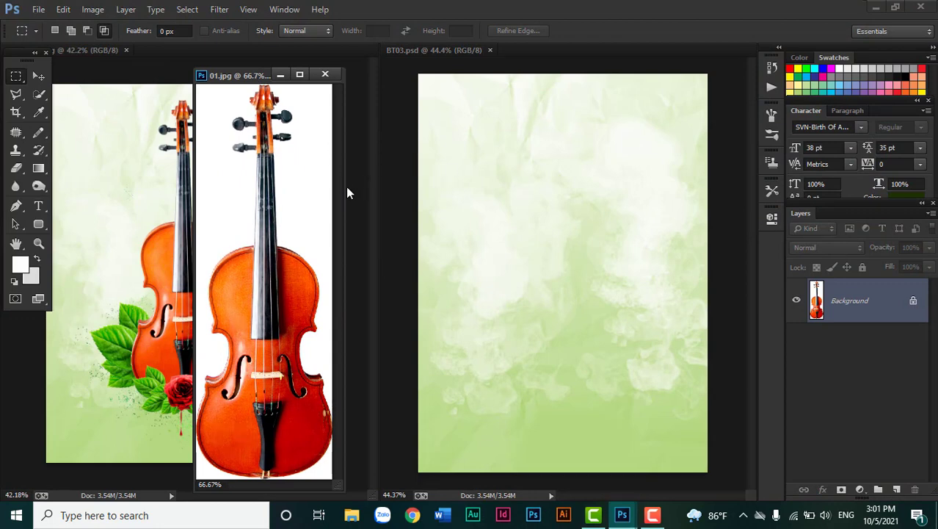
pyautogui.moveTo(345, 190); pyautogui.dragTo(412, 193)
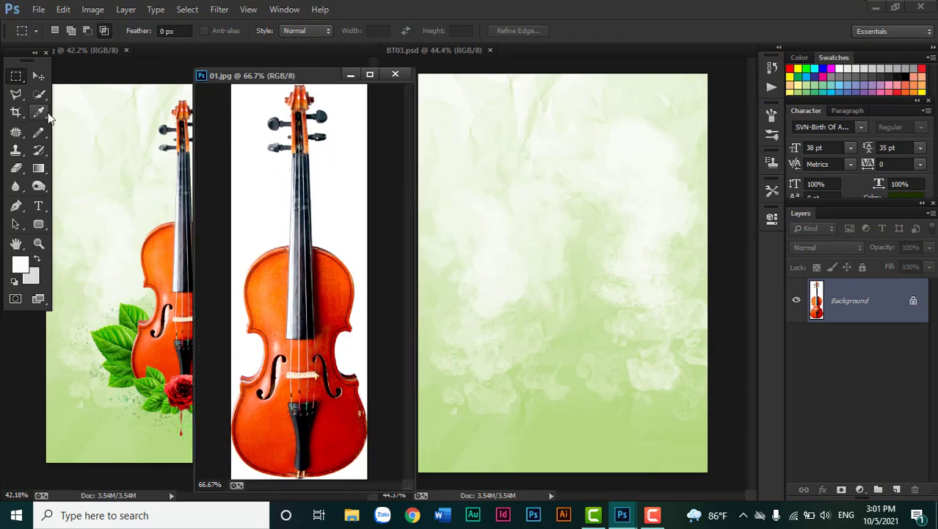
# Magic Wand the white areas at Tolerance 12, then invert to select the violin
pyautogui.moveTo(37, 104); pyautogui.dragTo(64, 109)
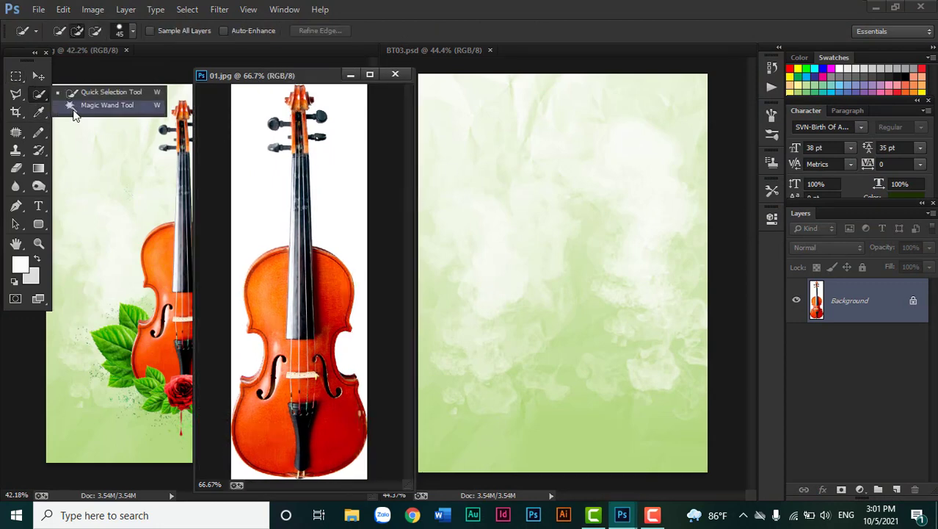
pyautogui.click(73, 111)
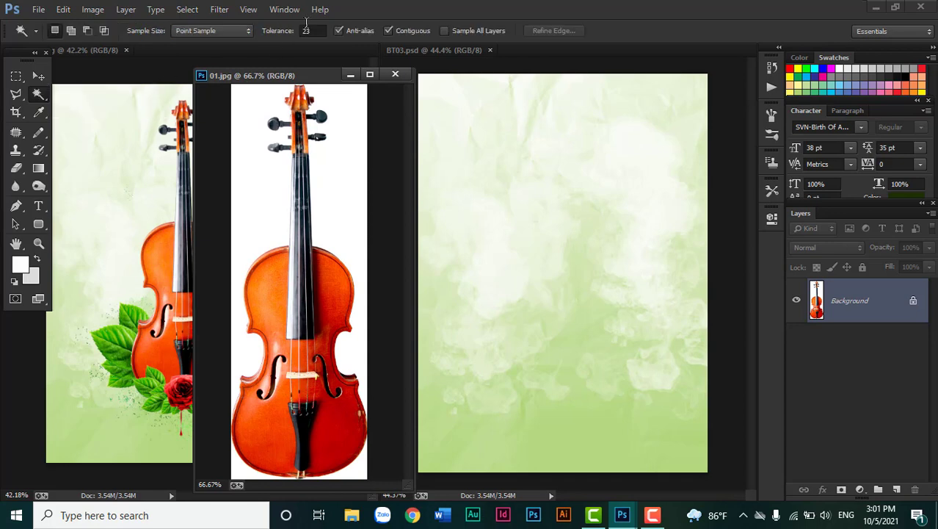
pyautogui.click(320, 31)
pyautogui.write('12')
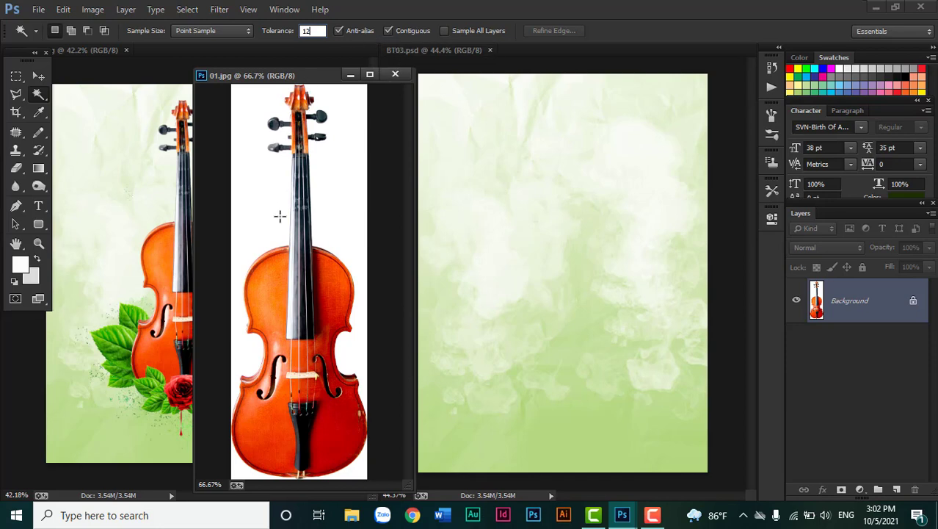
pyautogui.click(250, 178)
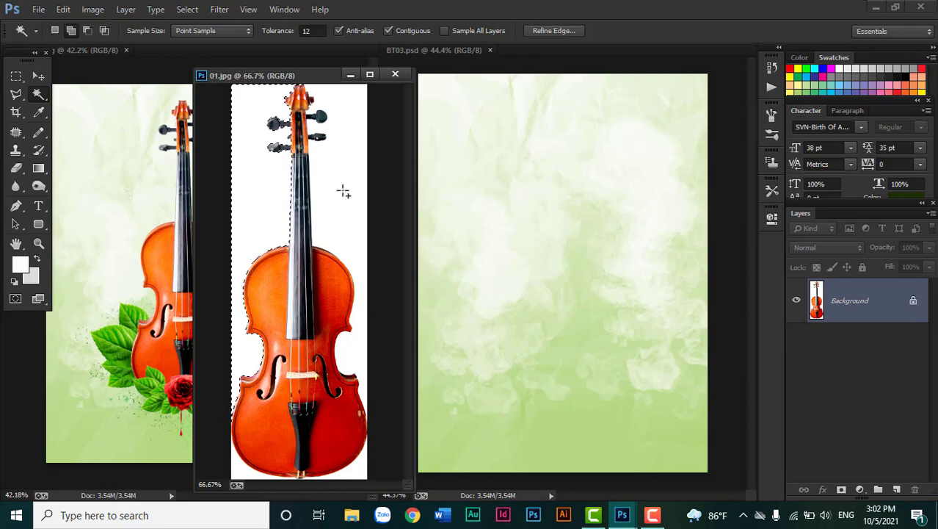
pyautogui.keyDown('shift'); pyautogui.click(342, 191); pyautogui.keyUp('shift')
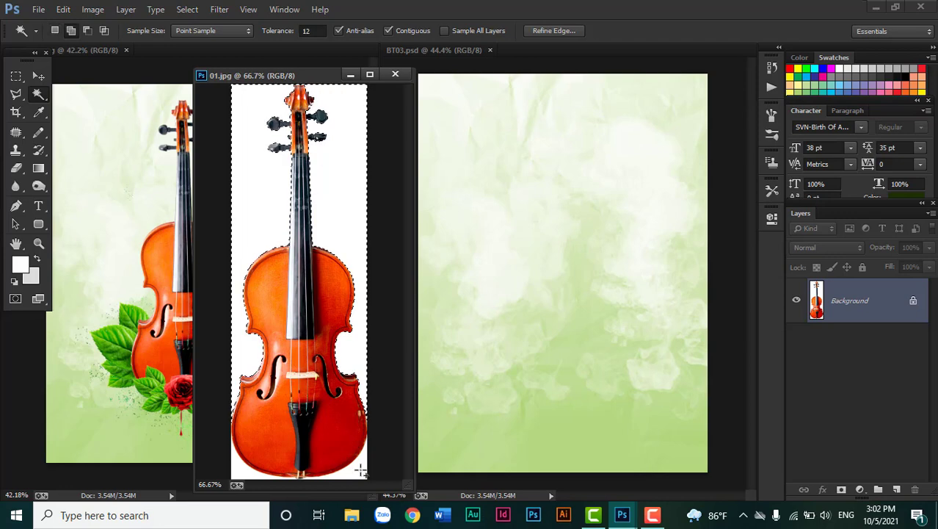
pyautogui.keyDown('shift'); pyautogui.click(241, 474); pyautogui.keyUp('shift')
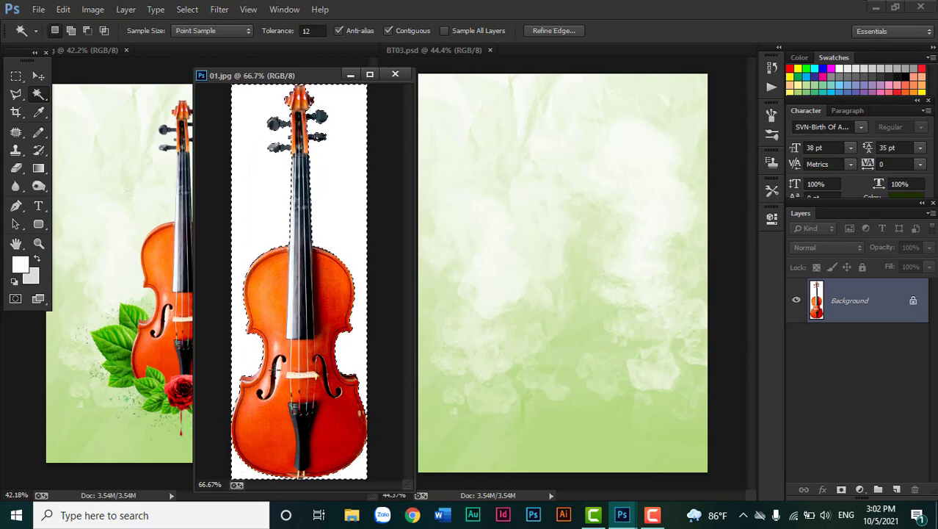
pyautogui.hotkey('ctrl', 'shift', 'i')
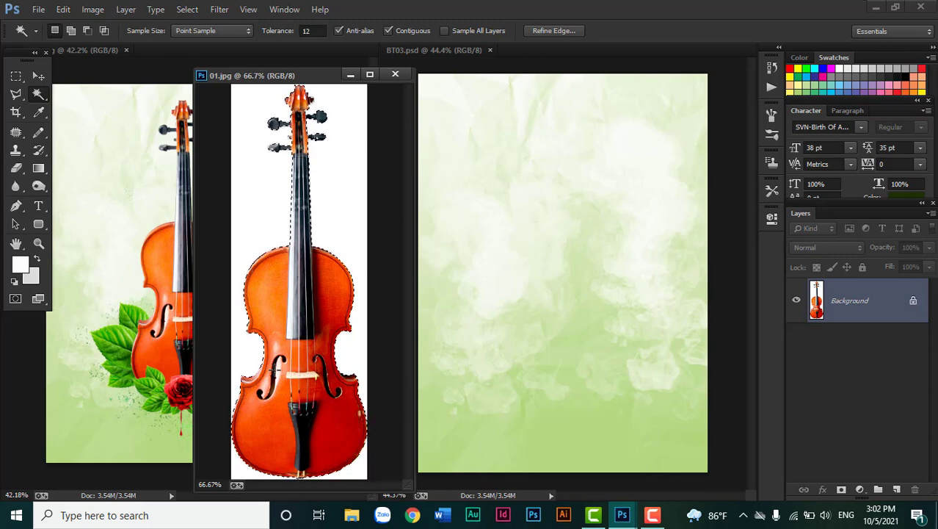
pyautogui.click(41, 77)
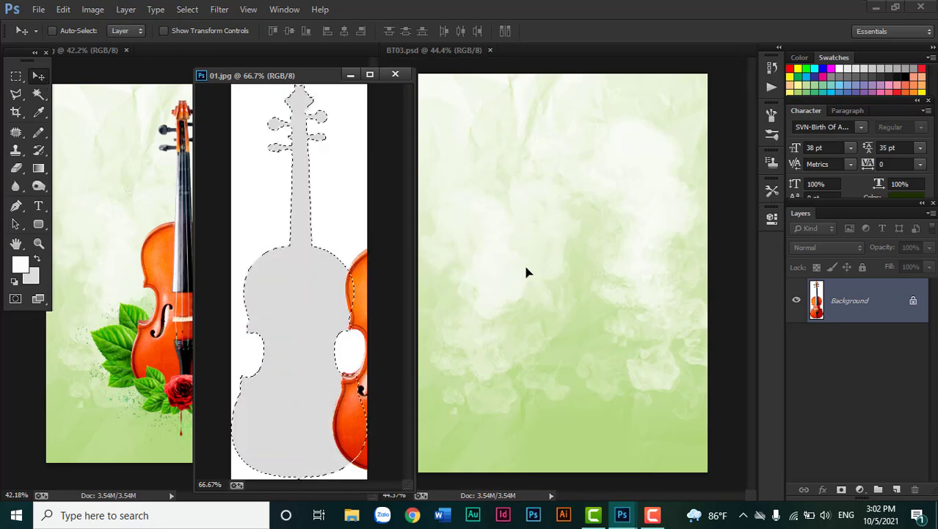
# Drag the violin into BT03.psd as Layer 1, scale to about 121% and shift it up
pyautogui.moveTo(301, 292)
pyautogui.mouseDown()
pyautogui.moveTo(525, 269)
pyautogui.moveTo(569, 291)
pyautogui.mouseUp()
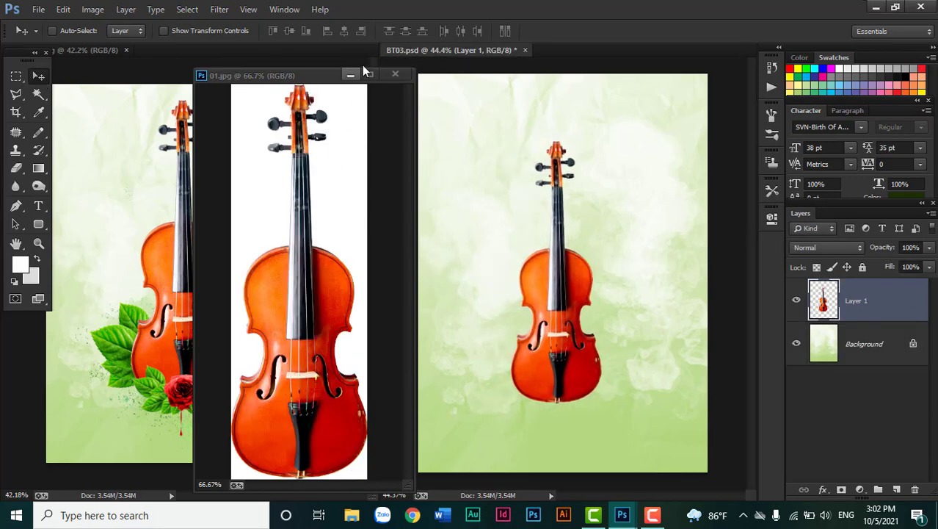
pyautogui.click(393, 75)
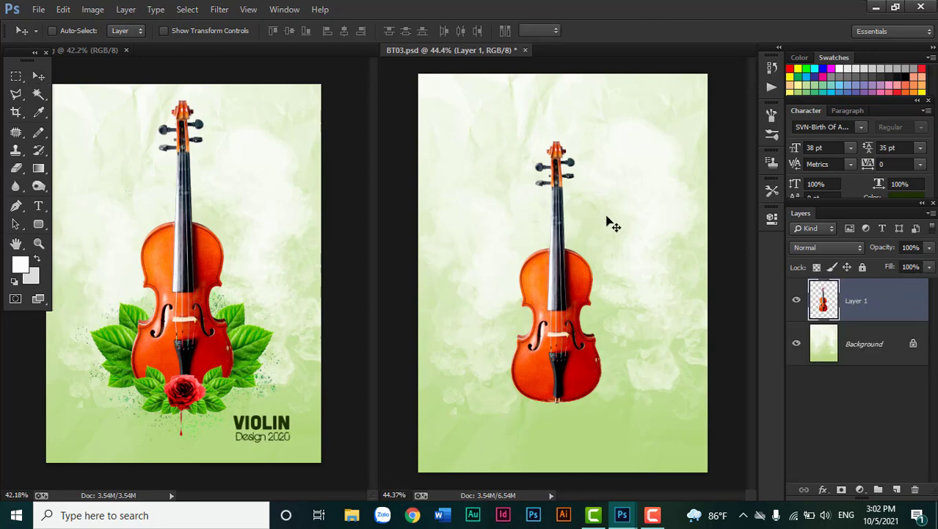
pyautogui.hotkey('ctrl', 't')
pyautogui.scroll(-1, 601, 153)
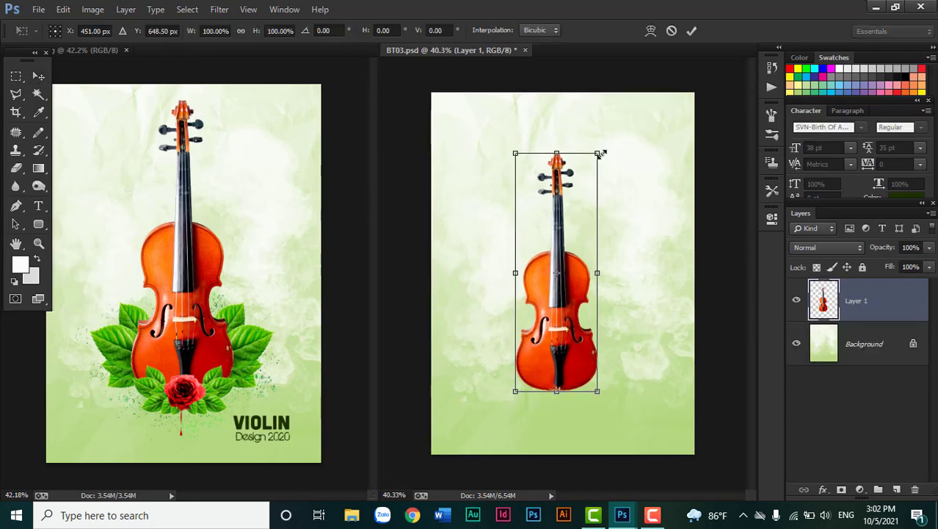
pyautogui.moveTo(600, 153); pyautogui.dragTo(622, 133)
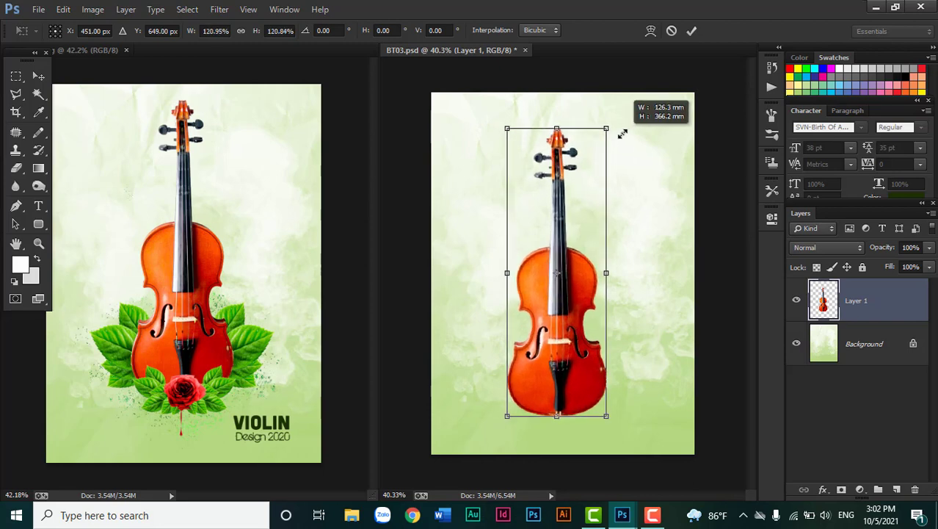
pyautogui.moveTo(564, 267); pyautogui.dragTo(570, 249)
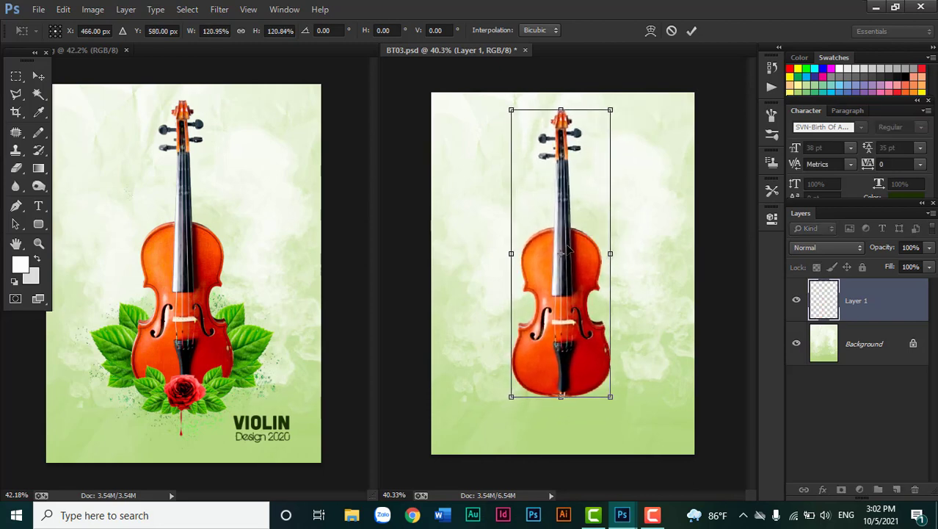
pyautogui.press('Return')
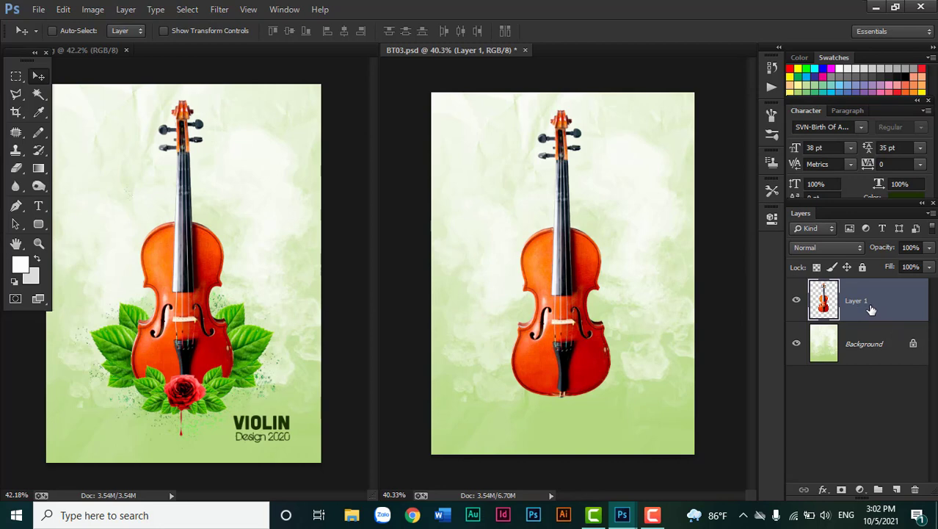
# Align Layer 1 and Background on horizontal centres, then reselect Layer 1 alone
pyautogui.keyDown('shift'); pyautogui.click(862, 345); pyautogui.keyUp('shift')
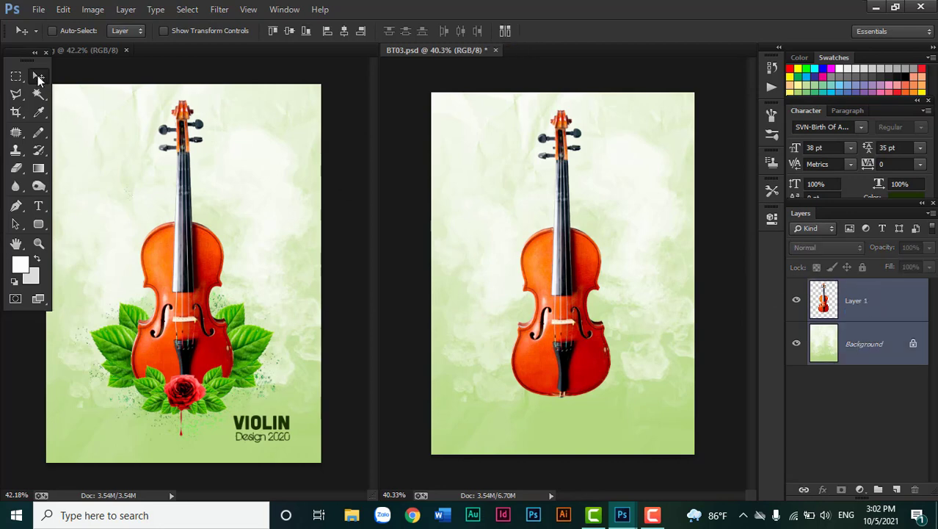
pyautogui.click(345, 33)
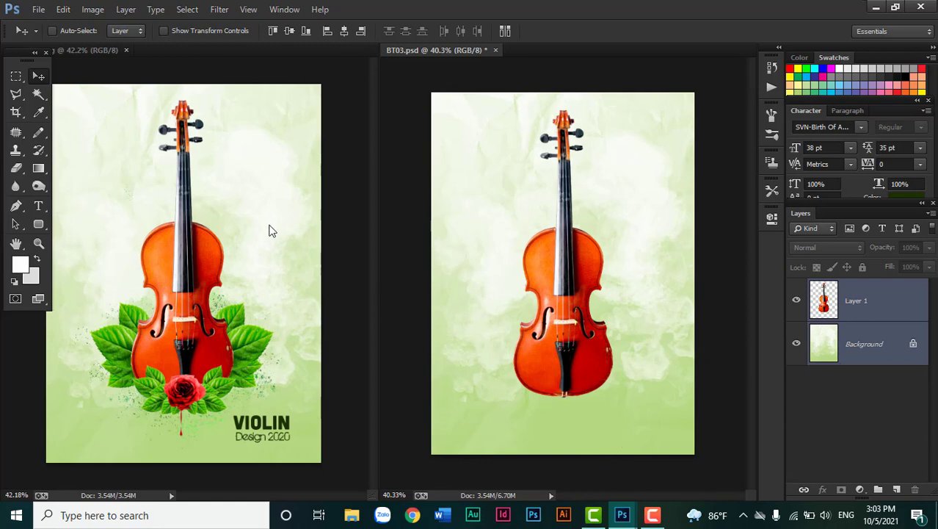
pyautogui.click(868, 301)
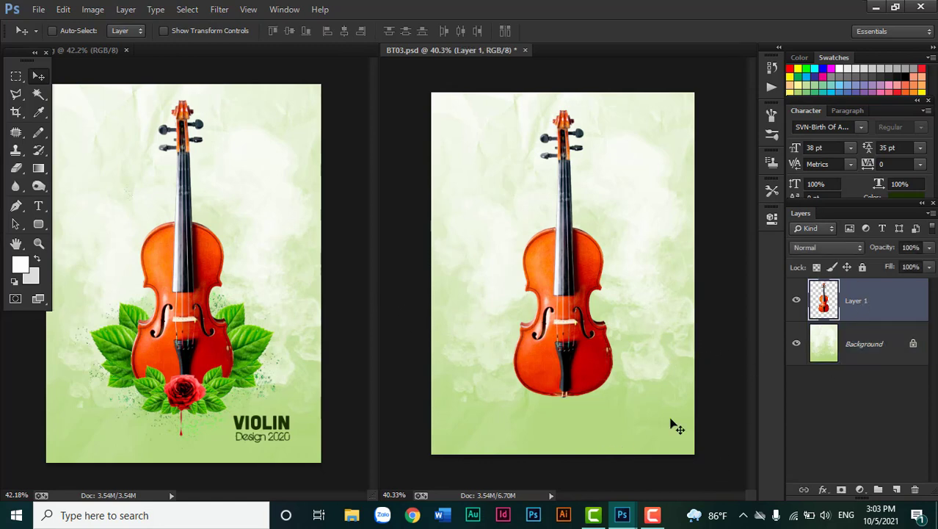
# Bring up 02.jpg, fit it to screen and move its window left
pyautogui.click(621, 515)
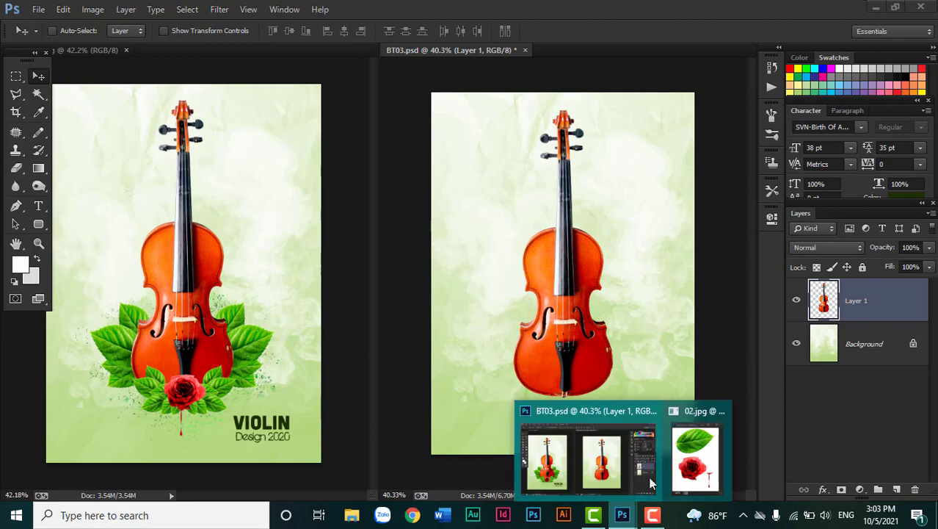
pyautogui.click(696, 470)
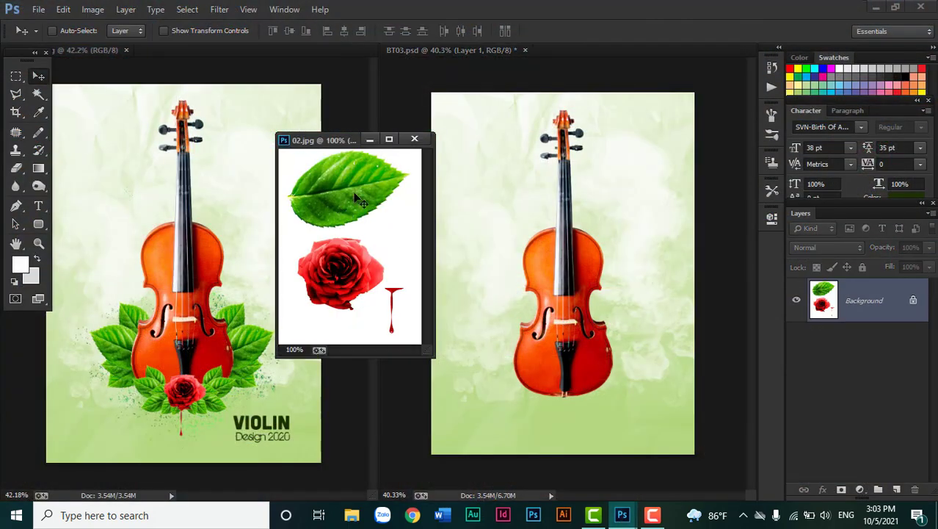
pyautogui.hotkey('ctrl', '0')
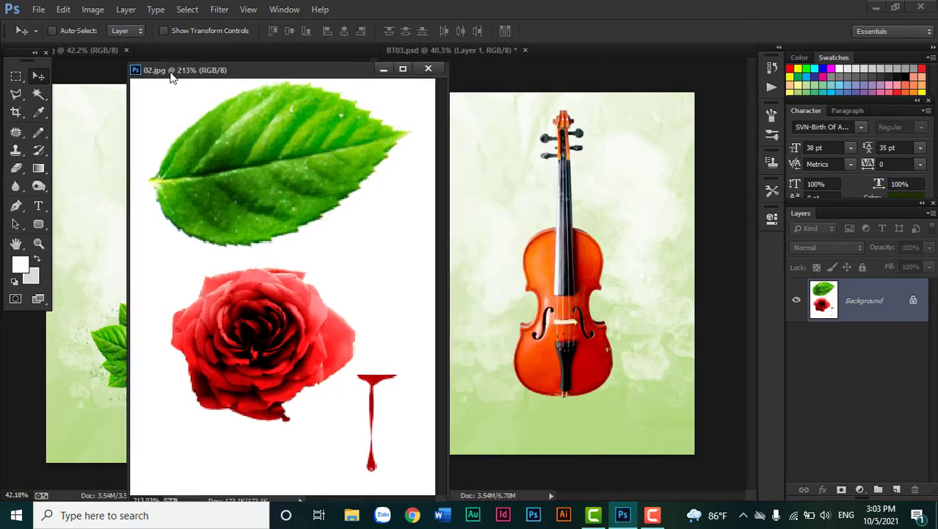
pyautogui.moveTo(323, 64); pyautogui.dragTo(168, 73)
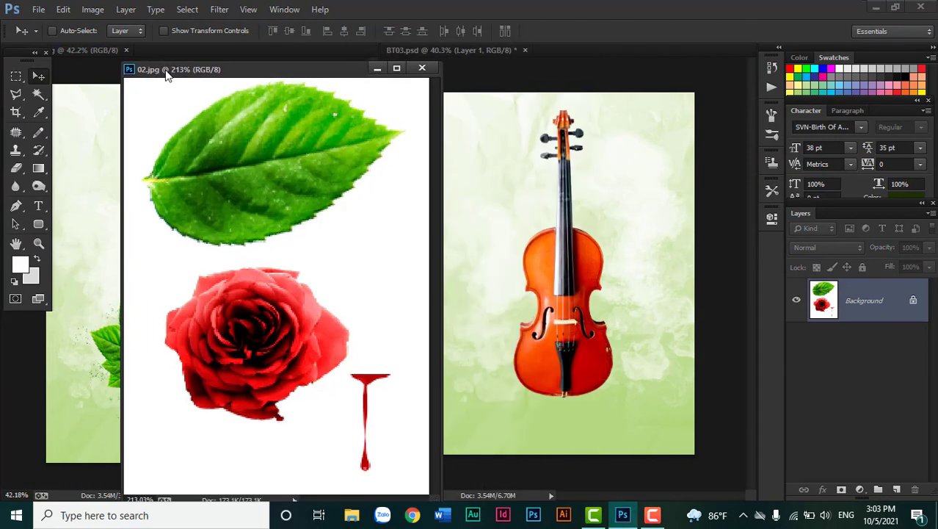
pyautogui.hotkey('ctrl', '0')
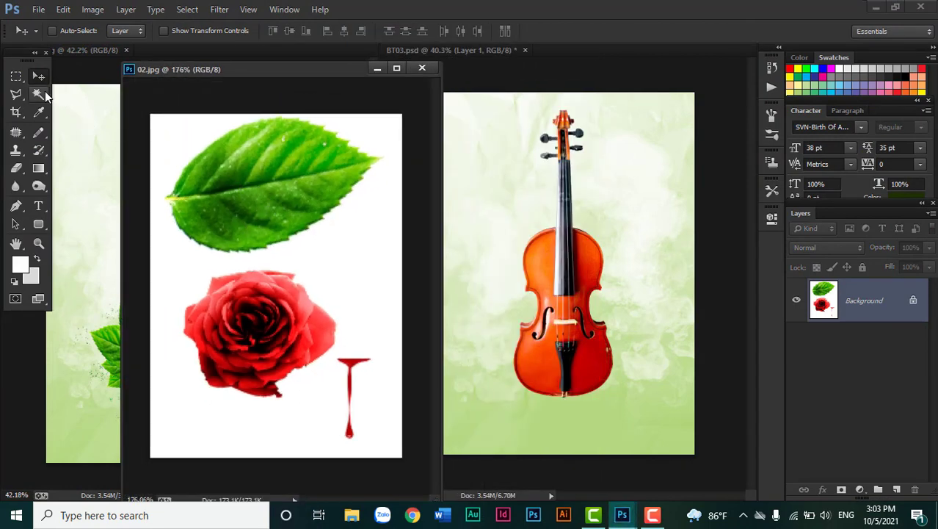
# Select the leaf, rose and drip by Magic Wanding the white and inverting
pyautogui.click(40, 96)
pyautogui.click(70, 107)
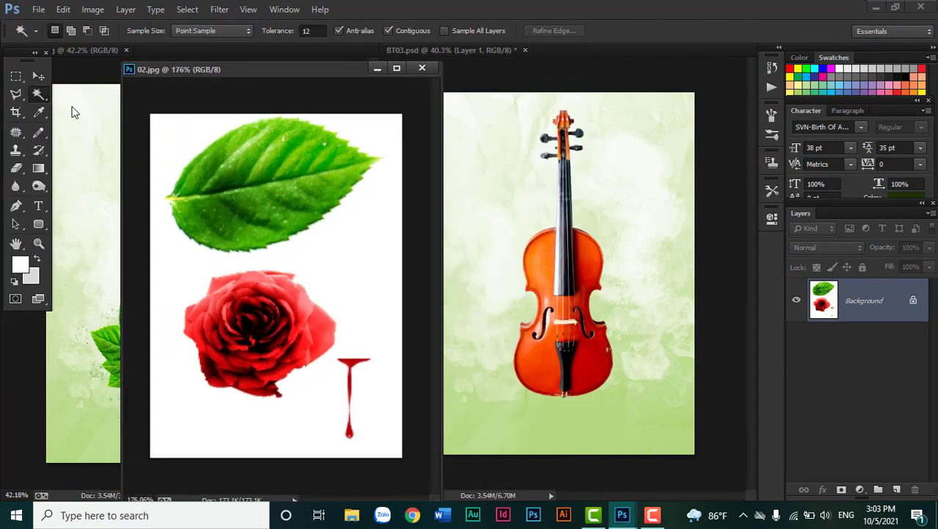
pyautogui.click(174, 133)
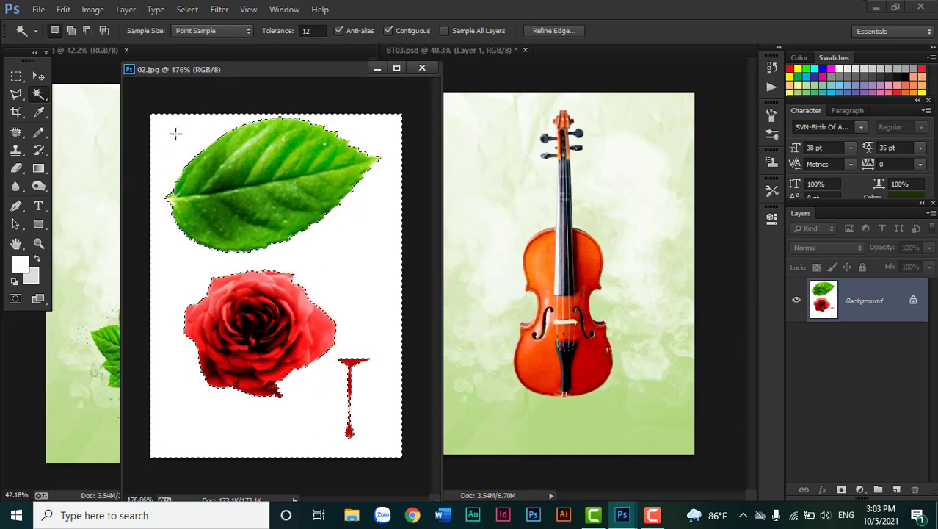
pyautogui.hotkey('ctrl', 'shift', 'i')
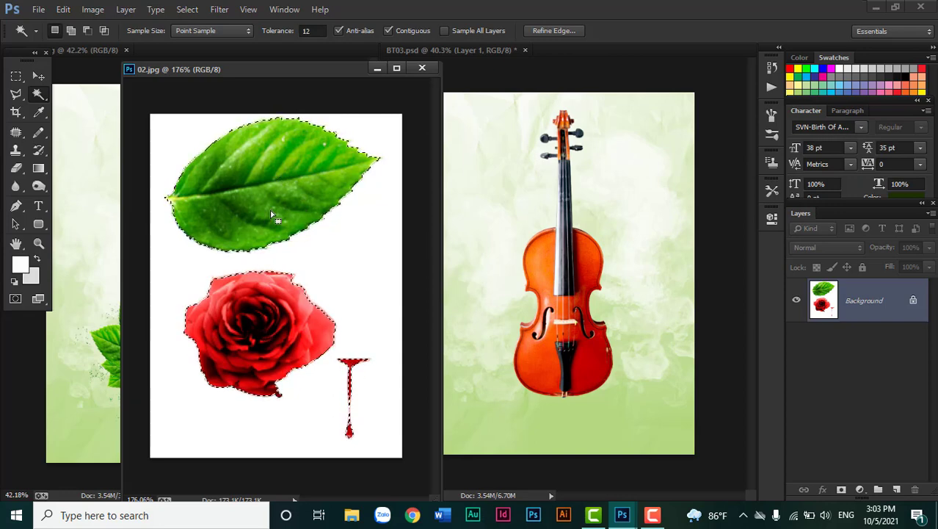
# Lasso around the leaf in Intersect mode so only the leaf stays selected
pyautogui.moveTo(20, 102); pyautogui.dragTo(51, 113)
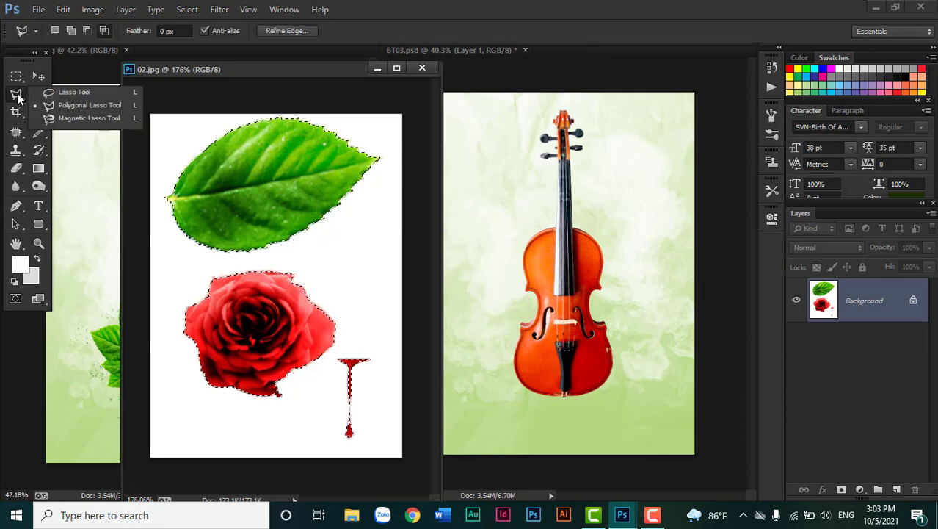
pyautogui.click(62, 92)
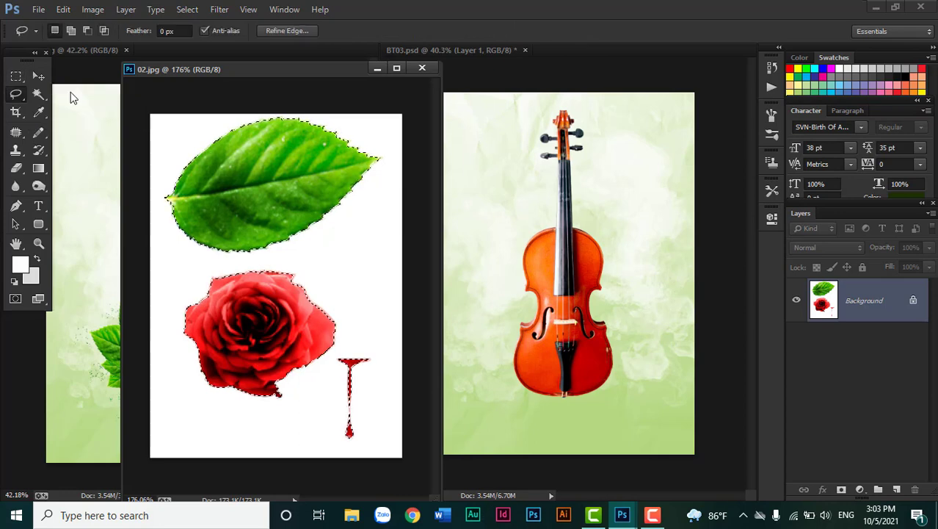
pyautogui.click(105, 33)
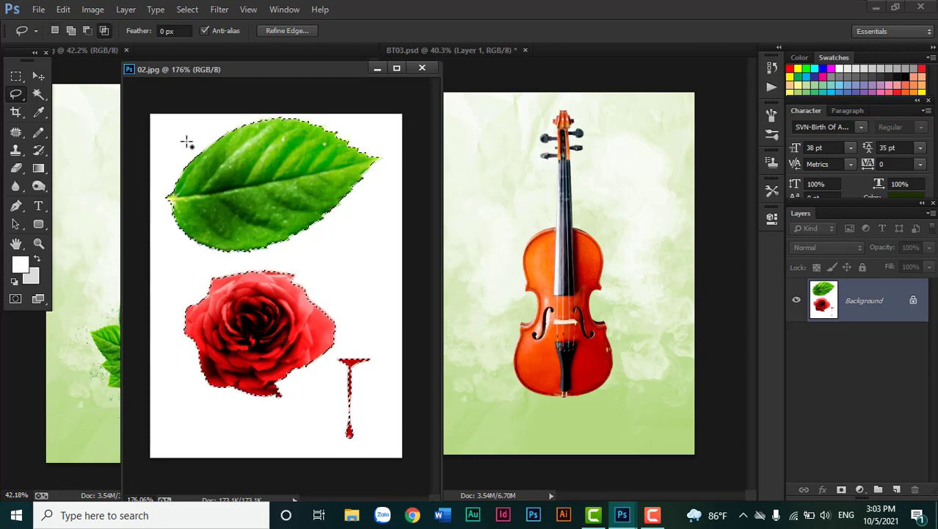
pyautogui.moveTo(171, 157); pyautogui.dragTo(228, 100)
pyautogui.moveTo(315, 93); pyautogui.dragTo(288, 250)
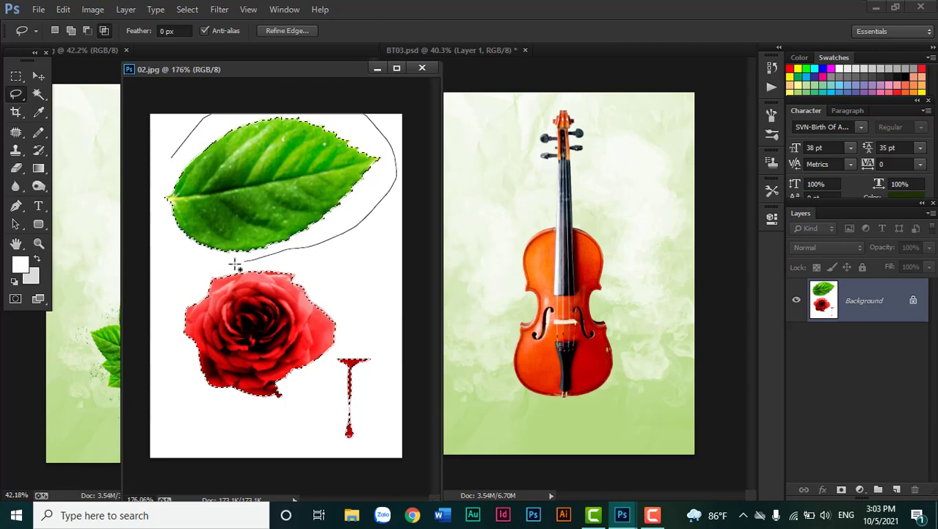
pyautogui.moveTo(235, 265)
pyautogui.mouseDown()
pyautogui.moveTo(172, 246)
pyautogui.moveTo(147, 180)
pyautogui.moveTo(170, 158)
pyautogui.mouseUp()
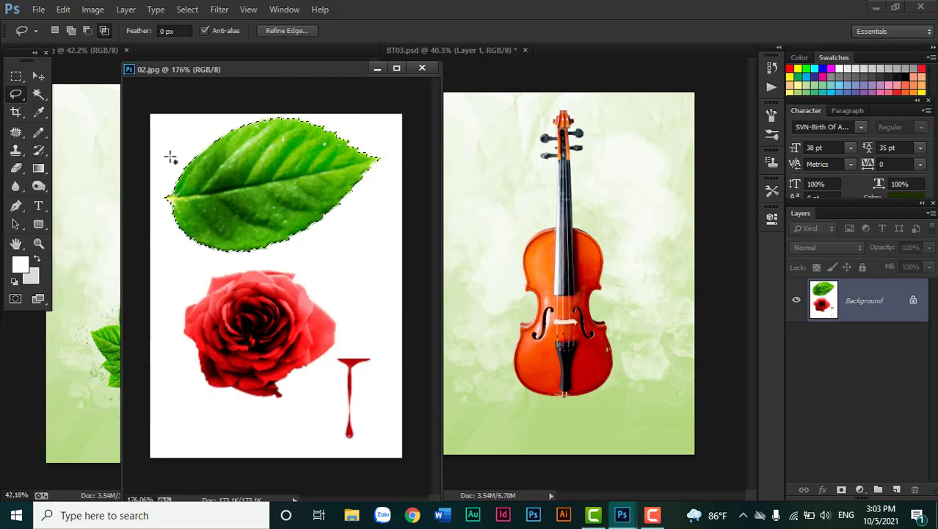
# Paste the leaf into BT03.psd as a new layer over the violin
pyautogui.click(481, 51)
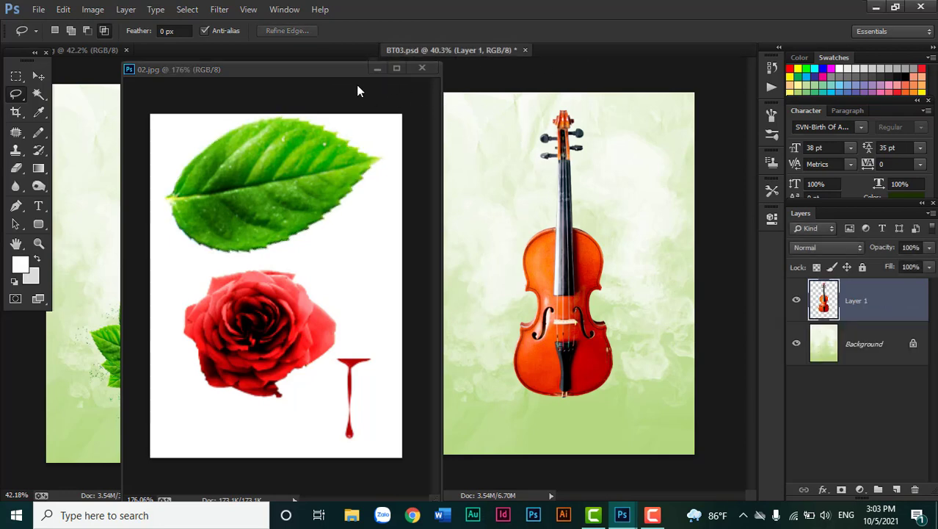
pyautogui.moveTo(328, 85); pyautogui.dragTo(301, 79)
pyautogui.click(456, 140)
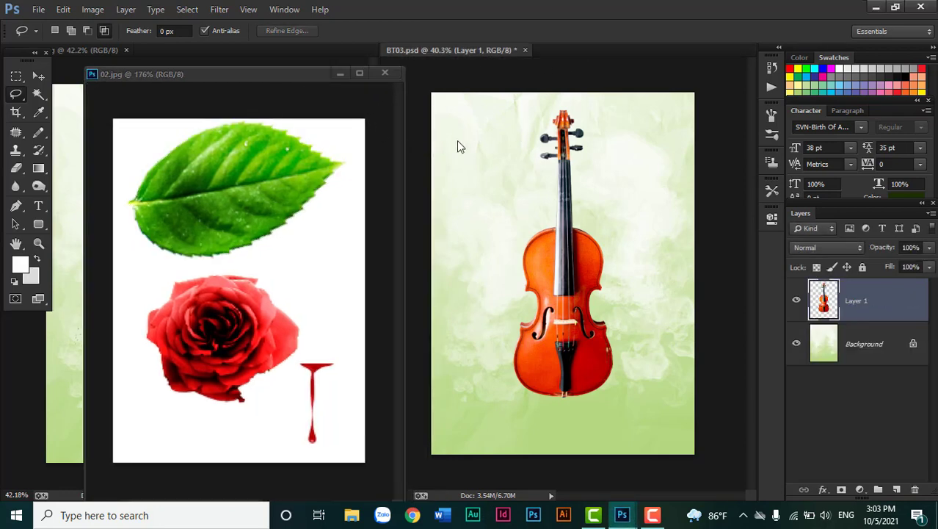
pyautogui.hotkey('ctrl', 'shift', 'alt', 'n')
pyautogui.hotkey('ctrl', 'v')
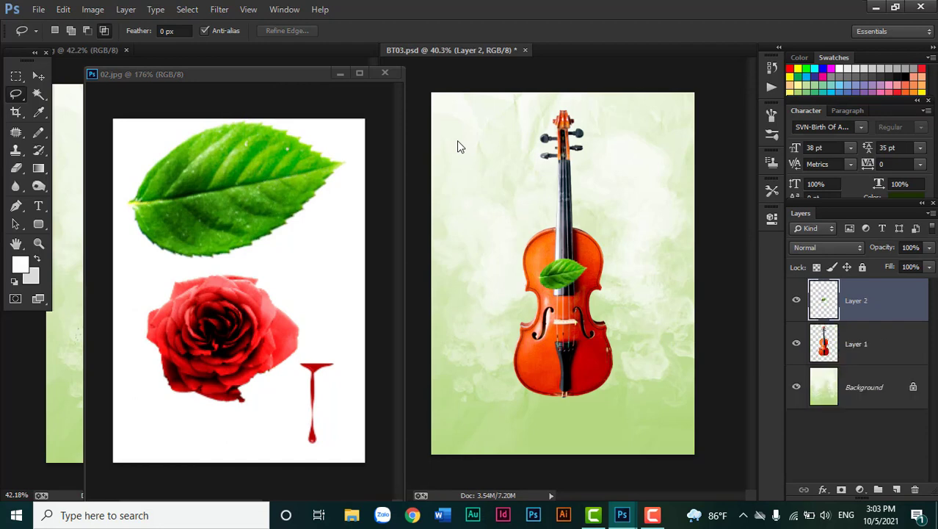
# Lasso the red rose and its blood drip in 02.jpg
pyautogui.click(232, 71)
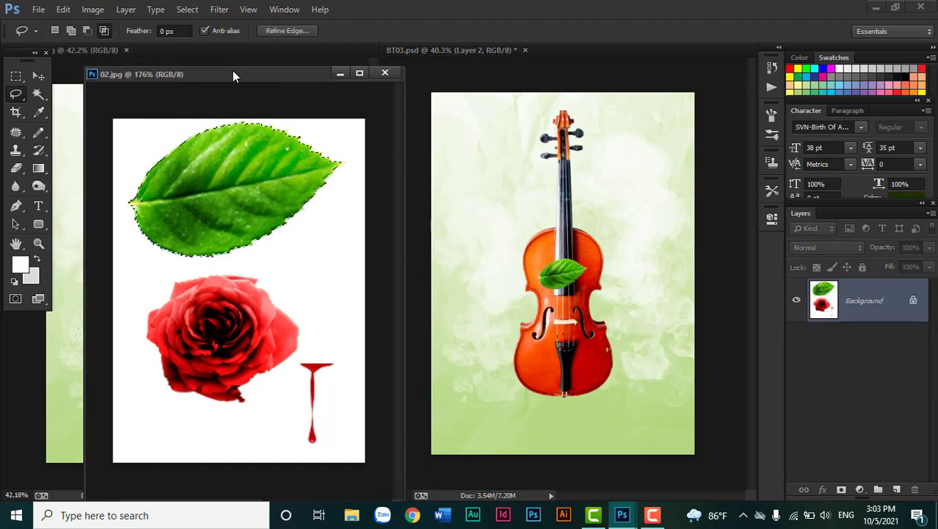
pyautogui.scroll(-1, 235, 288)
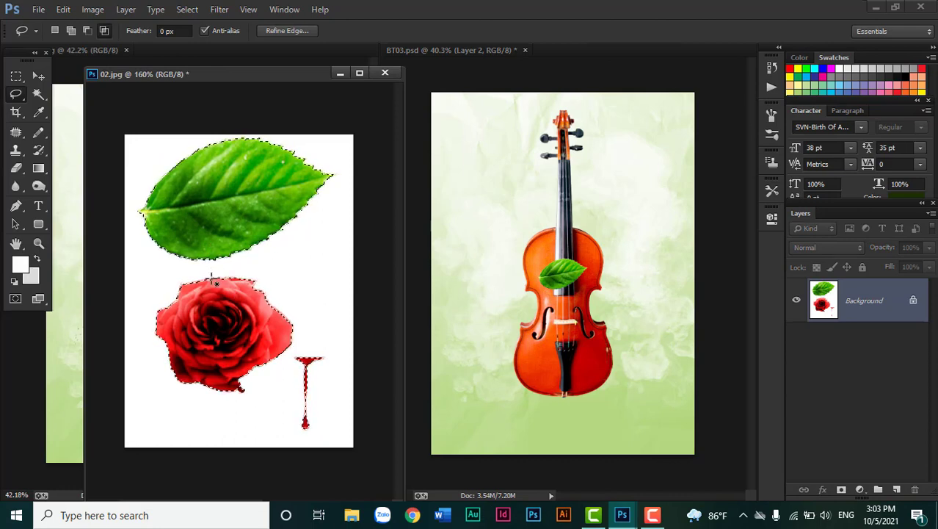
pyautogui.scroll(-1, 209, 290)
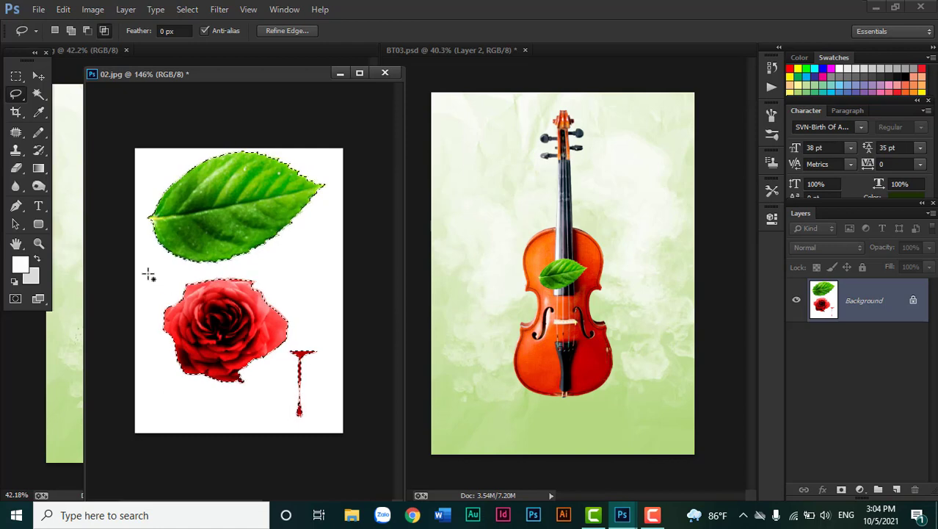
pyautogui.moveTo(146, 272); pyautogui.dragTo(251, 339)
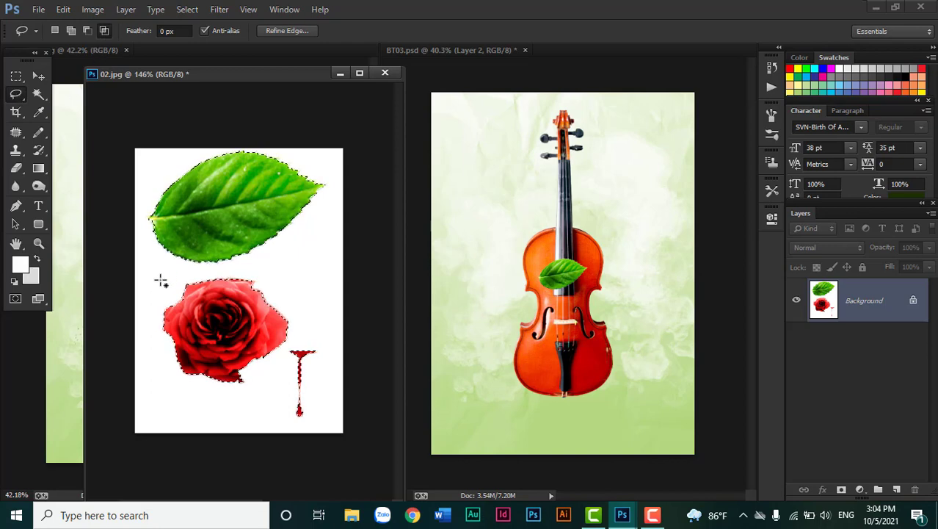
pyautogui.moveTo(163, 276)
pyautogui.mouseDown()
pyautogui.moveTo(299, 436)
pyautogui.moveTo(269, 269)
pyautogui.moveTo(160, 270)
pyautogui.mouseUp()
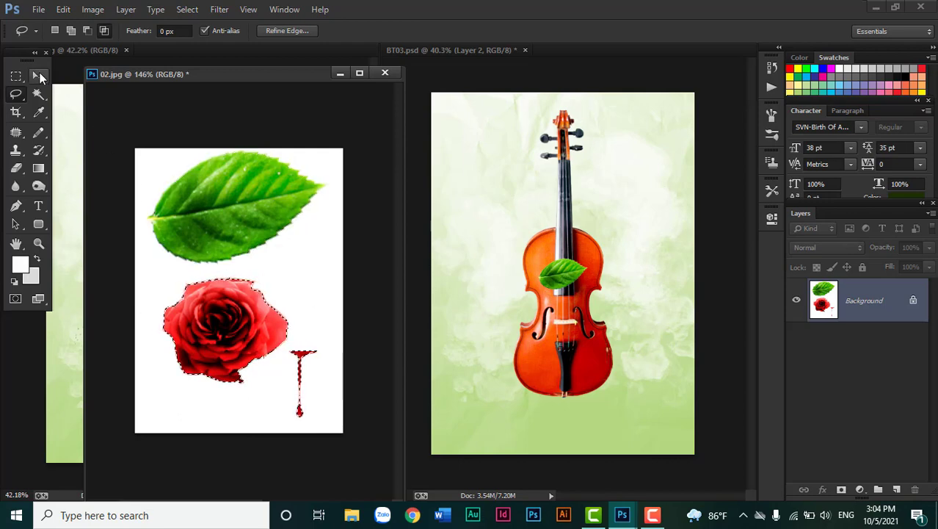
# Drag the rose and drip onto the poster beside the violin, then close 02.jpg
pyautogui.click(34, 72)
pyautogui.moveTo(235, 332); pyautogui.dragTo(473, 298)
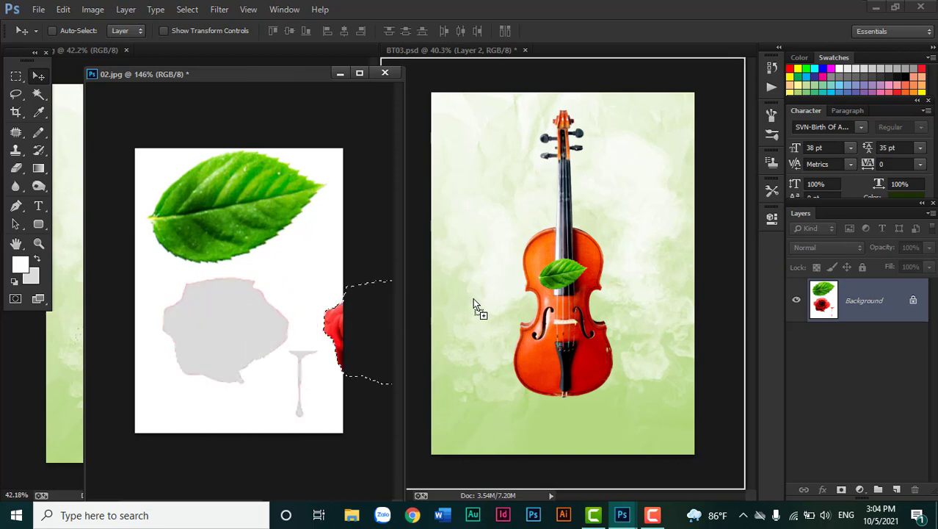
pyautogui.click(384, 73)
# Discard 02.jpg unsaved, then lasso the blood drip and move it to its own layer
pyautogui.click(464, 209)
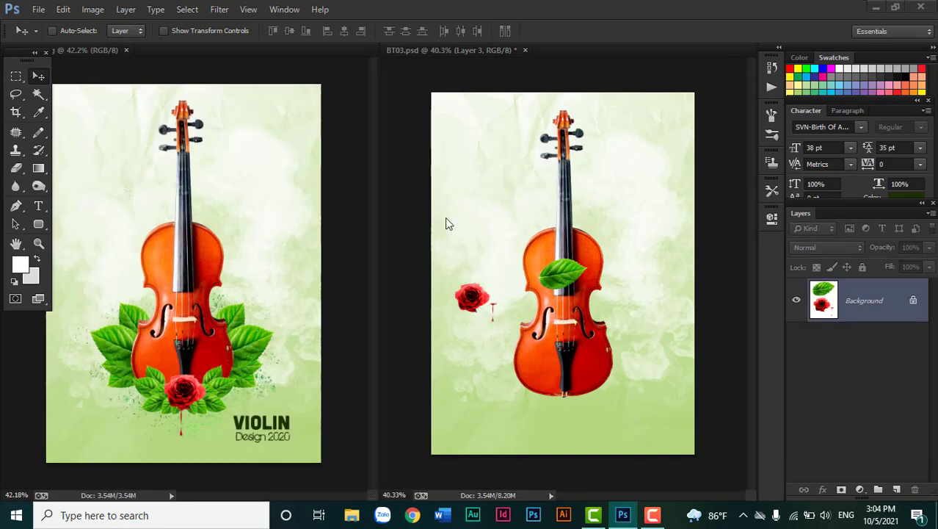
pyautogui.scroll(1, 505, 329)
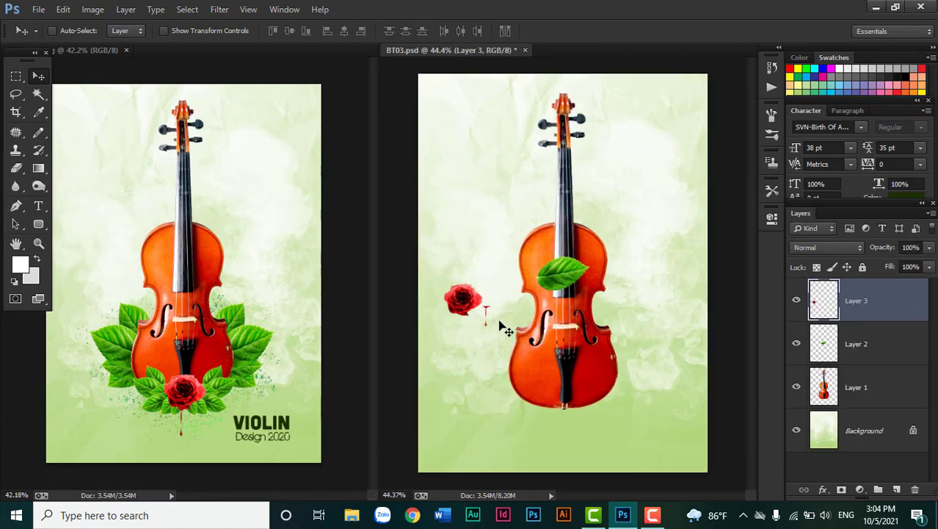
pyautogui.scroll(1, 503, 324)
pyautogui.scroll(2, 454, 276)
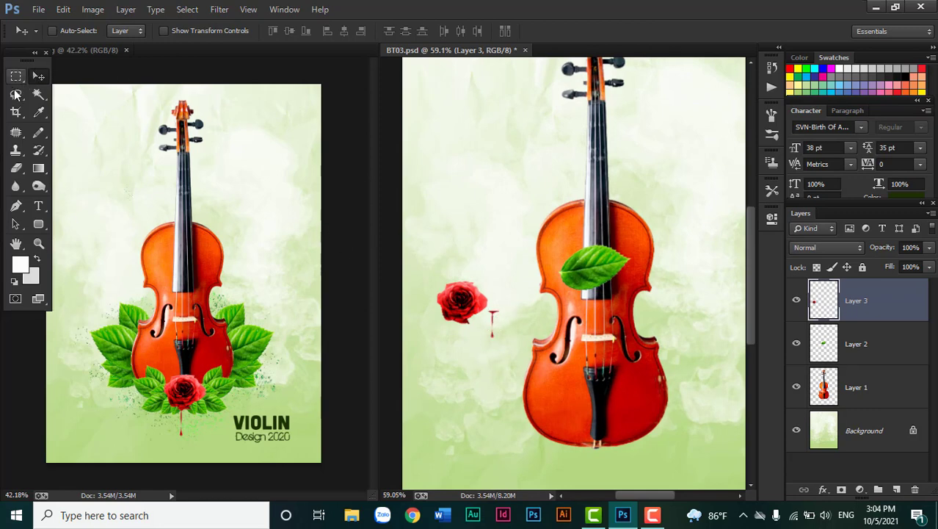
pyautogui.click(17, 95)
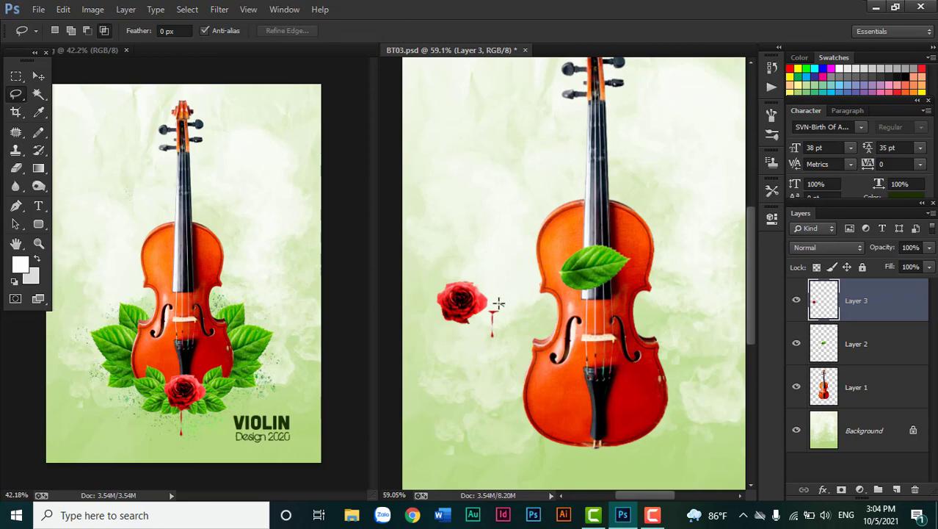
pyautogui.scroll(3, 499, 303)
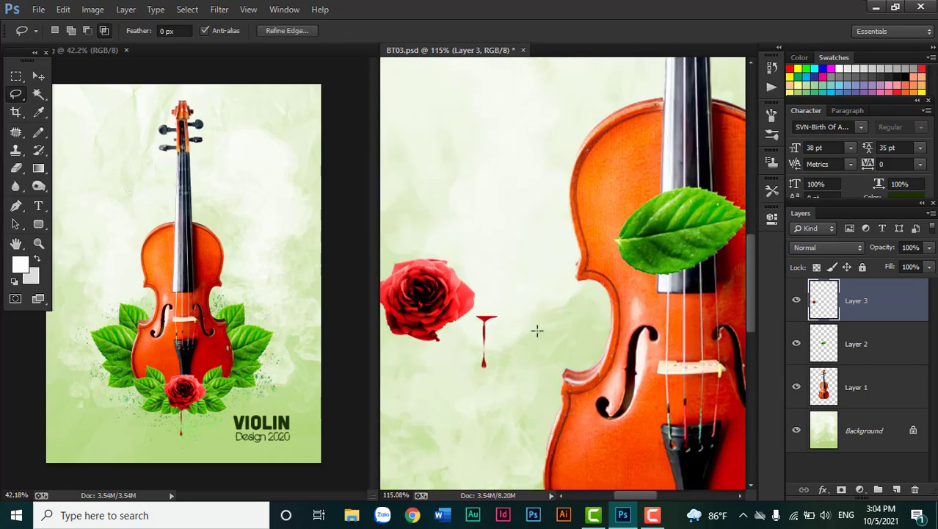
pyautogui.scroll(2, 537, 331)
pyautogui.moveTo(463, 300)
pyautogui.mouseDown()
pyautogui.moveTo(429, 339)
pyautogui.moveTo(474, 425)
pyautogui.moveTo(510, 354)
pyautogui.mouseUp()
pyautogui.moveTo(496, 314); pyautogui.dragTo(498, 311)
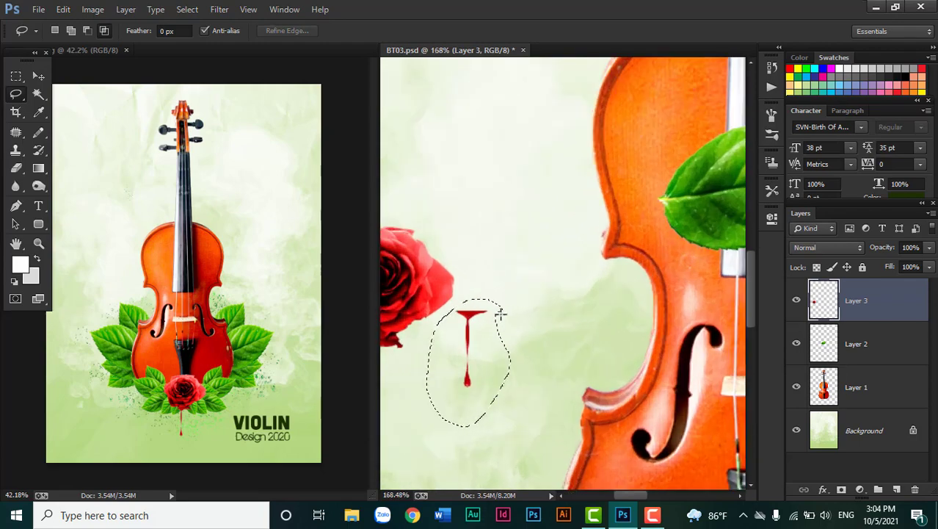
pyautogui.scroll(-2, 496, 316)
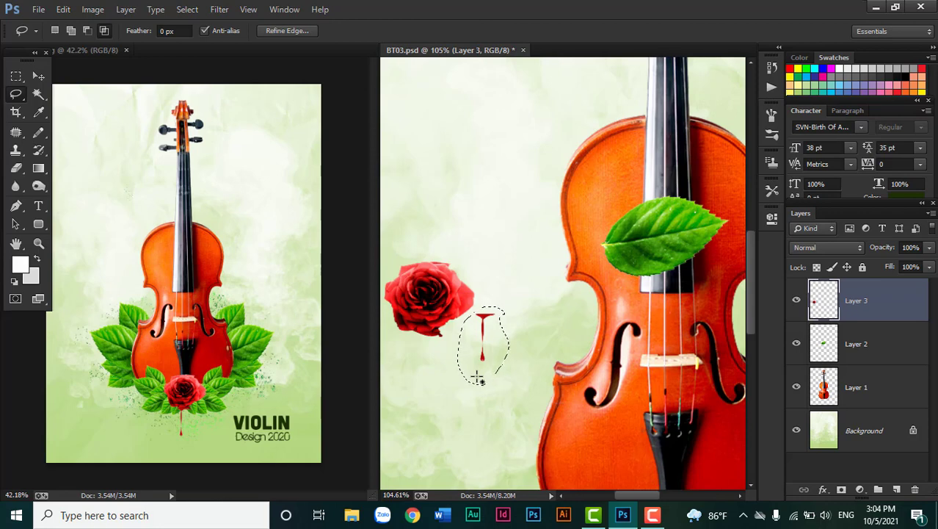
pyautogui.hotkey('ctrl', 'j')
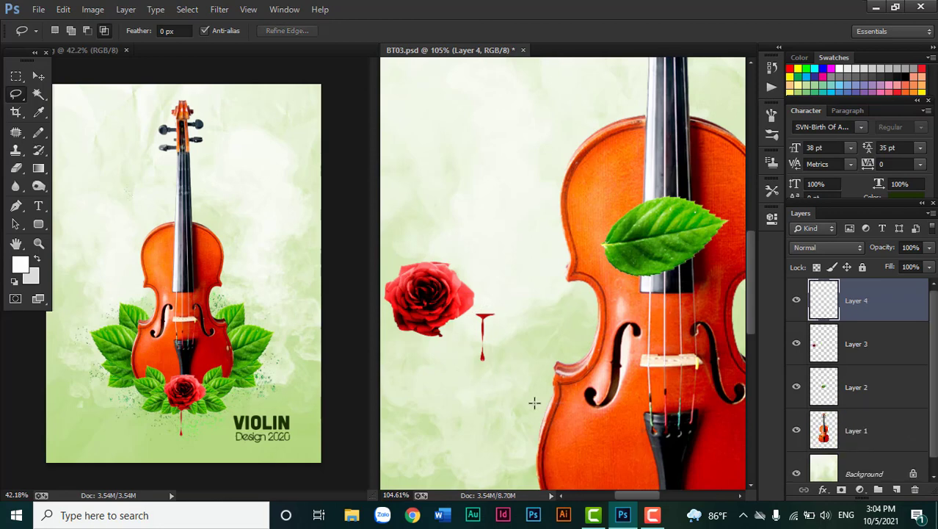
# Rename the leaf layer to la and the rose layer to hoa
pyautogui.click(867, 387)
pyautogui.doubleClick(859, 387)
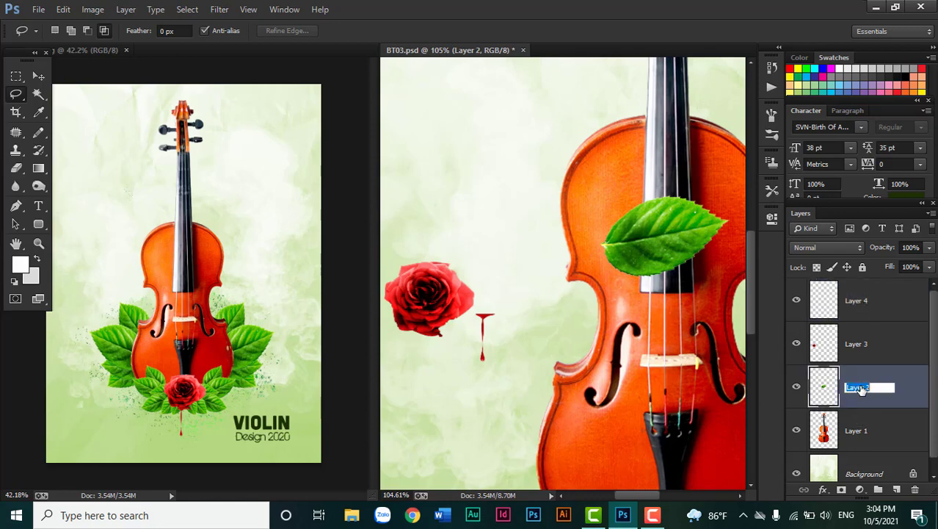
pyautogui.write('la')
pyautogui.press('Return')
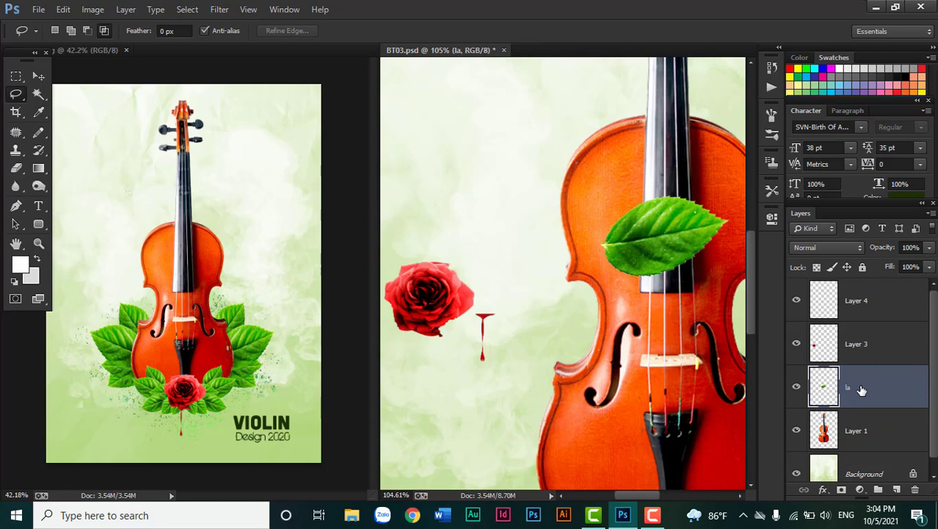
pyautogui.click(866, 351)
pyautogui.doubleClick(856, 344)
pyautogui.write('hoa')
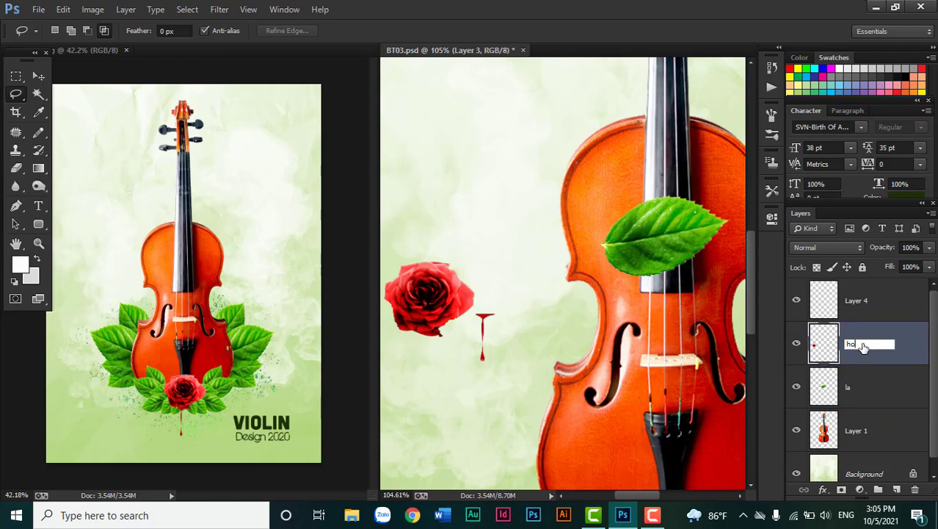
pyautogui.press('Return')
# Rename the drip layer to blood and the violin layer to dan
pyautogui.doubleClick(859, 303)
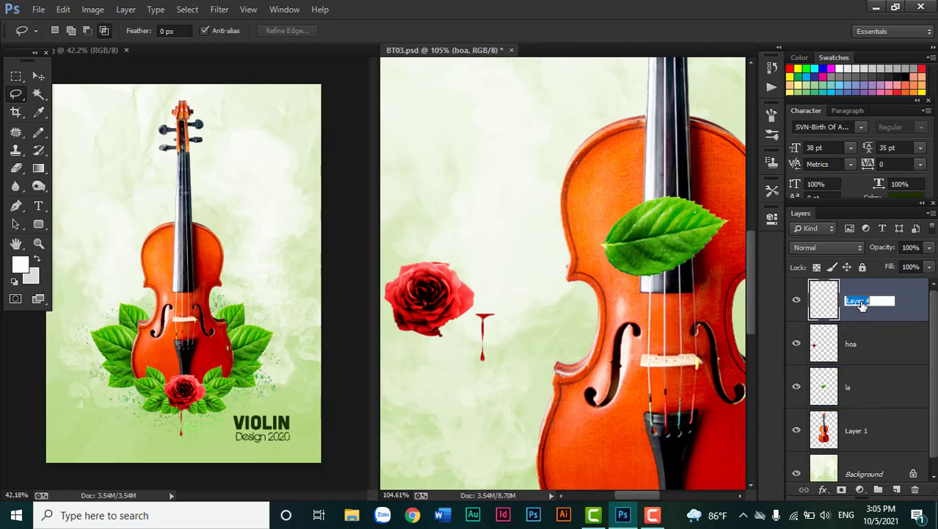
pyautogui.write('blood')
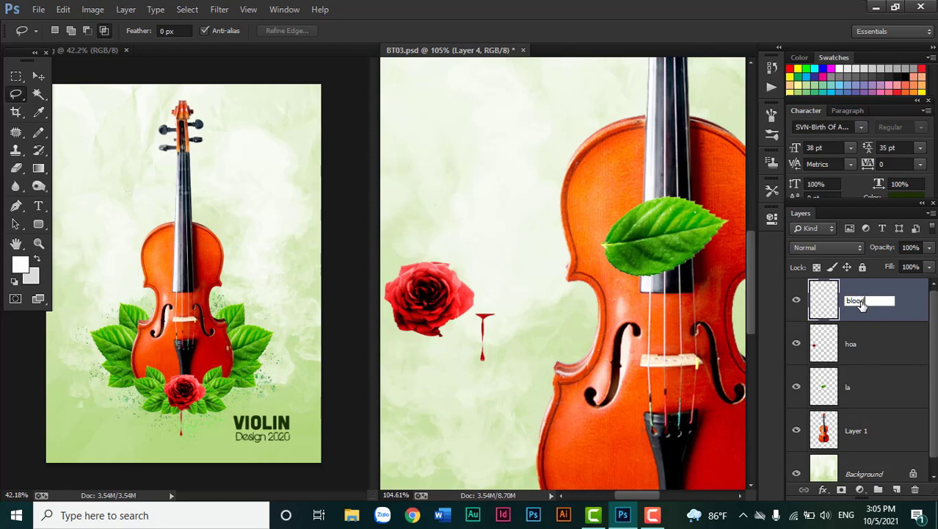
pyautogui.press('Return')
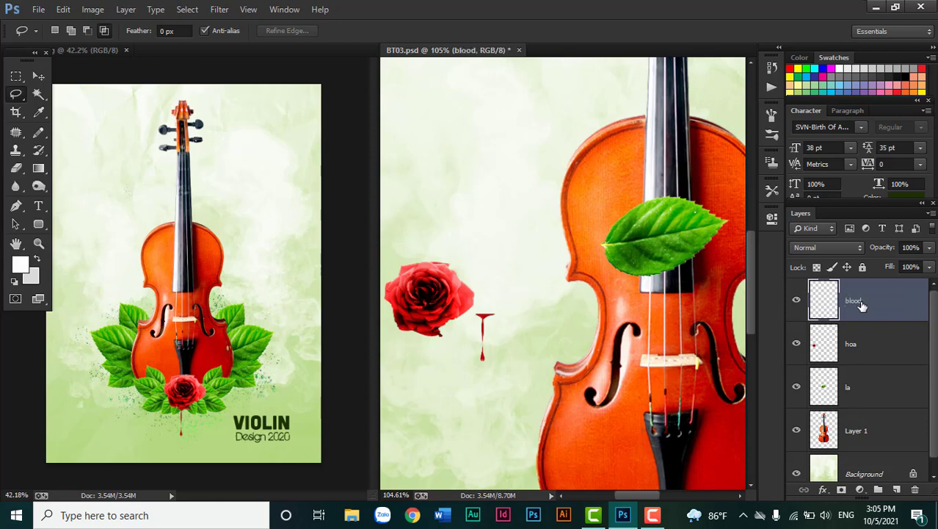
pyautogui.doubleClick(857, 431)
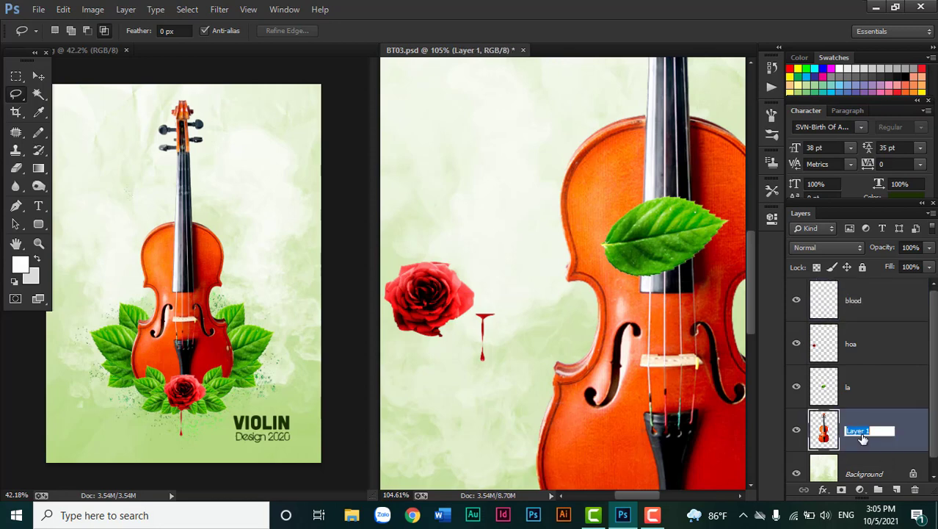
pyautogui.write('dan')
pyautogui.press('Return')
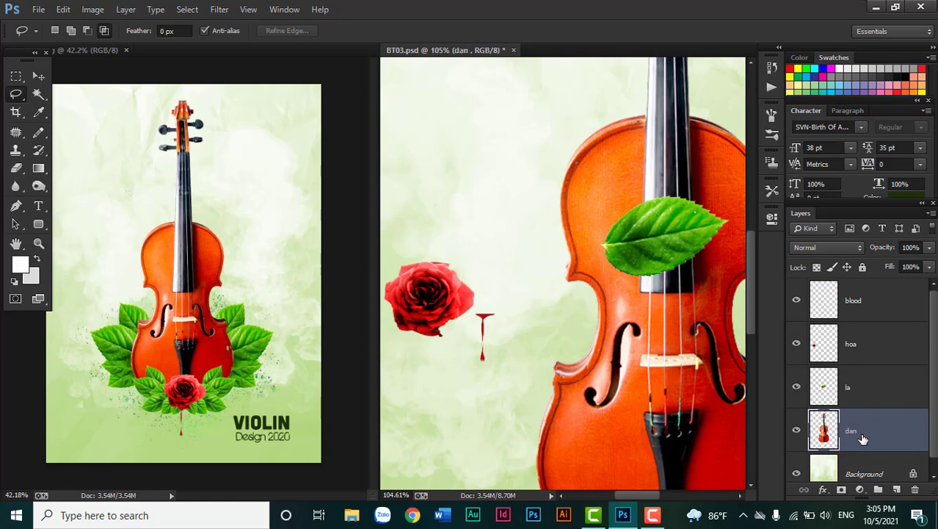
# Move the la layer to the top and hide the blood and hoa layers
pyautogui.click(875, 312)
pyautogui.click(876, 390)
pyautogui.scroll(-1, 876, 390)
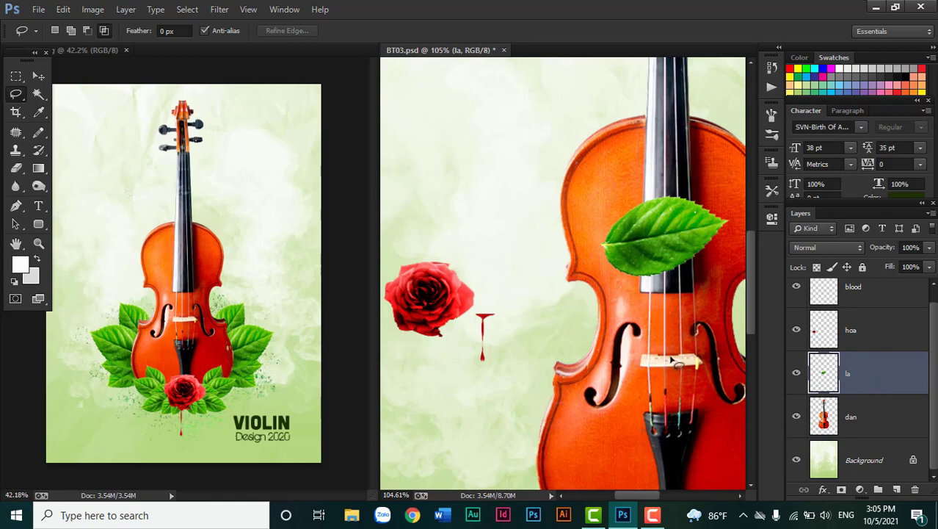
pyautogui.scroll(-1, 470, 353)
pyautogui.scroll(-1, 470, 352)
pyautogui.scroll(1, 870, 357)
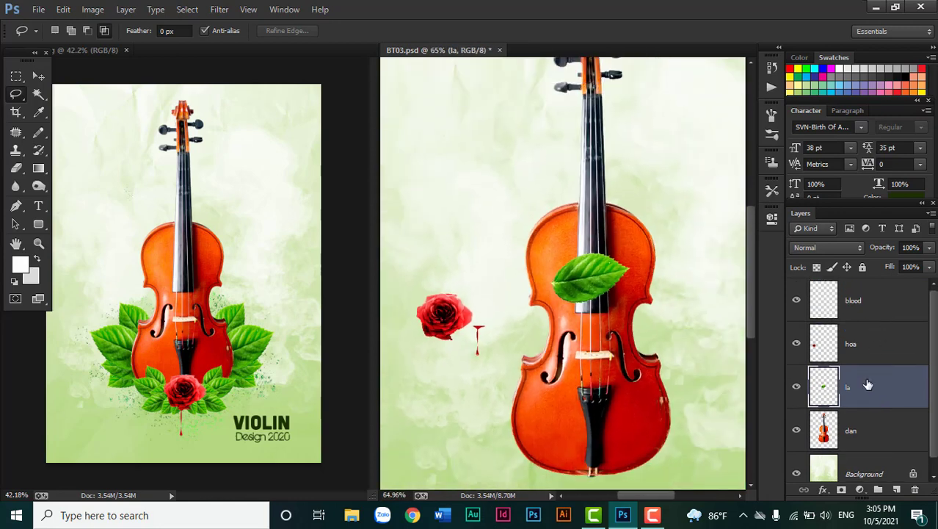
pyautogui.moveTo(868, 385); pyautogui.dragTo(870, 292)
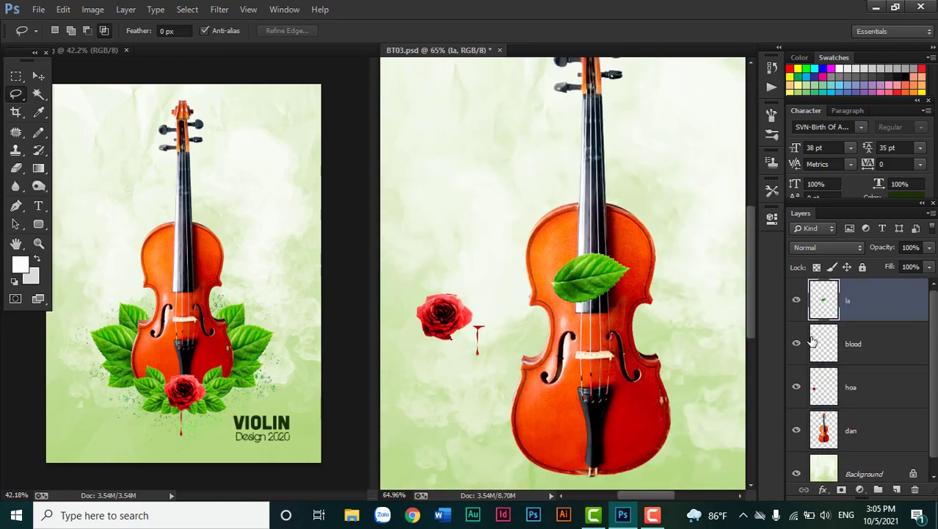
pyautogui.click(796, 345)
pyautogui.click(797, 387)
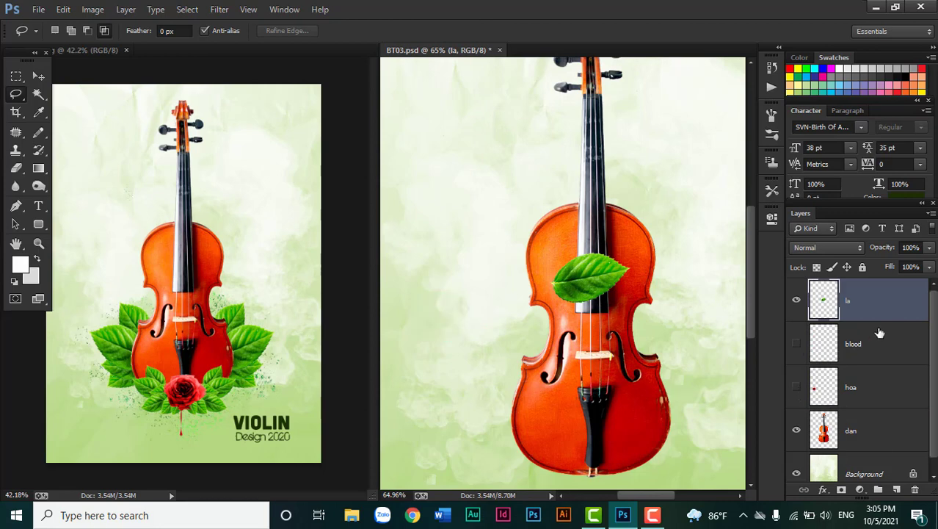
pyautogui.scroll(-1, 630, 306)
pyautogui.scroll(-1, 660, 344)
pyautogui.scroll(-1, 661, 345)
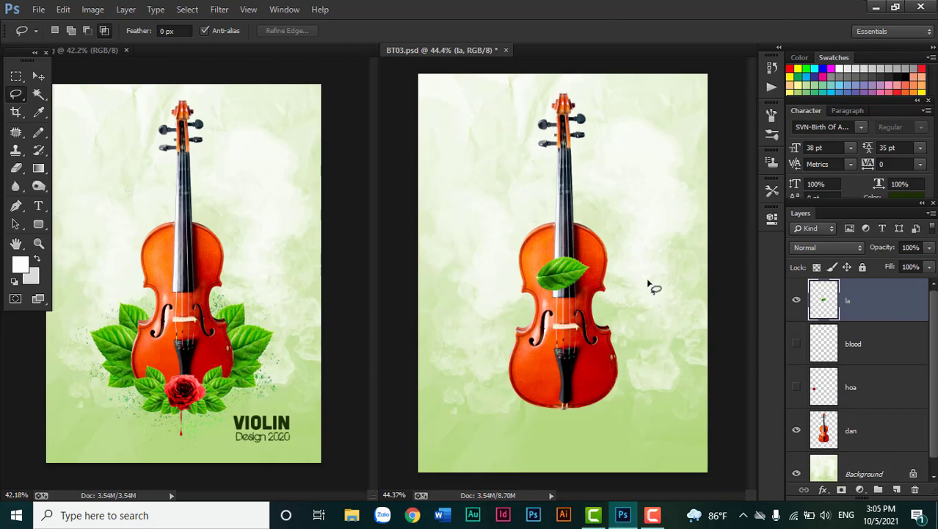
# Move the leaf to the violin's lower right edge and tilt it about 19° counter-clockwise
pyautogui.click(39, 75)
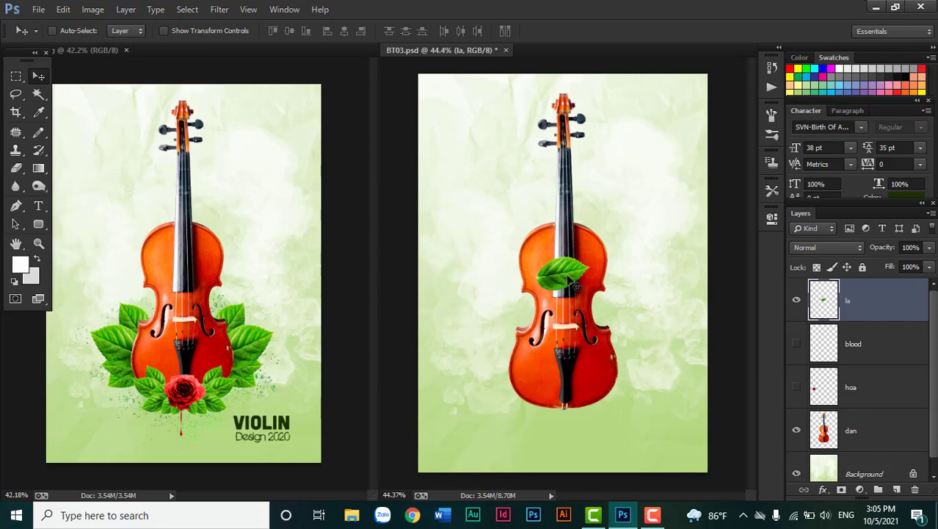
pyautogui.moveTo(574, 288)
pyautogui.mouseDown()
pyautogui.moveTo(630, 357)
pyautogui.moveTo(626, 343)
pyautogui.mouseUp()
pyautogui.hotkey('ctrl', 't')
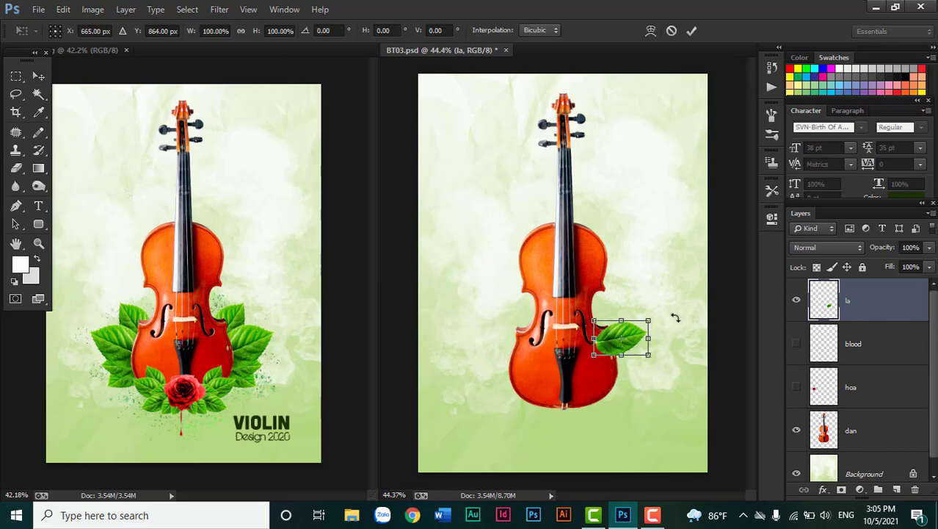
pyautogui.moveTo(672, 316)
pyautogui.mouseDown()
pyautogui.moveTo(669, 308)
pyautogui.moveTo(636, 332)
pyautogui.mouseUp()
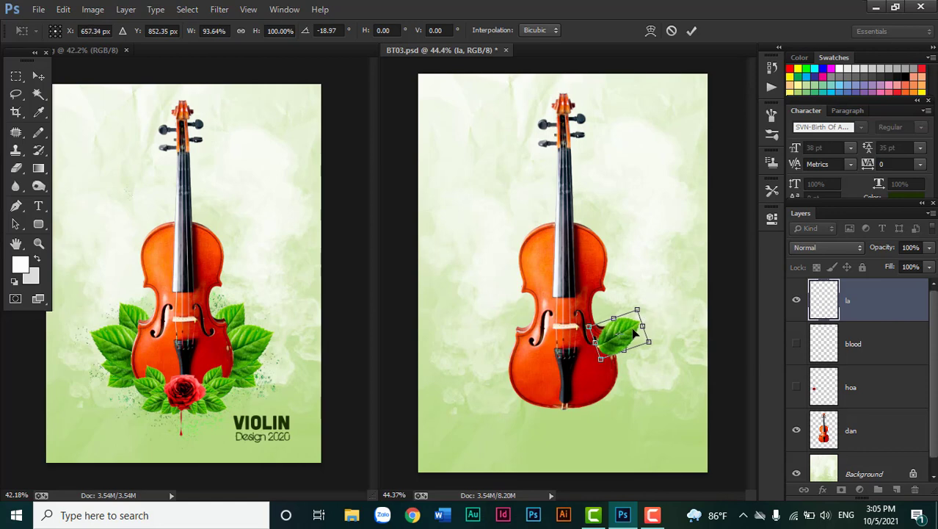
pyautogui.press('Return')
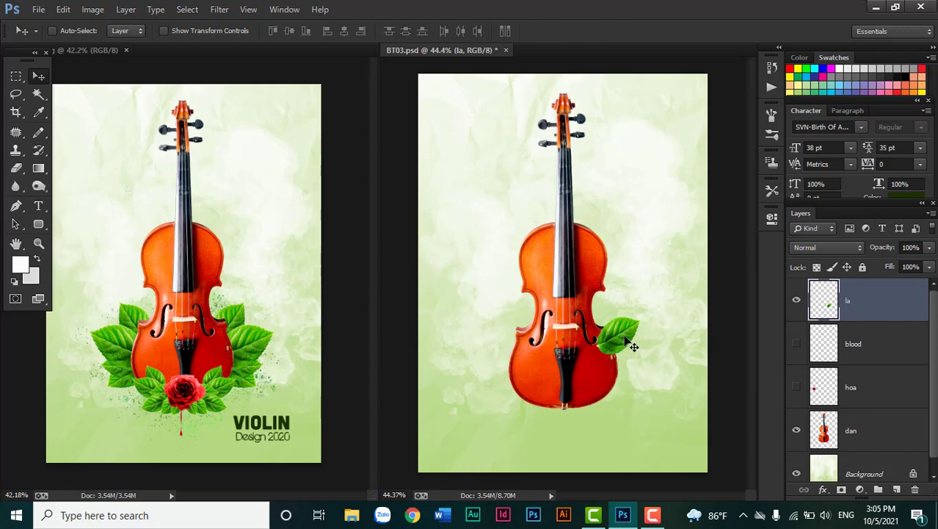
# Duplicate the leaf just below, enlarged to about 119% and rotated about 28° clockwise
pyautogui.keyDown('alt'); pyautogui.moveTo(624, 341); pyautogui.dragTo(630, 353); pyautogui.keyUp('alt')
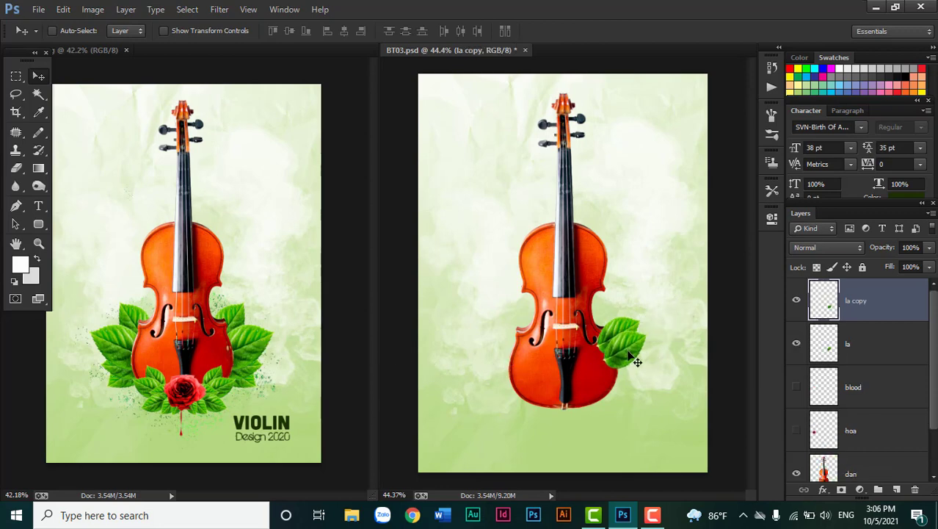
pyautogui.hotkey('ctrl', 't')
pyautogui.moveTo(649, 329); pyautogui.dragTo(657, 323)
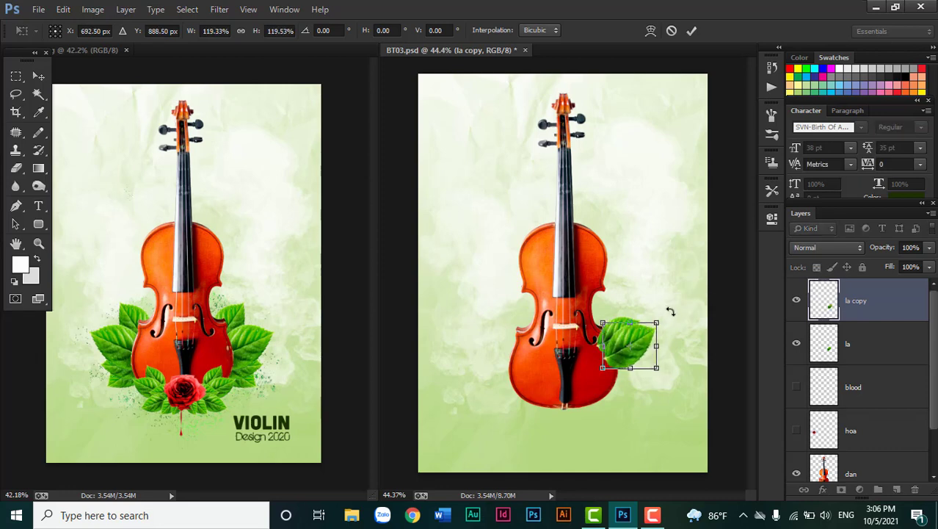
pyautogui.moveTo(670, 311)
pyautogui.mouseDown()
pyautogui.moveTo(682, 332)
pyautogui.moveTo(644, 358)
pyautogui.moveTo(650, 369)
pyautogui.mouseUp()
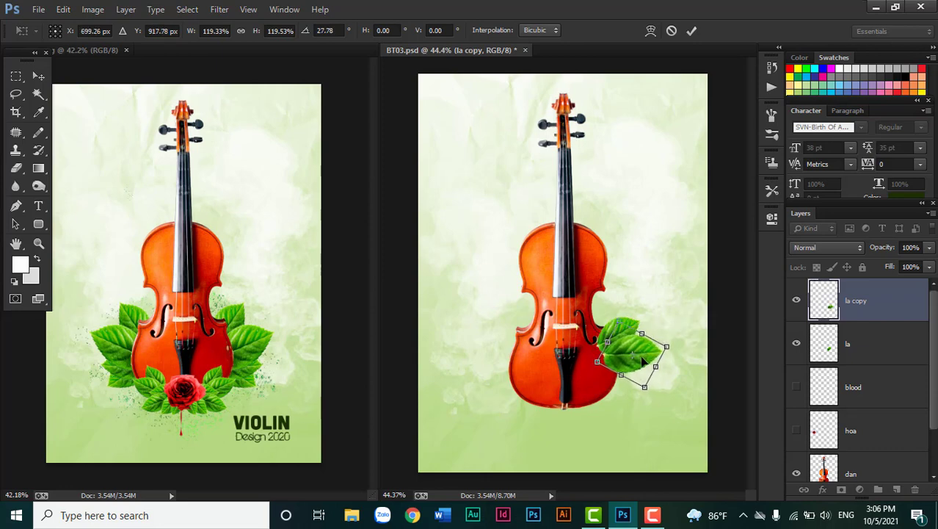
pyautogui.press('Return')
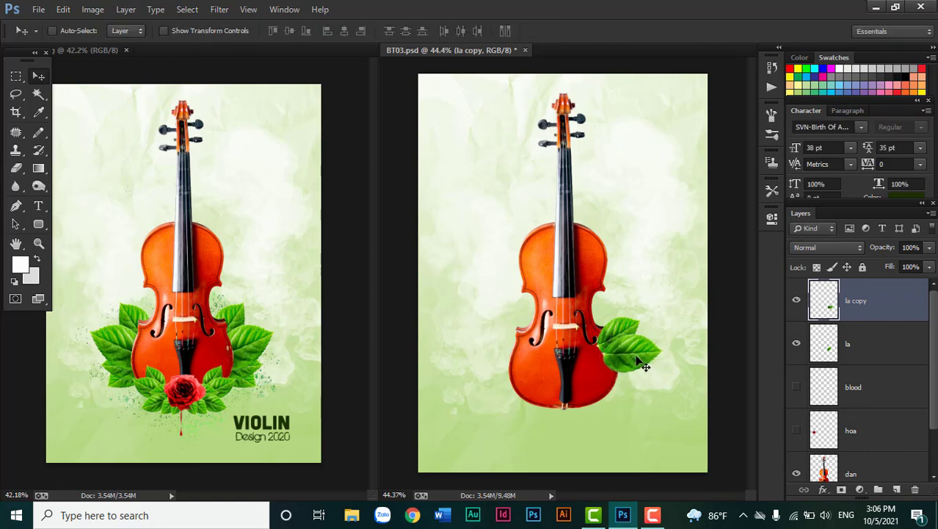
# Add another leaf copy lower down at about 74%, rotated, stacked below la copy
pyautogui.moveTo(638, 362); pyautogui.dragTo(631, 381)
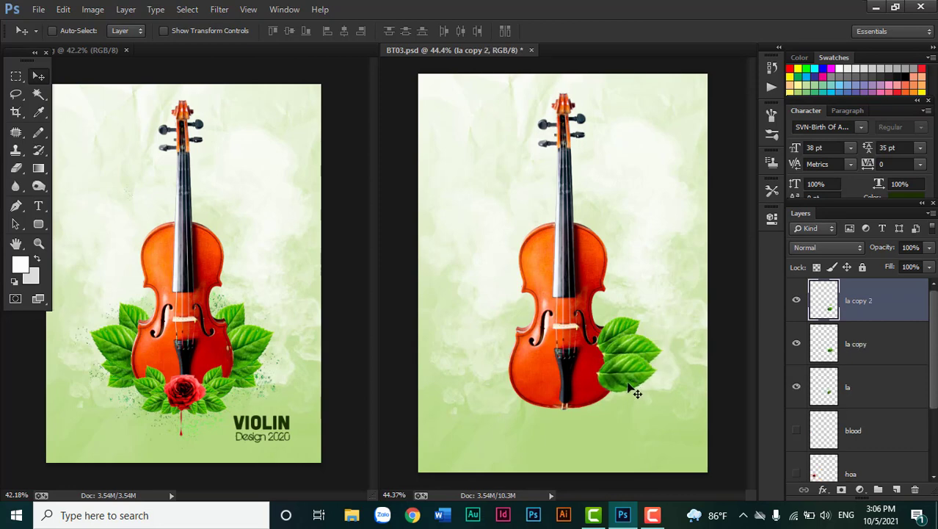
pyautogui.hotkey('ctrl', 't')
pyautogui.moveTo(654, 359)
pyautogui.mouseDown()
pyautogui.moveTo(643, 364)
pyautogui.moveTo(649, 393)
pyautogui.moveTo(641, 380)
pyautogui.mouseUp()
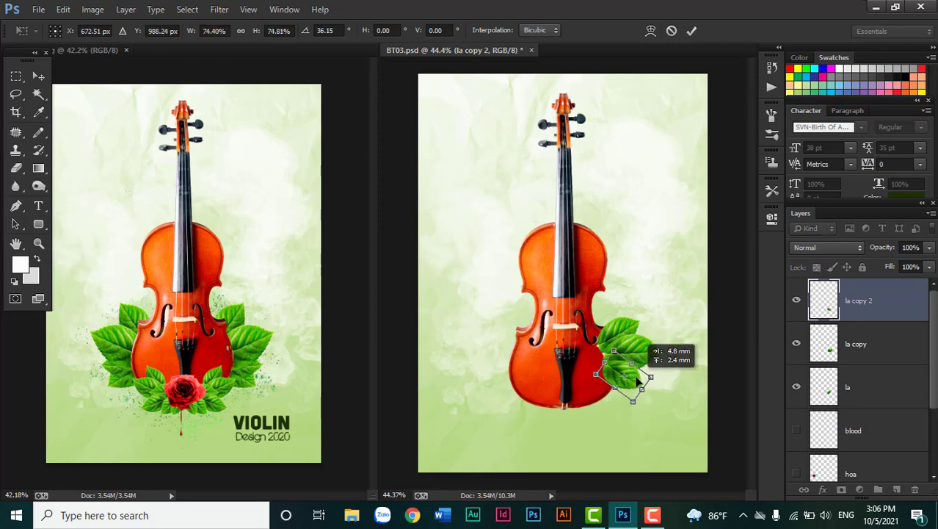
pyautogui.press('Return')
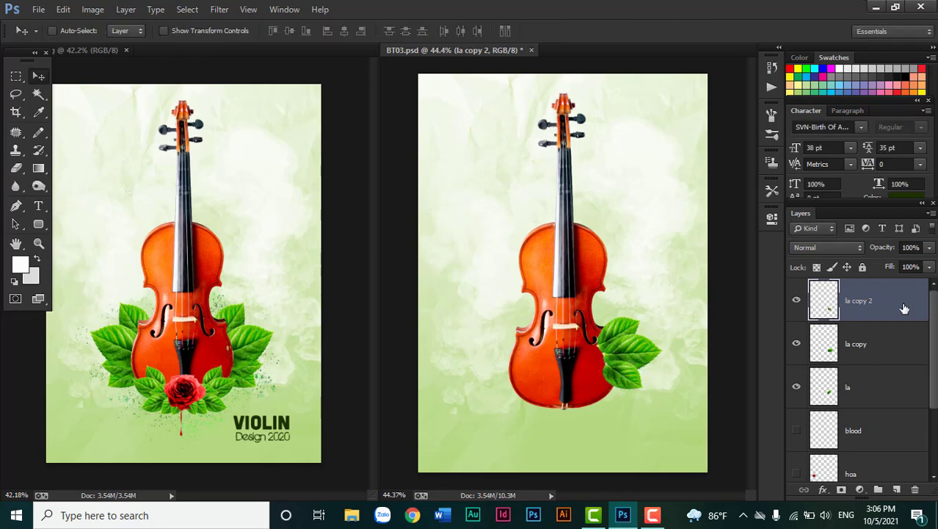
pyautogui.moveTo(904, 304); pyautogui.dragTo(906, 352)
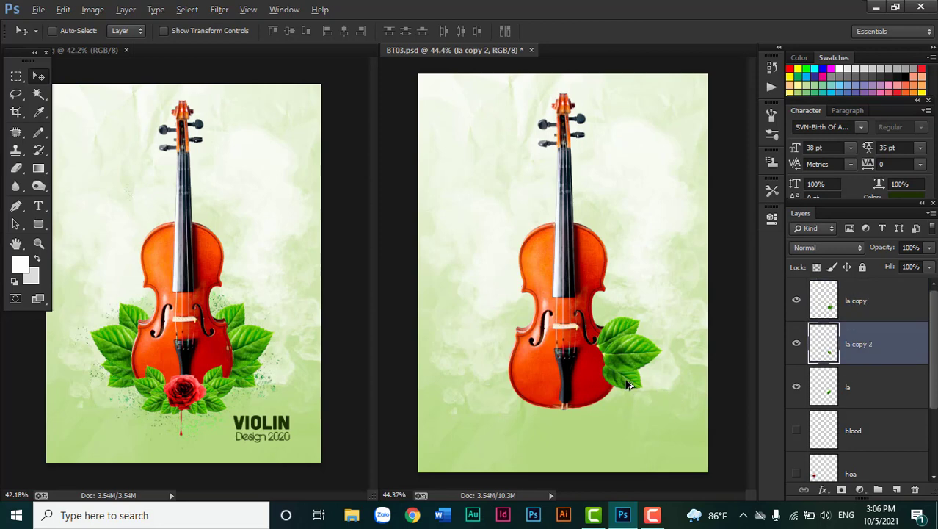
# Add a third leaf copy further down-right, shrunk to about 80% and rotated 26°
pyautogui.moveTo(627, 385)
pyautogui.mouseDown()
pyautogui.moveTo(649, 398)
pyautogui.moveTo(630, 395)
pyautogui.mouseUp()
pyautogui.hotkey('ctrl', 't')
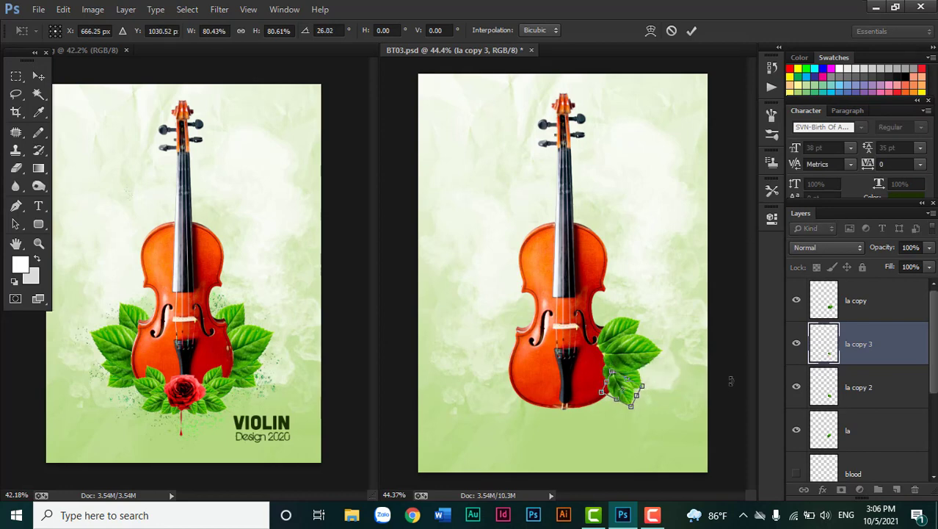
pyautogui.press('Return')
# Re-commit the la copy leaf and rotate la copy 2 slightly
pyautogui.click(873, 302)
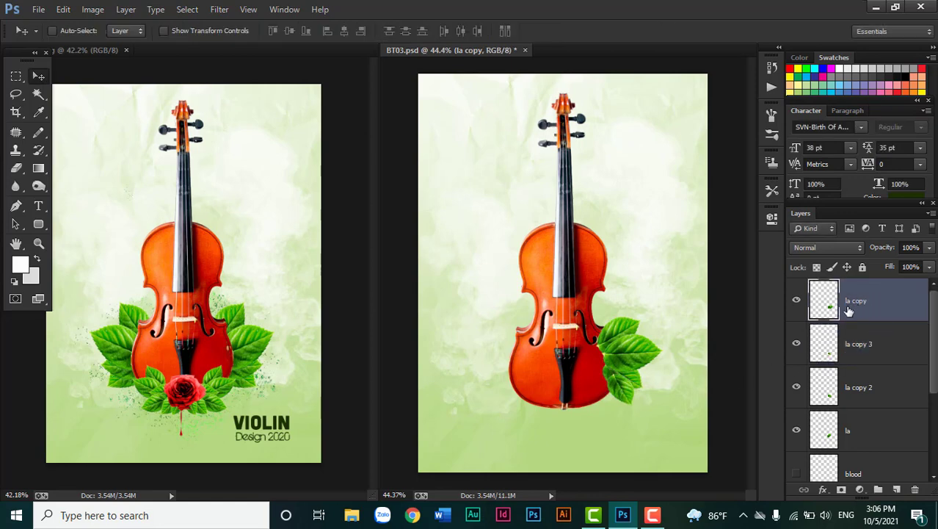
pyautogui.hotkey('ctrl', 't')
pyautogui.press('Return')
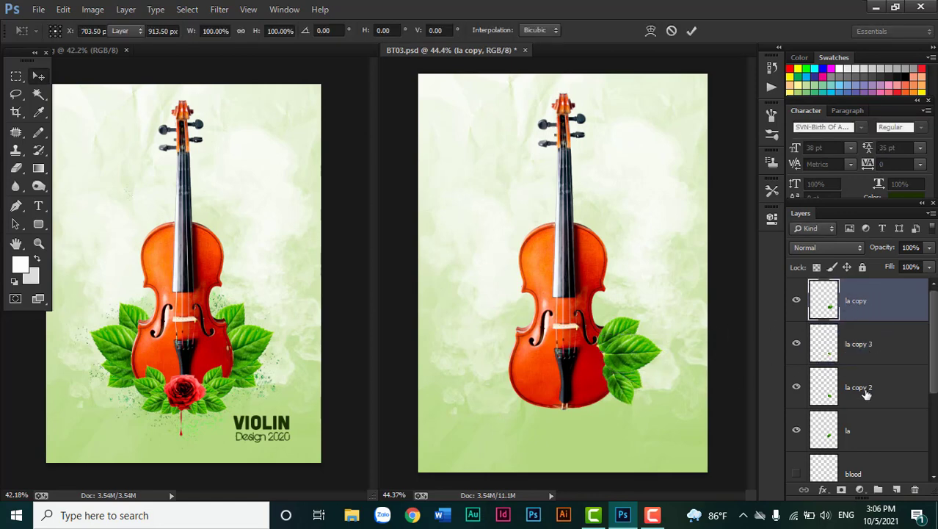
pyautogui.click(859, 385)
pyautogui.hotkey('ctrl', 't')
pyautogui.moveTo(691, 383)
pyautogui.mouseDown()
pyautogui.moveTo(681, 394)
pyautogui.moveTo(681, 384)
pyautogui.moveTo(645, 379)
pyautogui.moveTo(633, 388)
pyautogui.mouseUp()
pyautogui.press('Return')
# Restack la copy 3 below la copy 2 and select all four leaf layers
pyautogui.keyDown('ctrl'); pyautogui.click(630, 399); pyautogui.keyUp('ctrl')
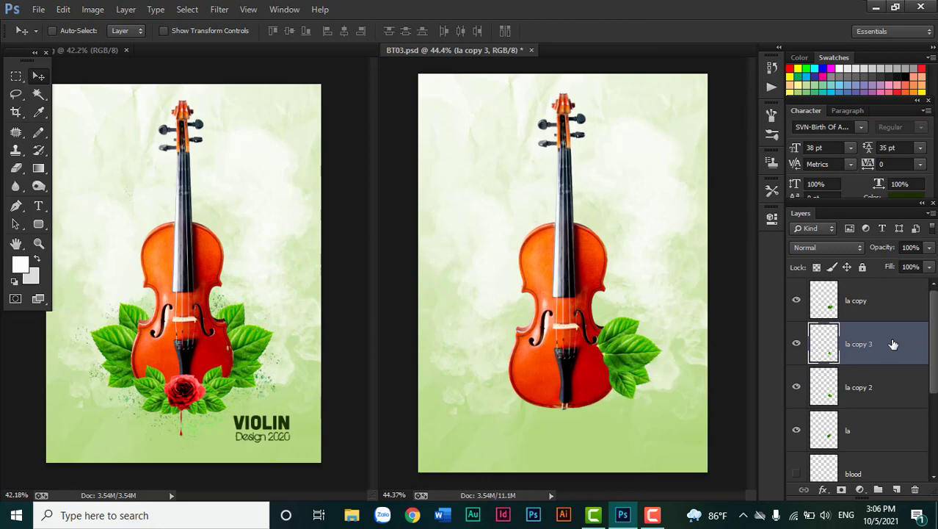
pyautogui.moveTo(893, 345); pyautogui.dragTo(872, 399)
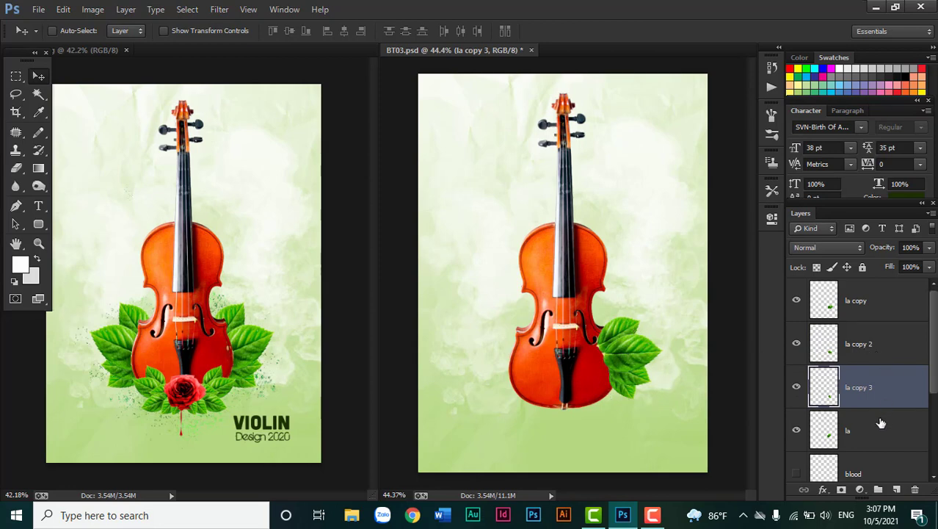
pyautogui.scroll(-1, 882, 423)
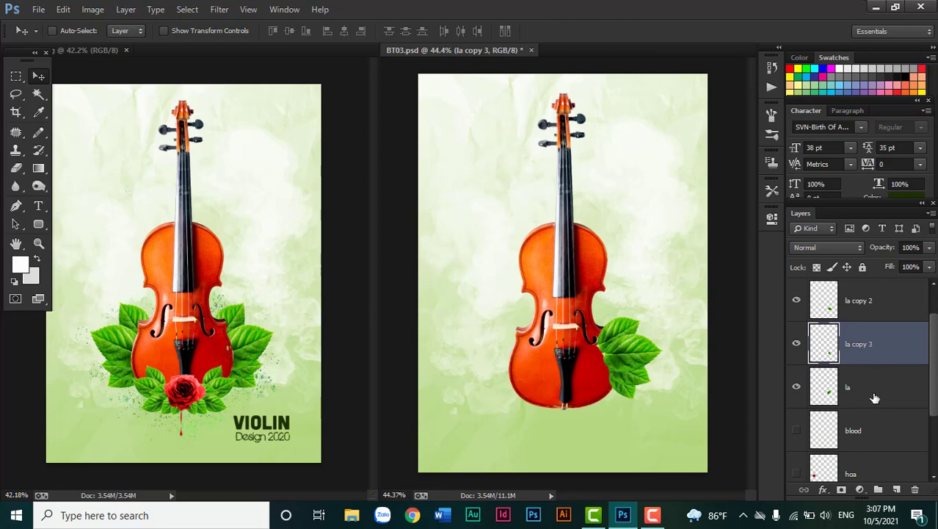
pyautogui.scroll(1, 871, 398)
pyautogui.click(875, 430)
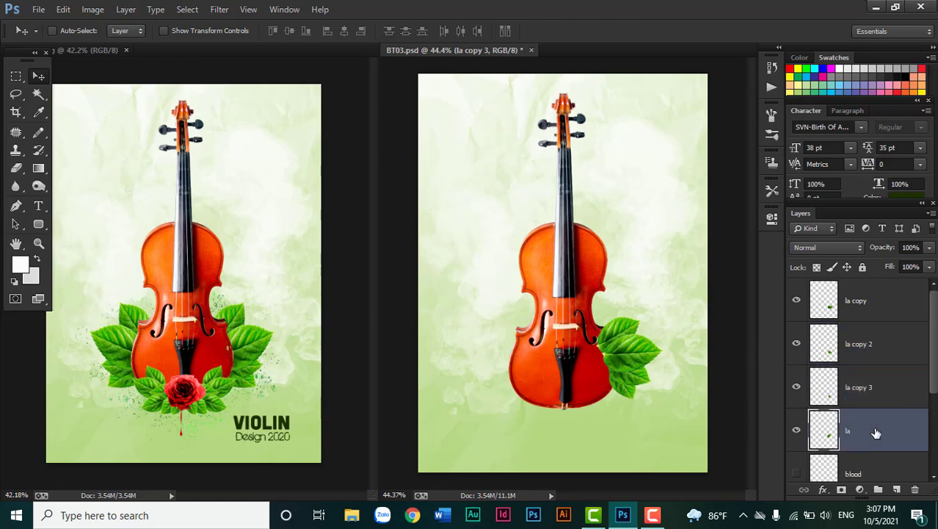
pyautogui.scroll(-1, 839, 443)
pyautogui.scroll(1, 866, 389)
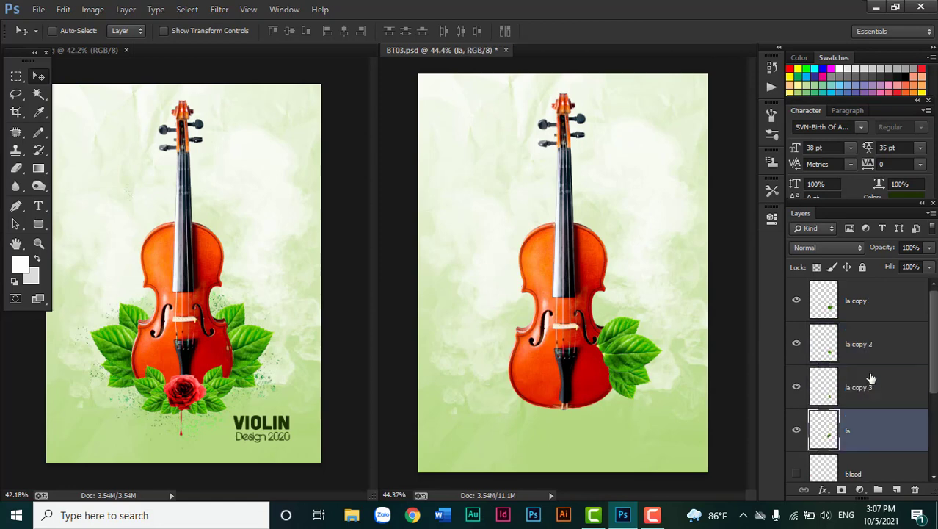
pyautogui.keyDown('shift'); pyautogui.click(882, 301); pyautogui.keyUp('shift')
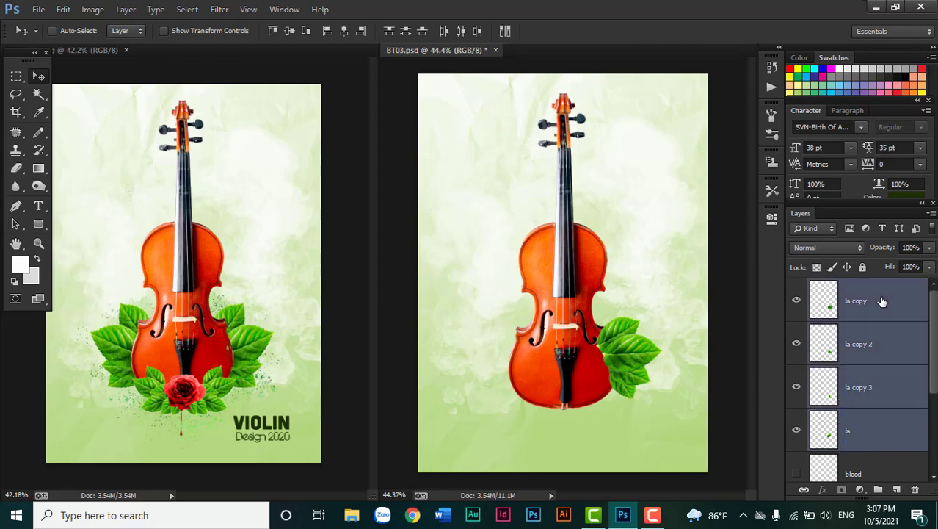
# Duplicate the la copy leaf as la copy 4 below the violin, then reselect the leaf layers
pyautogui.click(873, 313)
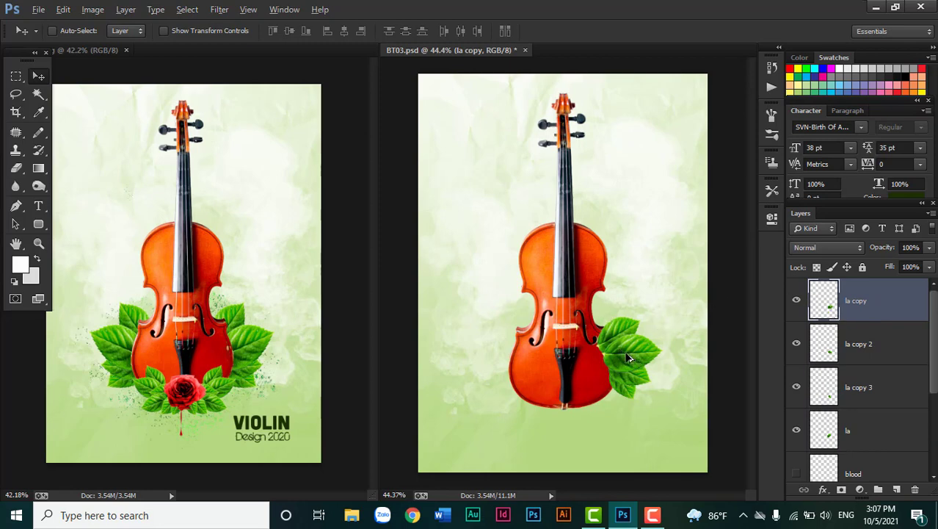
pyautogui.moveTo(628, 358); pyautogui.dragTo(541, 444)
pyautogui.moveTo(535, 442); pyautogui.dragTo(549, 438)
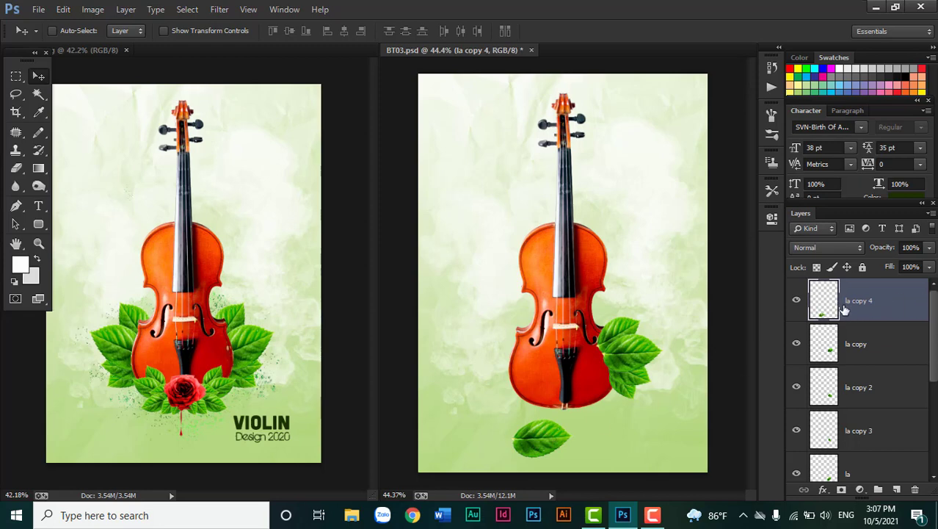
pyautogui.click(881, 346)
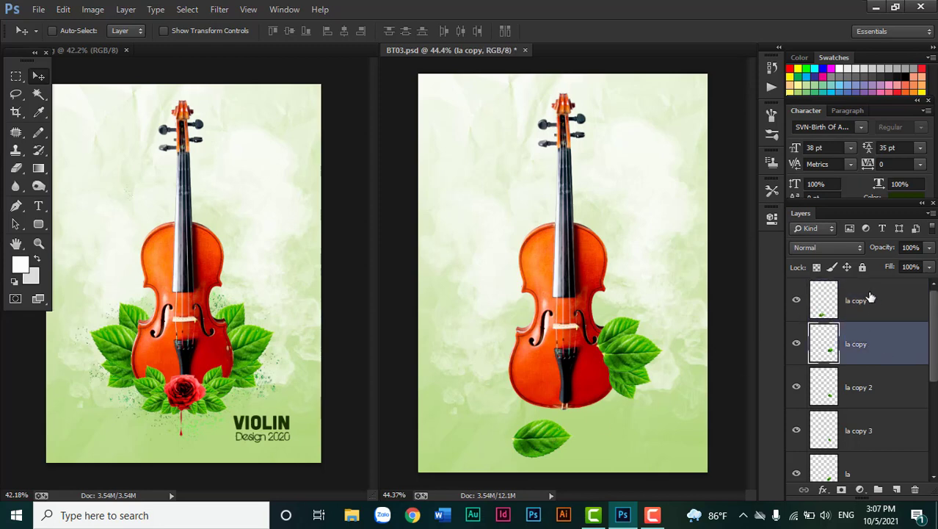
pyautogui.scroll(-3, 875, 360)
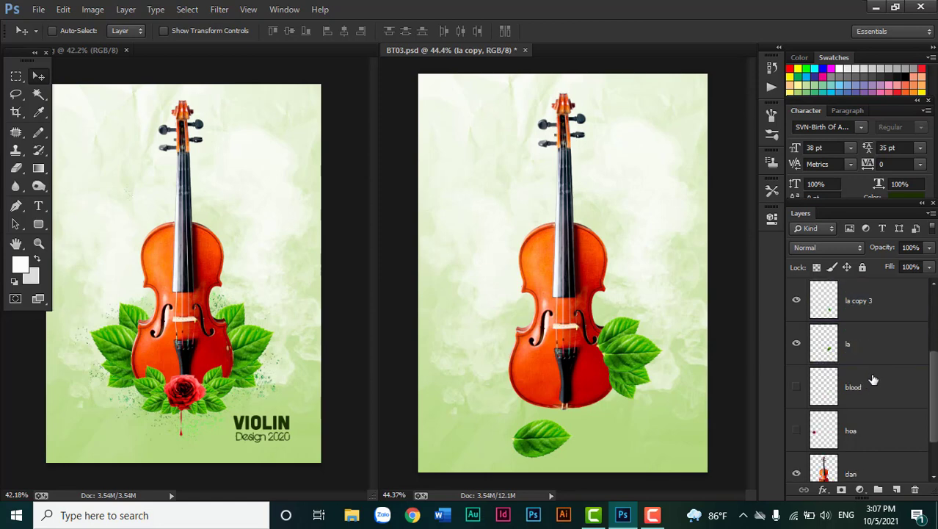
pyautogui.keyDown('shift'); pyautogui.click(881, 348); pyautogui.keyUp('shift')
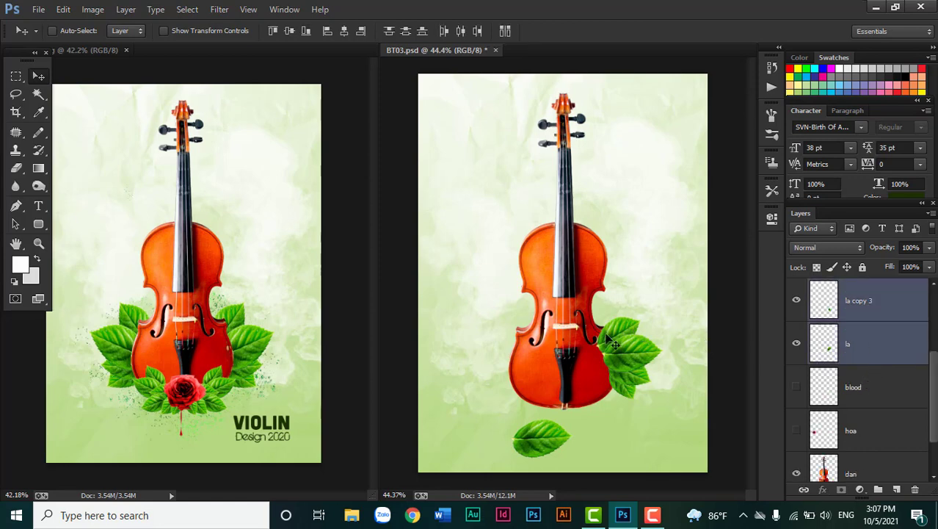
pyautogui.scroll(1, 890, 327)
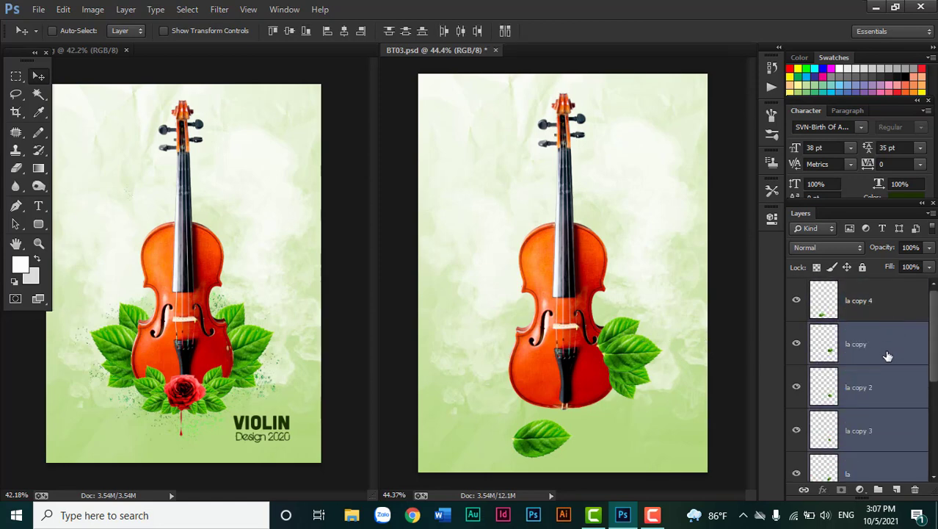
pyautogui.scroll(1, 887, 360)
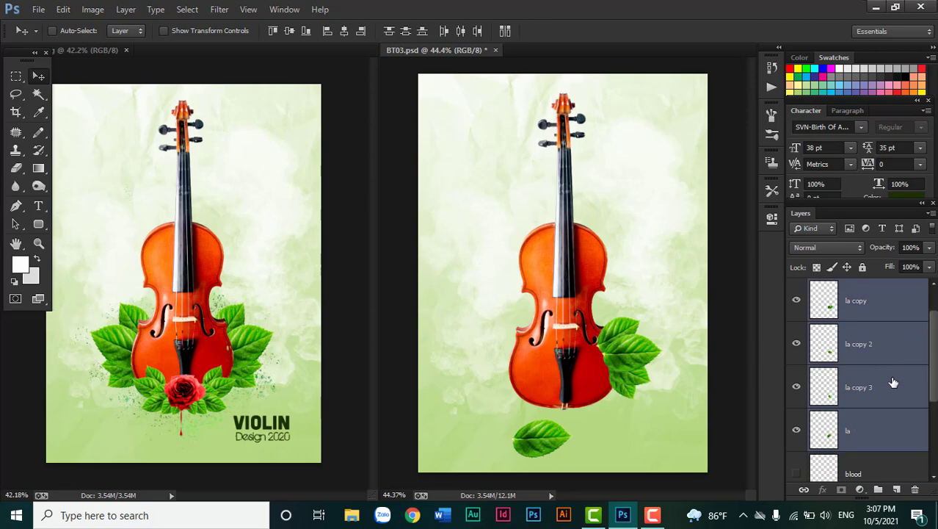
# Group the four leaf layers into Group 1, nudge it, and tilt the cluster about 7°
pyautogui.hotkey('ctrl', 'g')
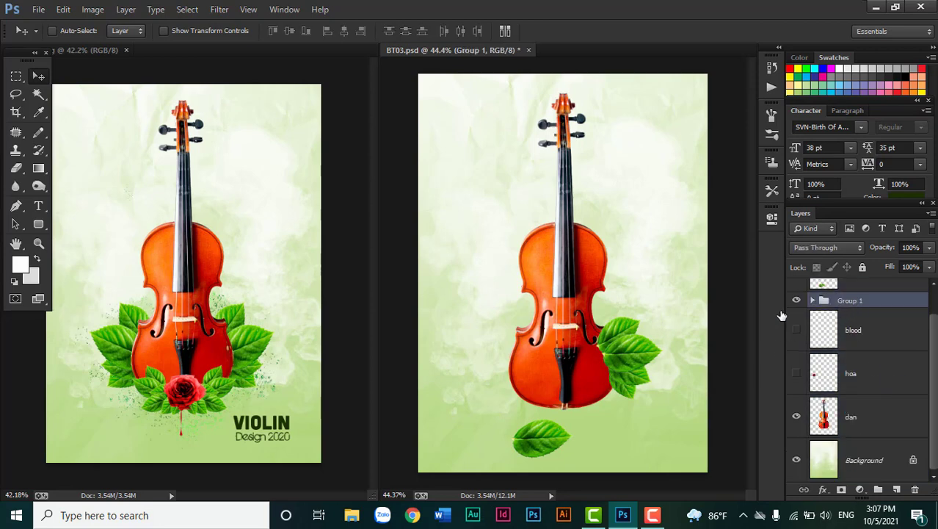
pyautogui.moveTo(632, 352); pyautogui.dragTo(629, 352)
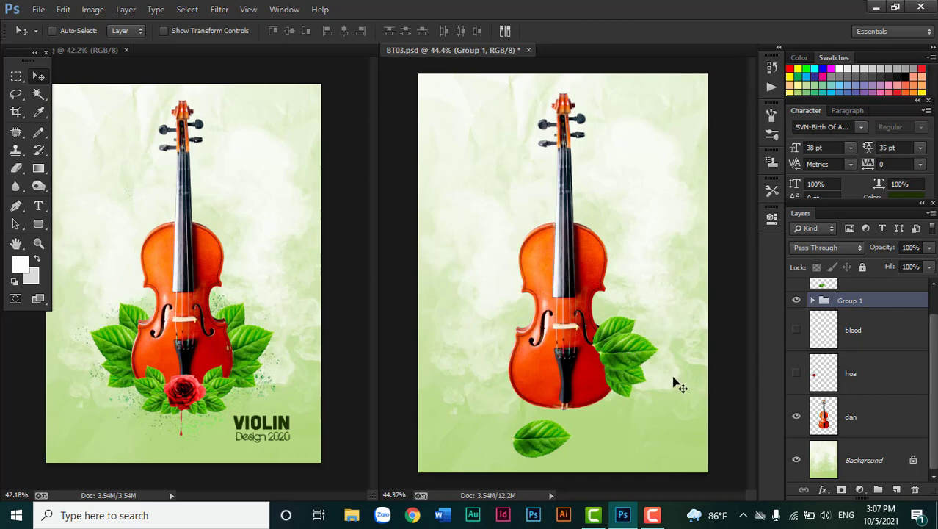
pyautogui.hotkey('ctrl', 't')
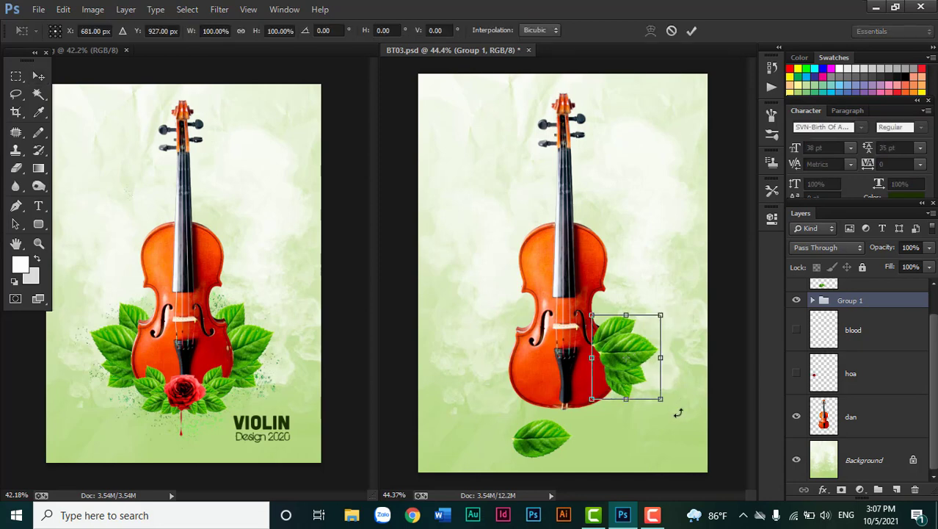
pyautogui.moveTo(678, 413); pyautogui.dragTo(681, 407)
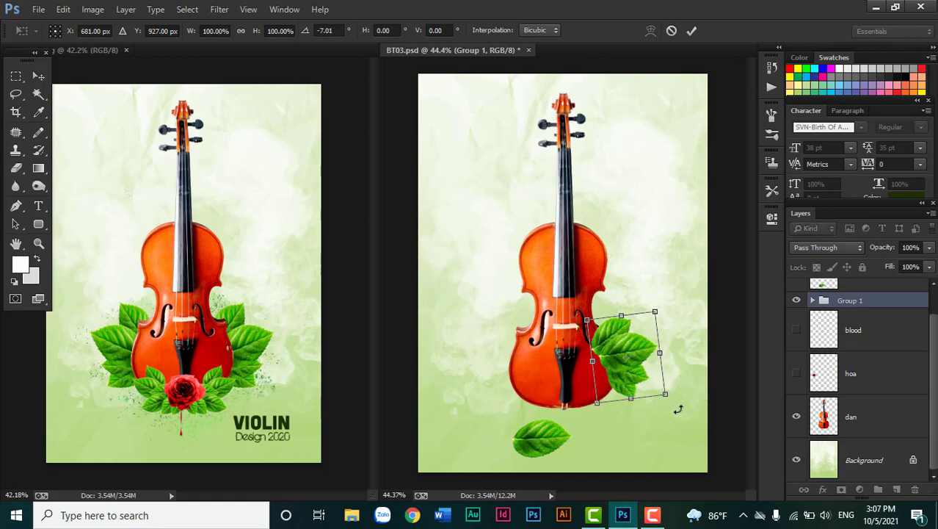
pyautogui.press('Return')
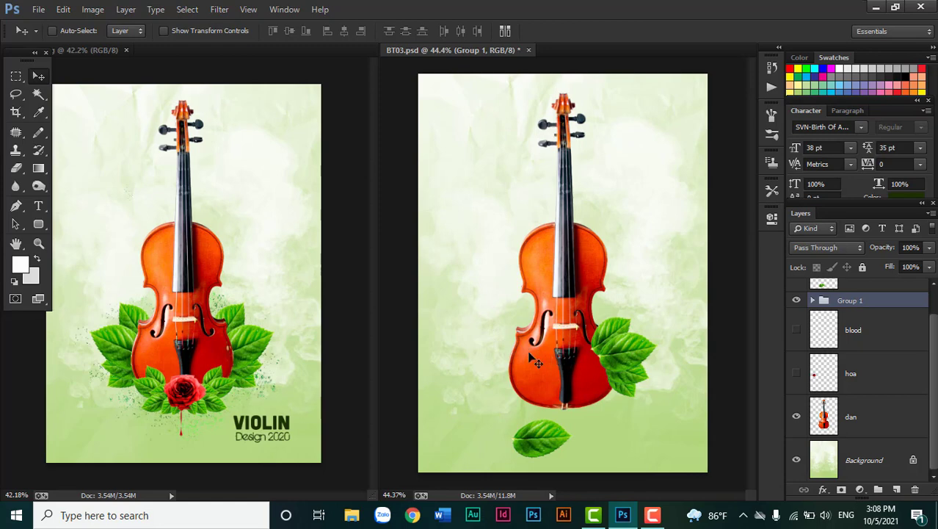
# Duplicate the leaf group and name the two groups la 1 and la 2
pyautogui.hotkey('ctrl', 'j')
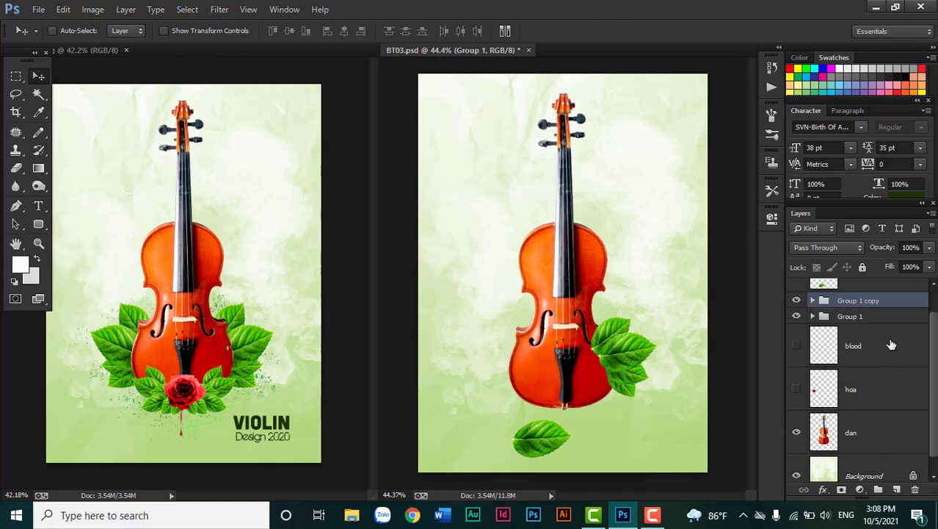
pyautogui.doubleClick(852, 316)
pyautogui.write('l')
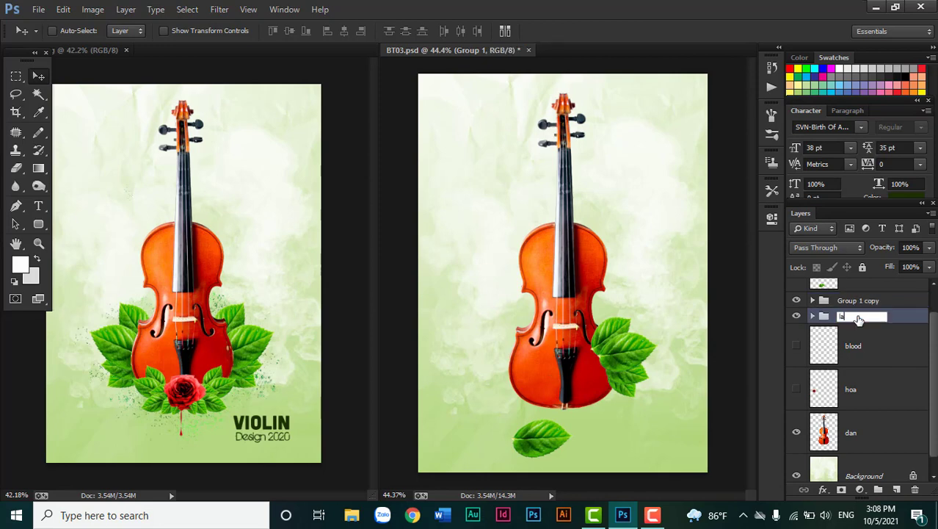
pyautogui.write('a 1')
pyautogui.press('Return')
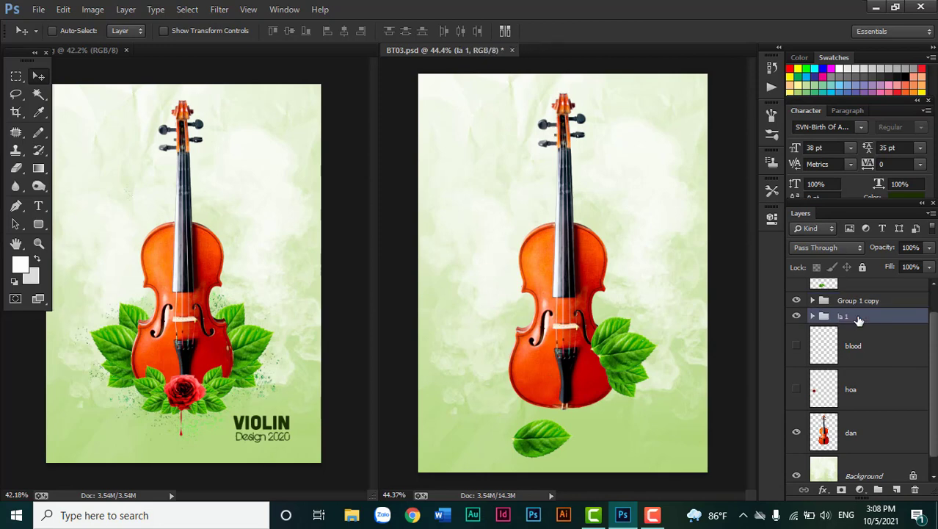
pyautogui.doubleClick(876, 302)
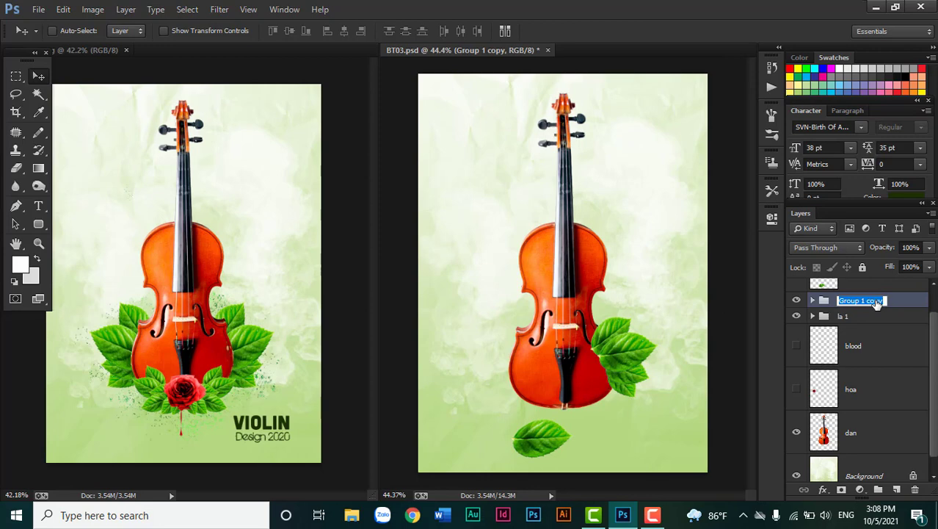
pyautogui.write('la 2')
pyautogui.press('Return')
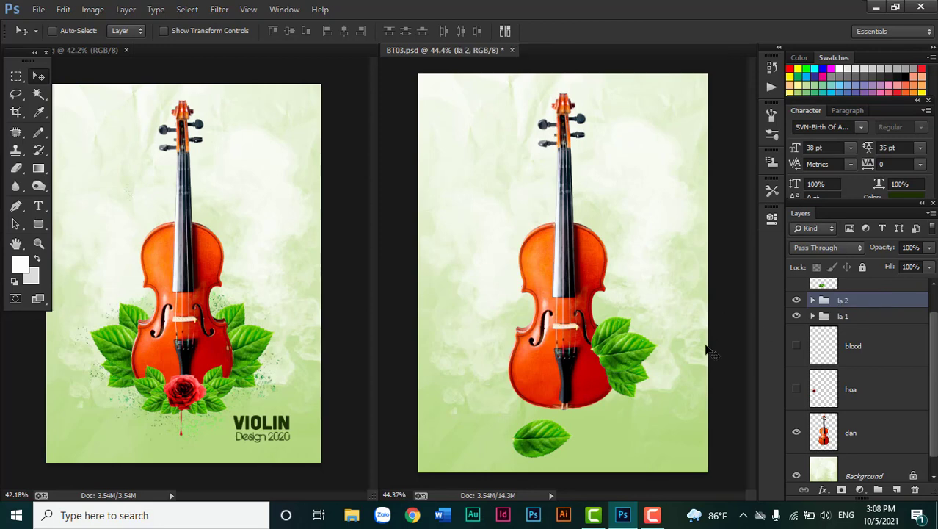
# Move la 2 to the violin's left side, flipped horizontally, then select both groups
pyautogui.hotkey('ctrl', 't')
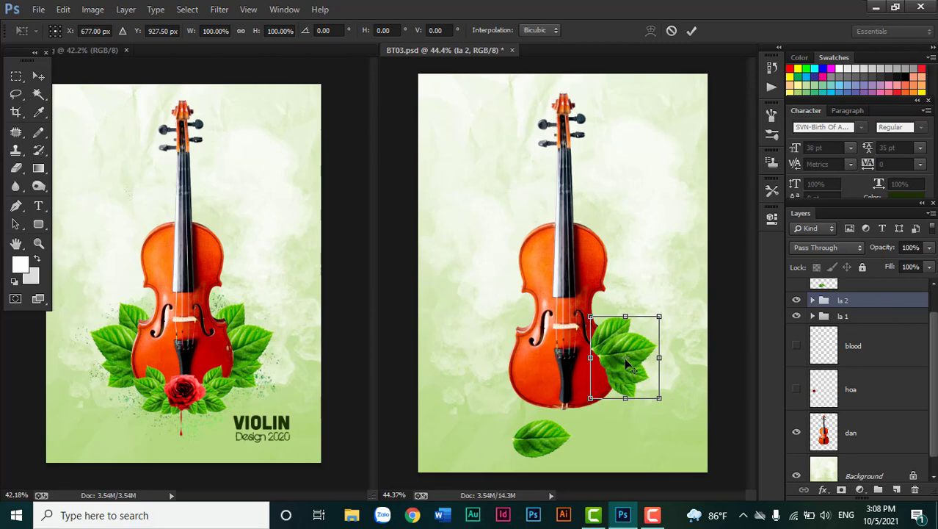
pyautogui.moveTo(626, 361); pyautogui.dragTo(568, 358)
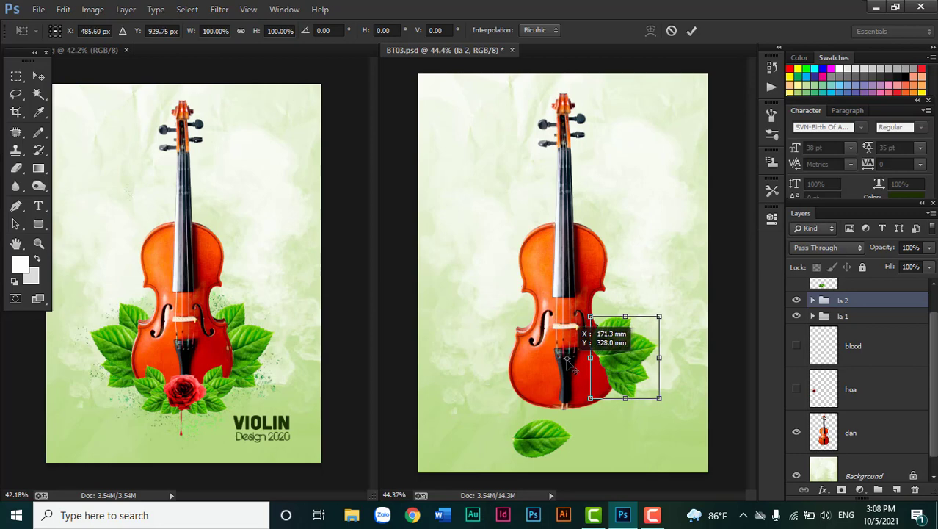
pyautogui.rightClick(626, 363)
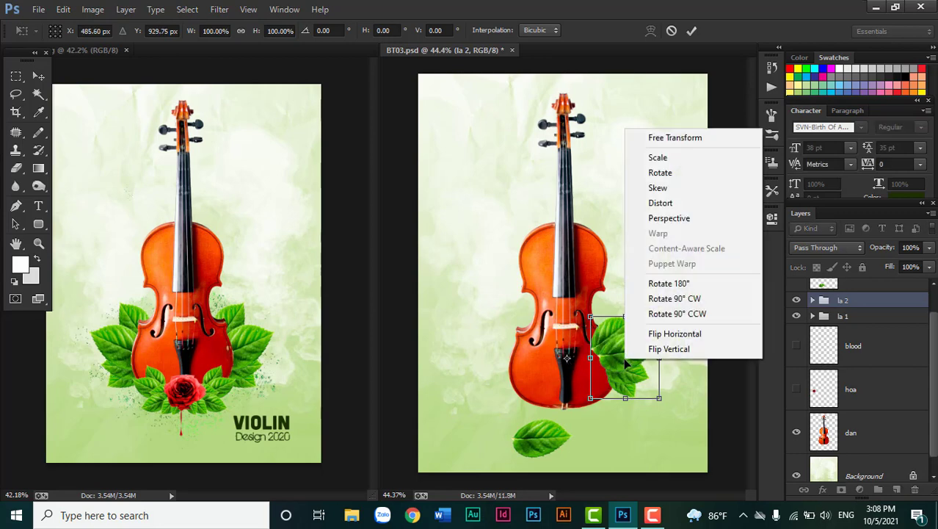
pyautogui.click(661, 335)
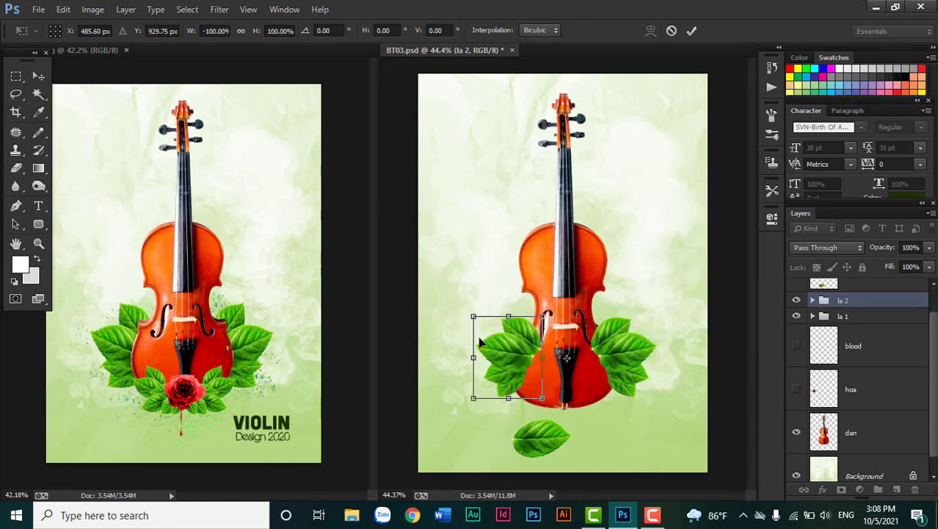
pyautogui.press('Return')
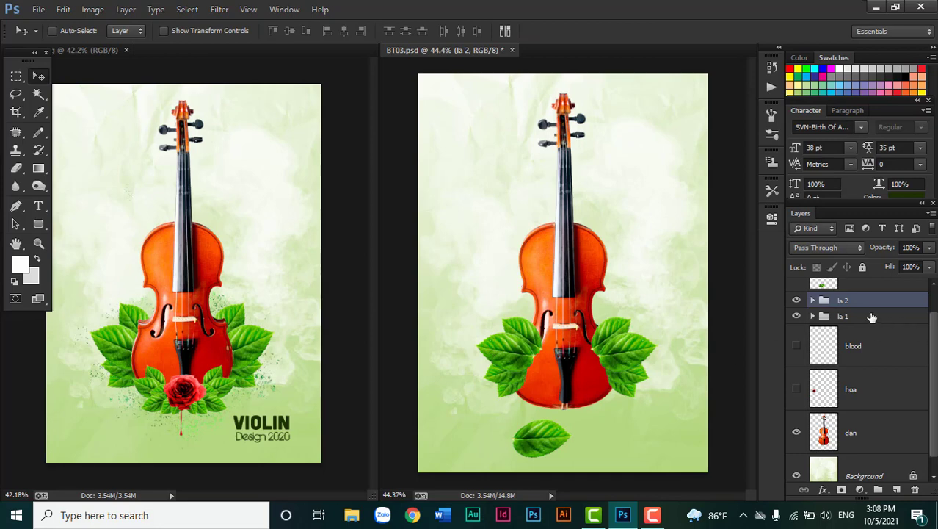
pyautogui.keyDown('shift'); pyautogui.click(877, 320); pyautogui.keyUp('shift')
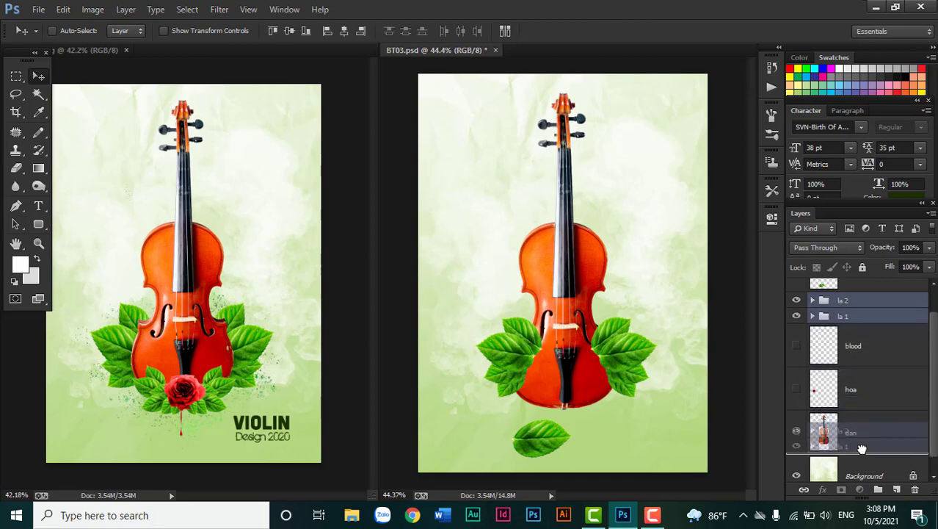
# Stack both leaf groups behind the violin; move la copy 4 to its lower right at about 80%
pyautogui.moveTo(877, 323); pyautogui.dragTo(862, 446)
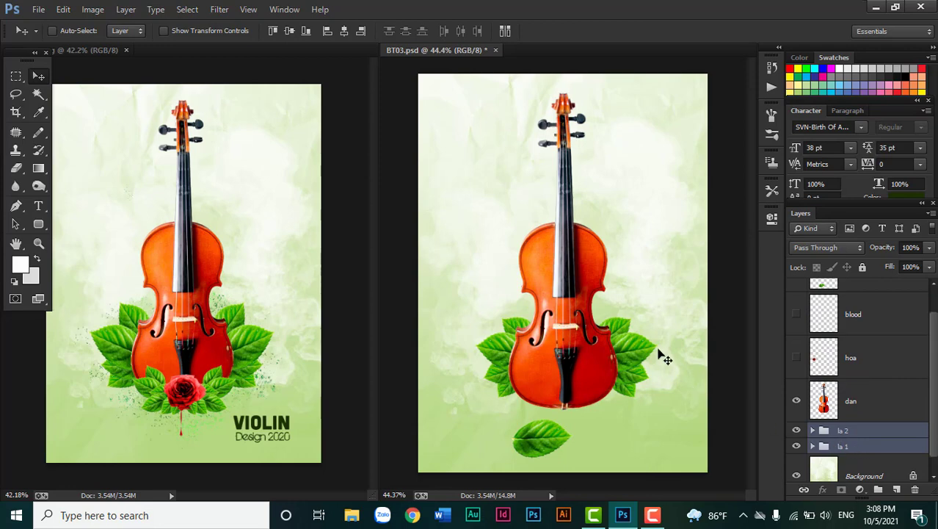
pyautogui.scroll(1, 856, 324)
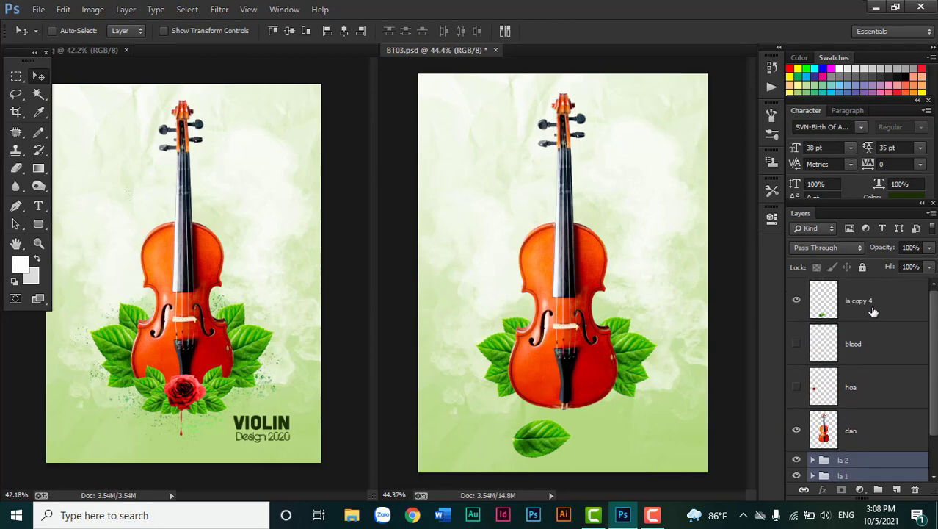
pyautogui.click(873, 312)
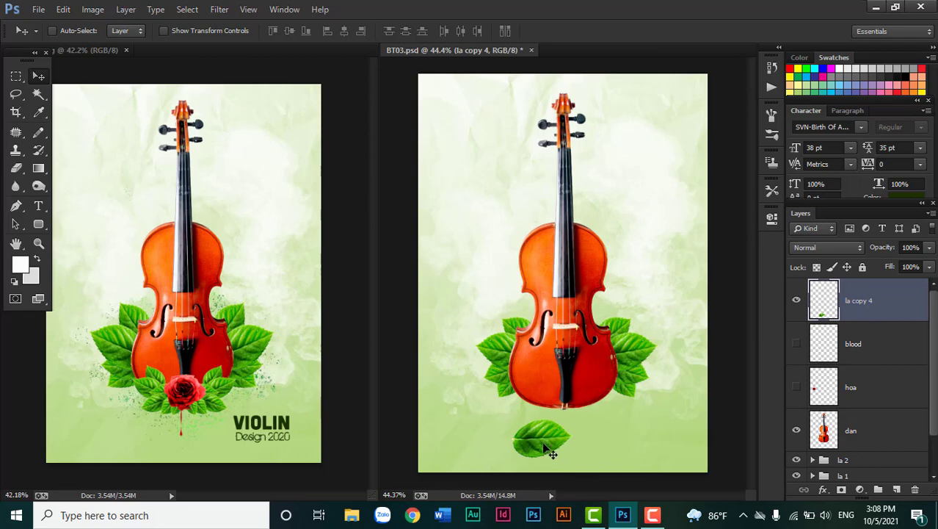
pyautogui.moveTo(545, 453); pyautogui.dragTo(607, 415)
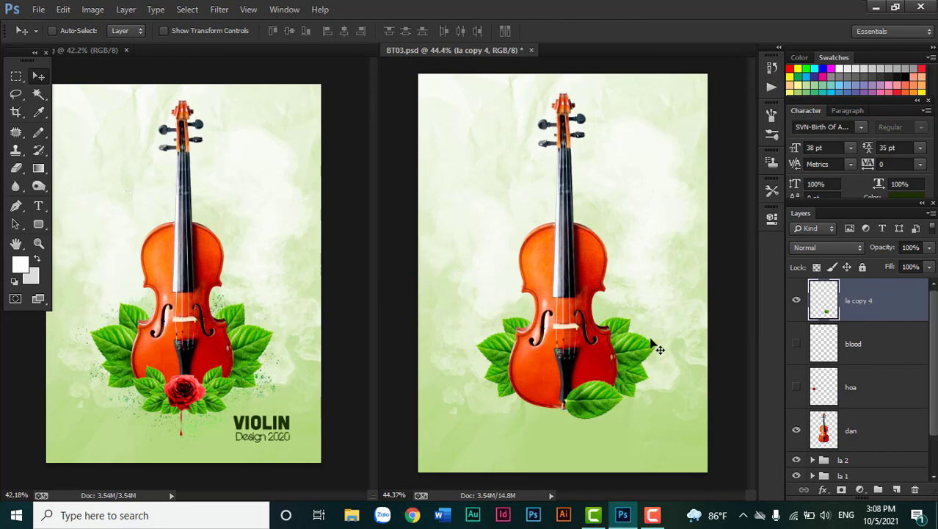
pyautogui.hotkey('ctrl', 't')
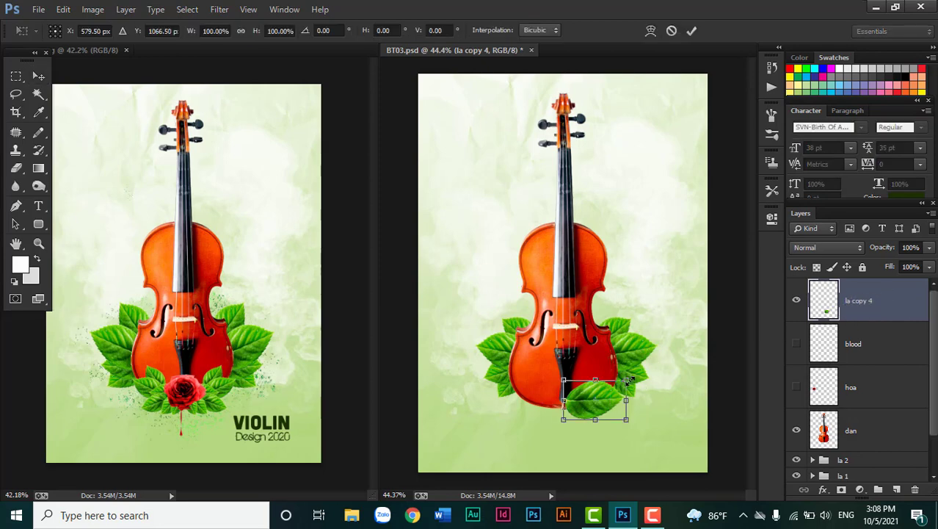
pyautogui.moveTo(632, 377); pyautogui.dragTo(595, 403)
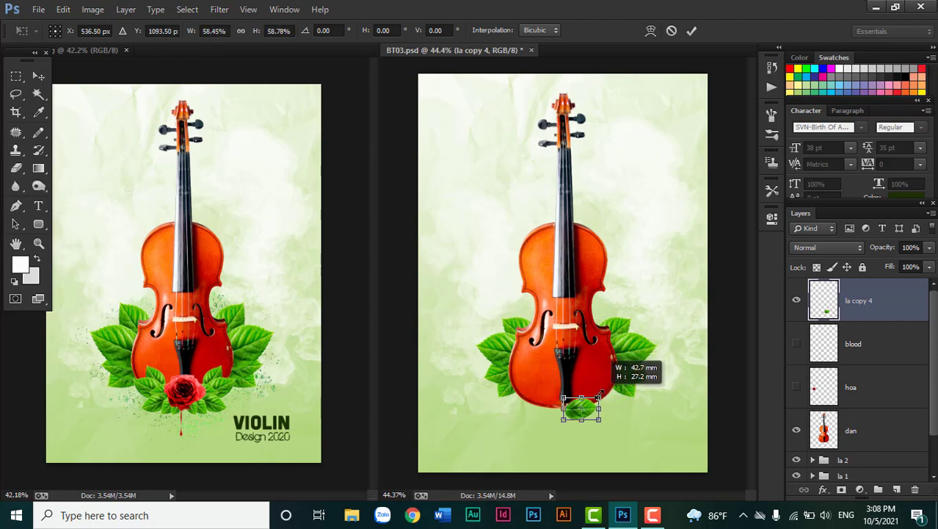
pyautogui.press('Return')
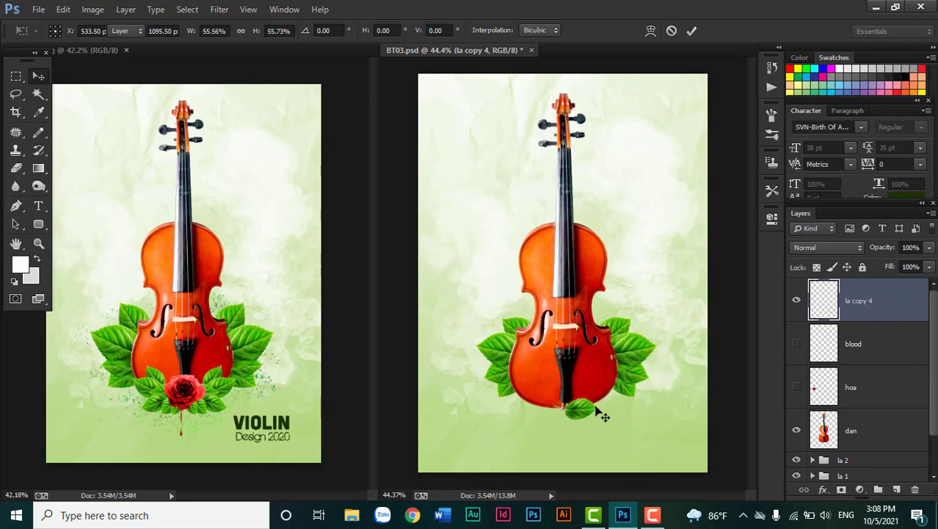
# Place the small leaf on the violin's lower body and add an enlarged copy lower down
pyautogui.scroll(3, 594, 409)
pyautogui.moveTo(599, 410)
pyautogui.mouseDown()
pyautogui.moveTo(606, 387)
pyautogui.moveTo(595, 388)
pyautogui.moveTo(630, 372)
pyautogui.moveTo(607, 379)
pyautogui.moveTo(609, 368)
pyautogui.mouseUp()
pyautogui.hotkey('ctrl', 't')
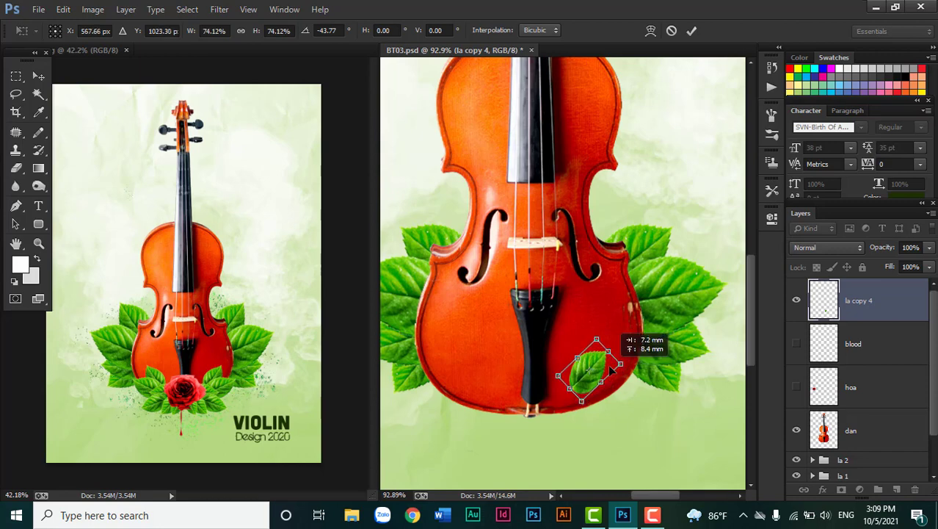
pyautogui.press('Return')
pyautogui.hotkey('ctrl', 'j')
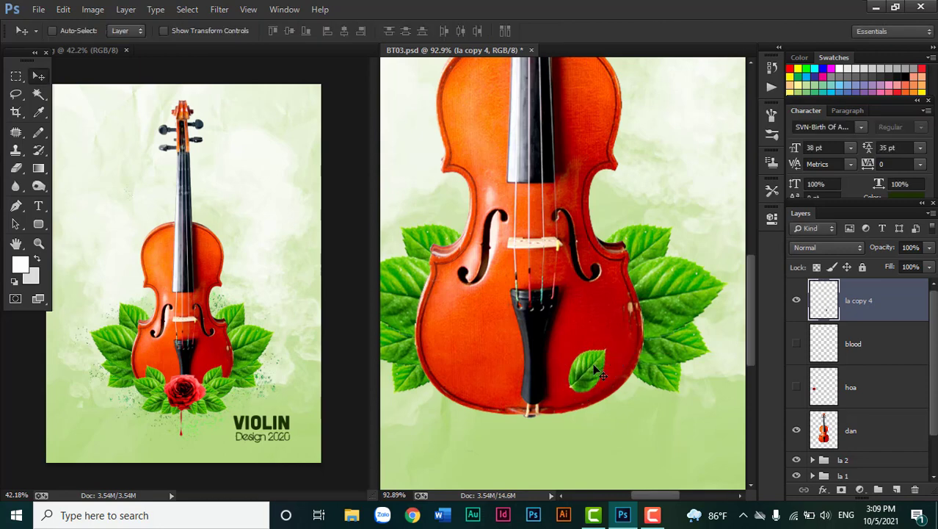
pyautogui.moveTo(609, 369)
pyautogui.mouseDown()
pyautogui.moveTo(614, 398)
pyautogui.moveTo(636, 423)
pyautogui.mouseUp()
pyautogui.hotkey('ctrl', 't')
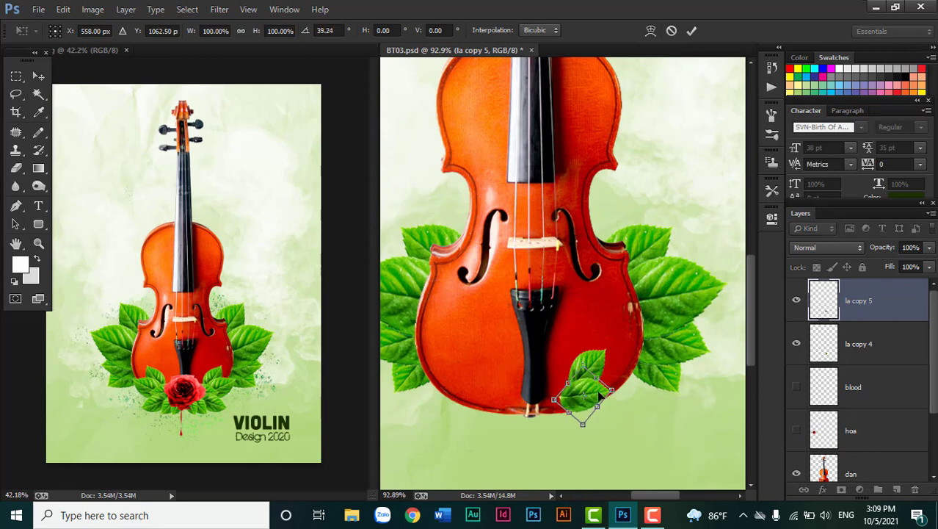
pyautogui.moveTo(612, 389); pyautogui.dragTo(644, 382)
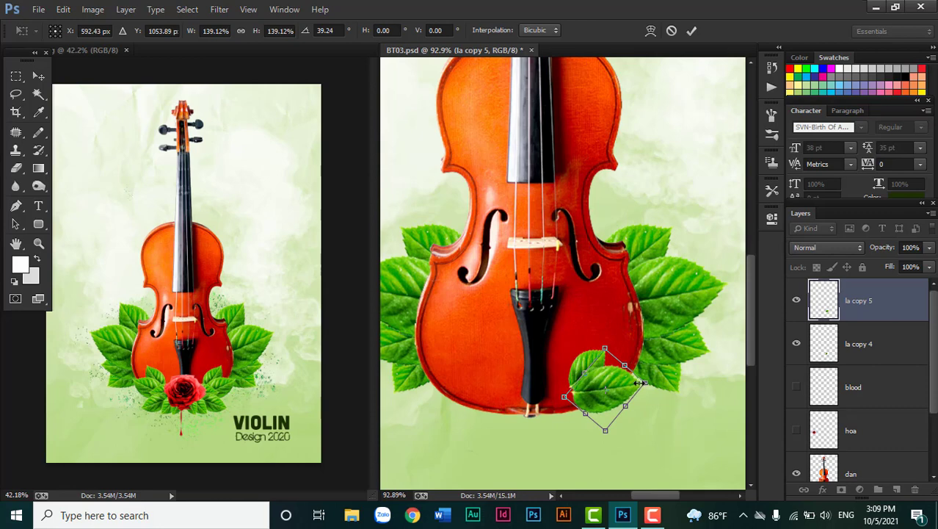
pyautogui.press('Return')
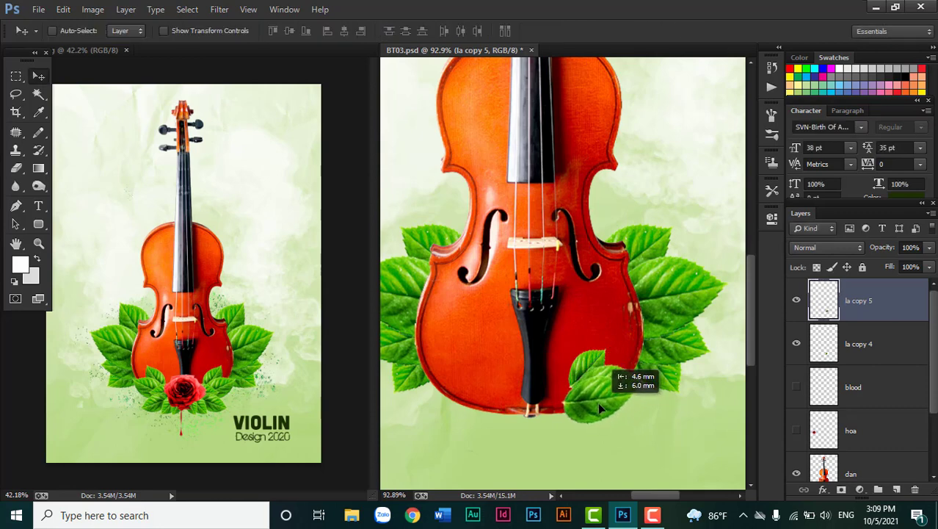
# Add two more leaf copies below, each rotated and slightly shrunk
pyautogui.moveTo(609, 395); pyautogui.dragTo(587, 420)
pyautogui.hotkey('ctrl', 't')
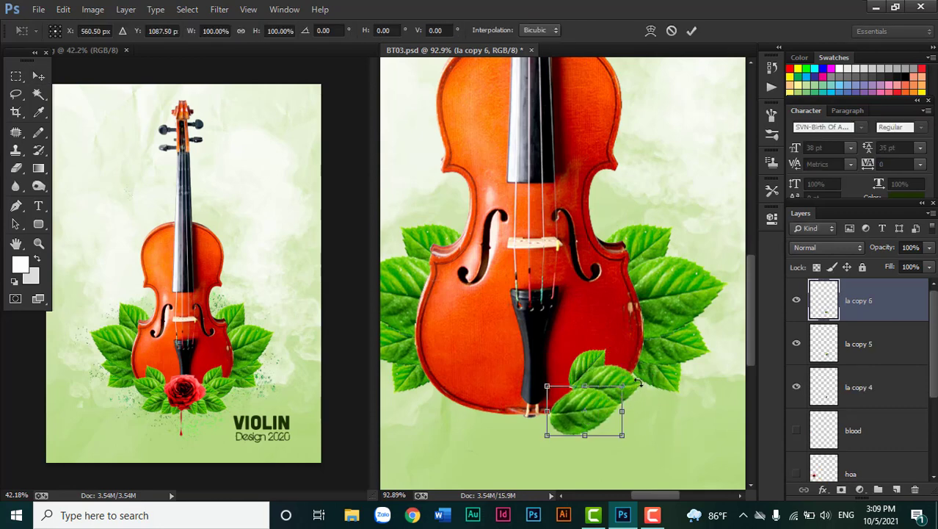
pyautogui.moveTo(639, 381)
pyautogui.mouseDown()
pyautogui.moveTo(633, 397)
pyautogui.moveTo(591, 405)
pyautogui.mouseUp()
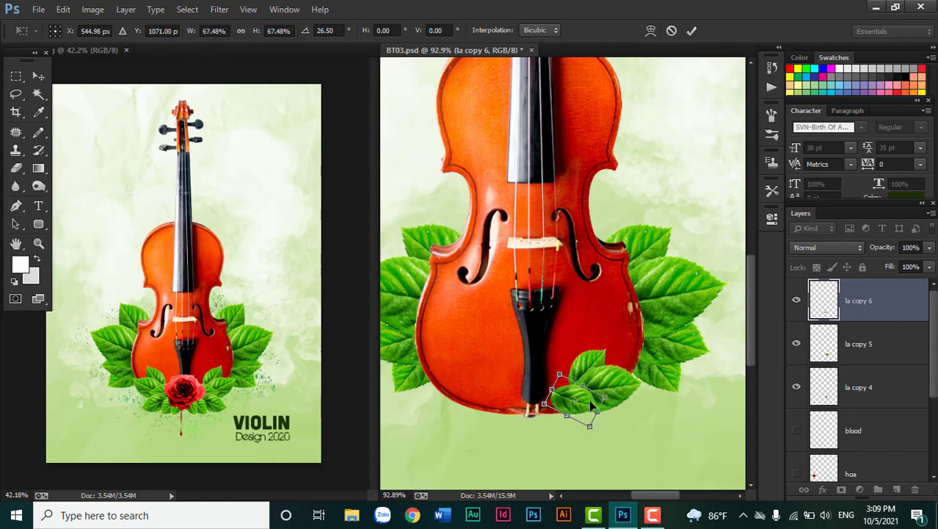
pyautogui.press('Return')
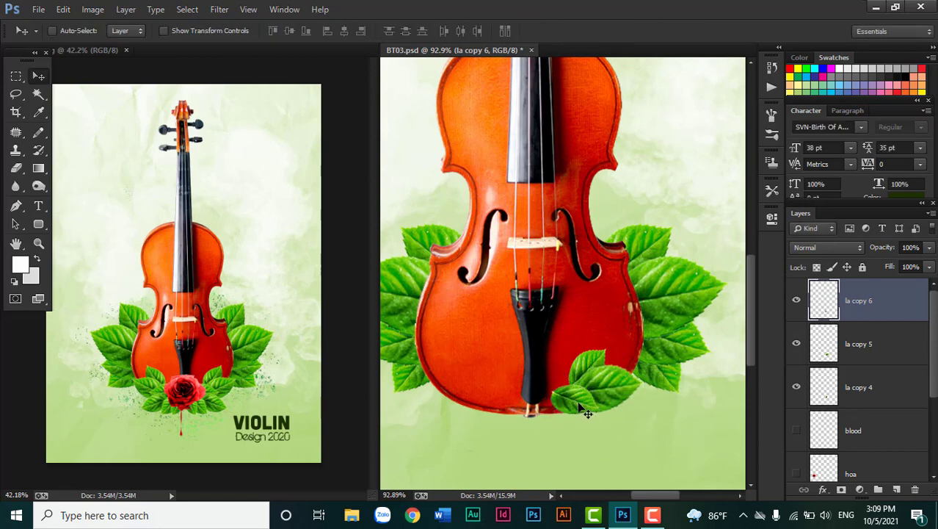
pyautogui.moveTo(585, 413)
pyautogui.mouseDown()
pyautogui.moveTo(592, 439)
pyautogui.moveTo(646, 448)
pyautogui.moveTo(626, 460)
pyautogui.mouseUp()
pyautogui.hotkey('ctrl', 't')
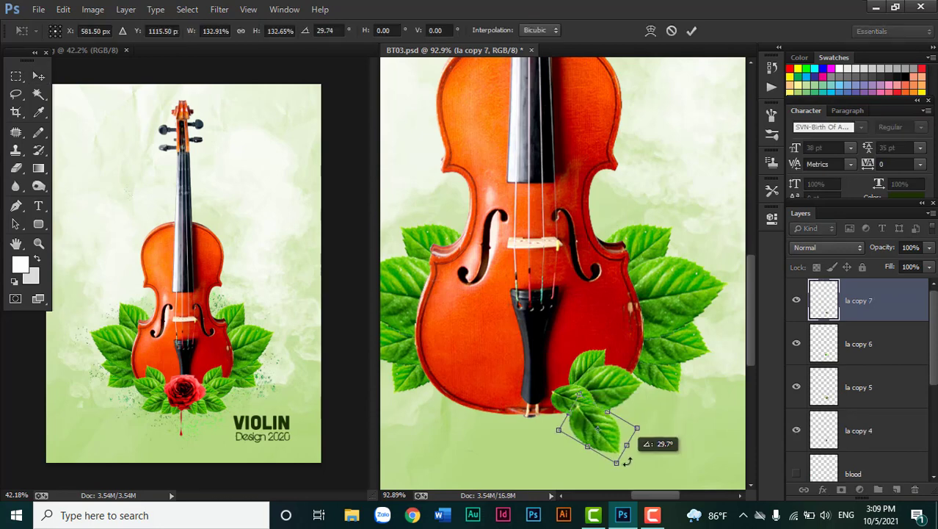
pyautogui.moveTo(636, 429); pyautogui.dragTo(602, 427)
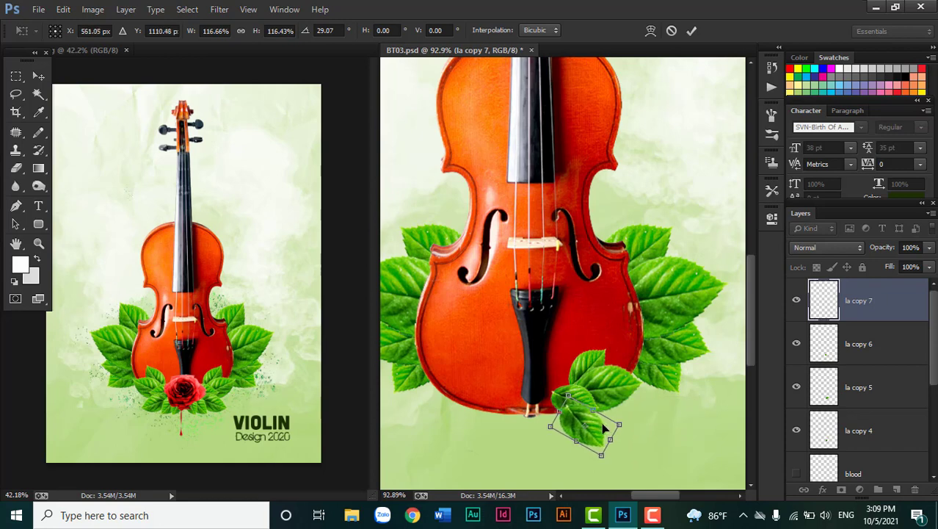
pyautogui.press('Return')
# Shift the last small leaf and shrink and tilt it further
pyautogui.moveTo(601, 421)
pyautogui.mouseDown()
pyautogui.moveTo(606, 413)
pyautogui.moveTo(574, 416)
pyautogui.mouseUp()
pyautogui.hotkey('ctrl', 't')
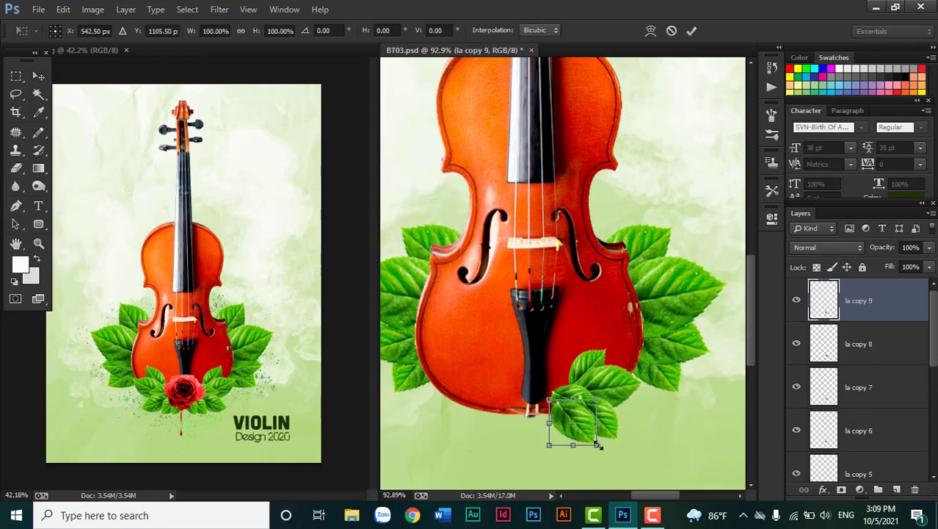
pyautogui.moveTo(596, 445); pyautogui.dragTo(584, 433)
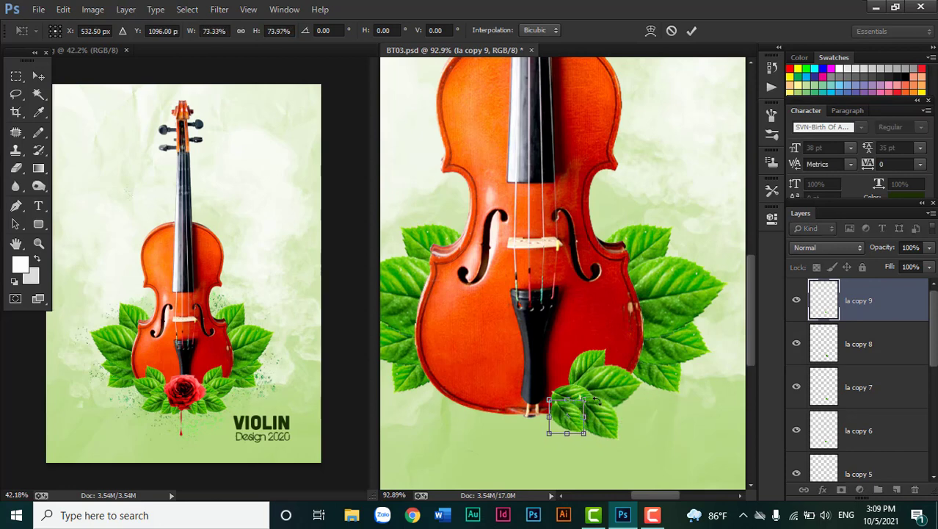
pyautogui.moveTo(596, 401)
pyautogui.mouseDown()
pyautogui.moveTo(599, 417)
pyautogui.moveTo(585, 424)
pyautogui.mouseUp()
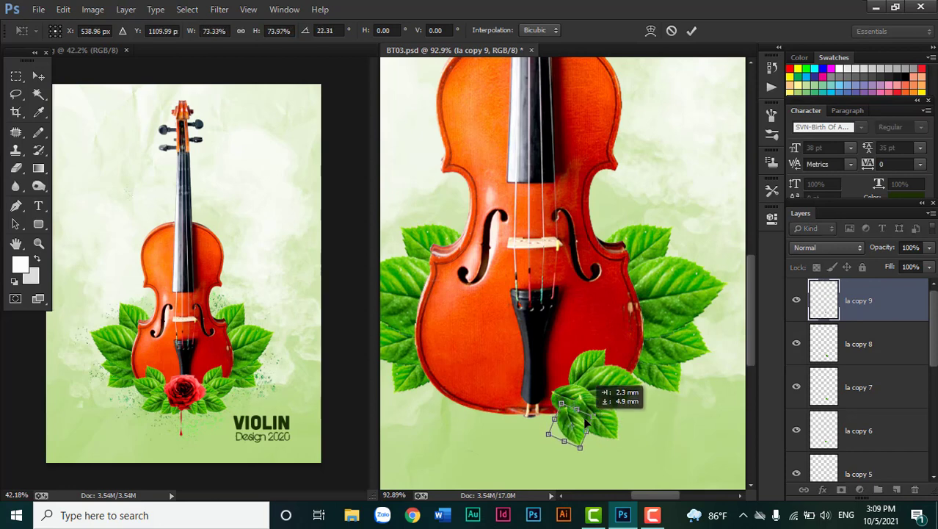
pyautogui.press('Return')
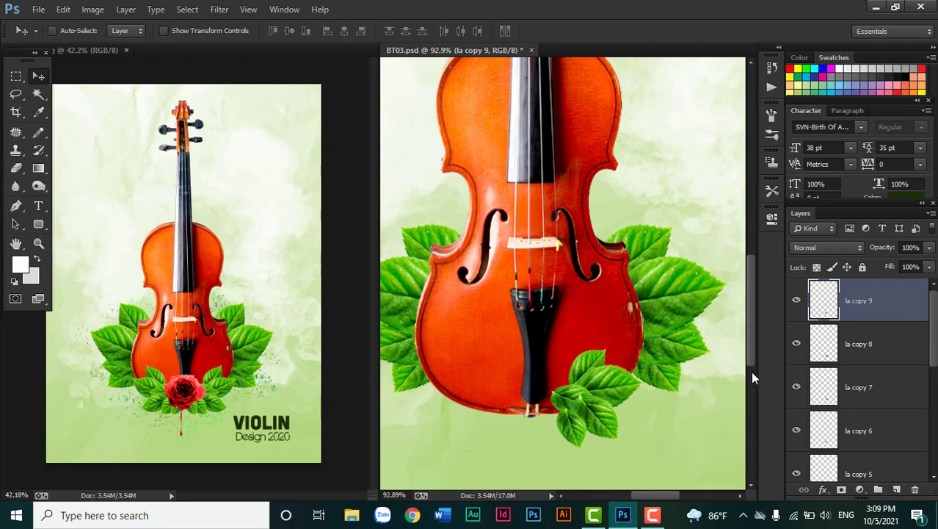
# Move la copy 6 to the top of the stack and add leaf copy la copy 10 lower right
pyautogui.click(859, 430)
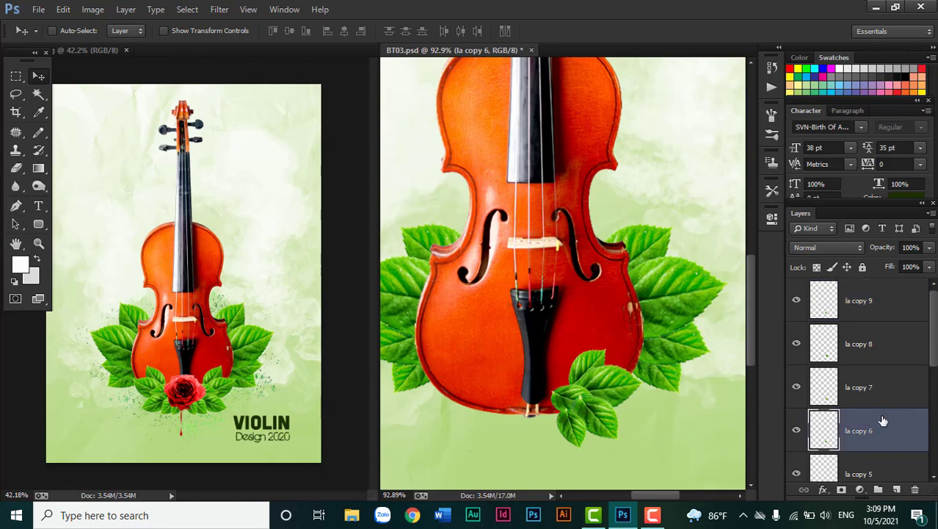
pyautogui.moveTo(884, 421); pyautogui.dragTo(876, 288)
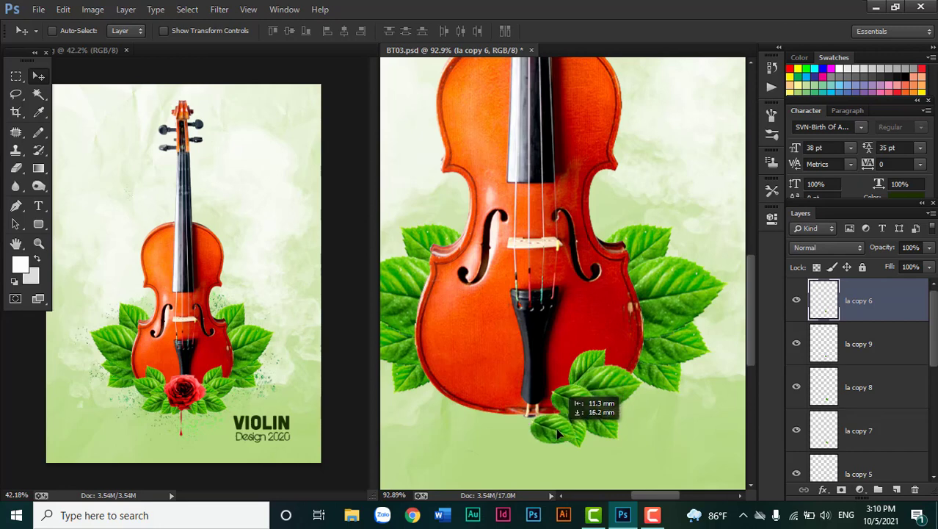
pyautogui.moveTo(577, 400)
pyautogui.mouseDown()
pyautogui.moveTo(565, 444)
pyautogui.moveTo(556, 430)
pyautogui.mouseUp()
pyautogui.hotkey('ctrl', 't')
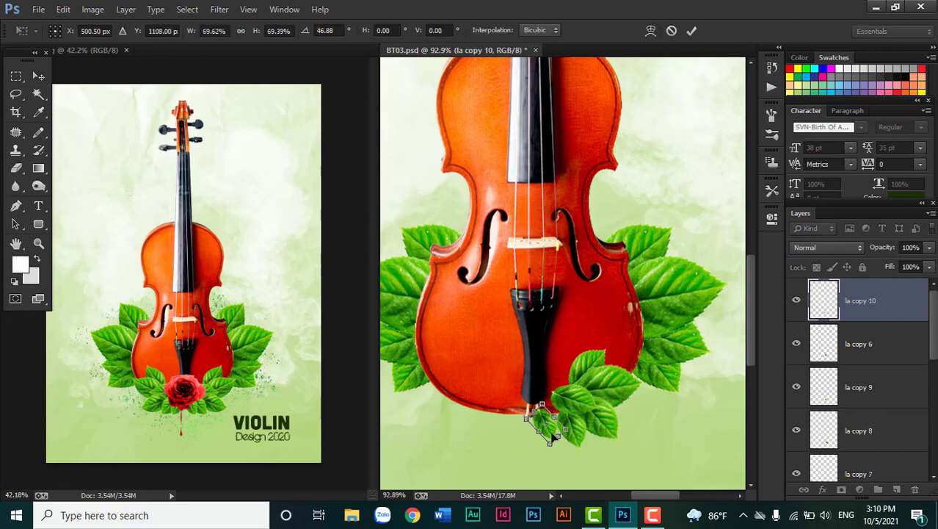
pyautogui.press('Return')
pyautogui.moveTo(552, 428)
pyautogui.mouseDown()
pyautogui.moveTo(566, 428)
pyautogui.moveTo(569, 418)
pyautogui.moveTo(583, 439)
pyautogui.moveTo(629, 457)
pyautogui.mouseUp()
# Keep la copy 9's angle and rotate la copy 8 to about -25°
pyautogui.keyDown('ctrl'); pyautogui.click(576, 440); pyautogui.keyUp('ctrl')
pyautogui.hotkey('ctrl', 't')
pyautogui.hotkey('ctrl', 'z')
pyautogui.press('Return')
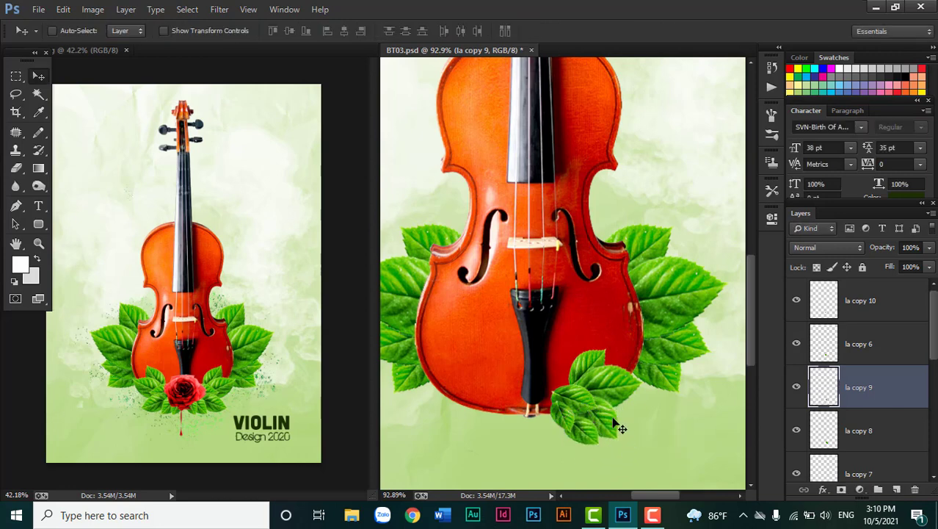
pyautogui.keyDown('ctrl'); pyautogui.click(615, 429); pyautogui.keyUp('ctrl')
pyautogui.hotkey('ctrl', 't')
pyautogui.moveTo(629, 446); pyautogui.dragTo(628, 415)
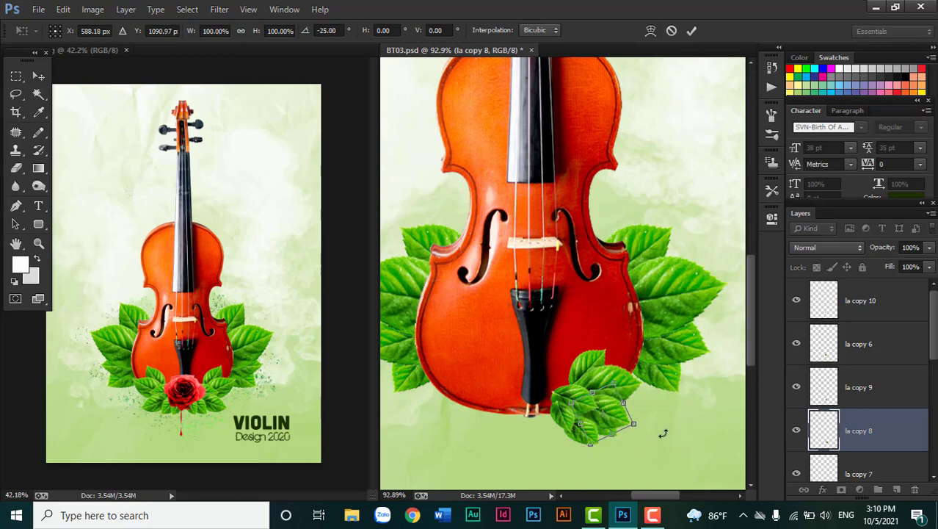
pyautogui.press('Return')
# Nudge la copy 10 down-left and tilt it about 15°
pyautogui.keyDown('ctrl'); pyautogui.click(569, 425); pyautogui.keyUp('ctrl')
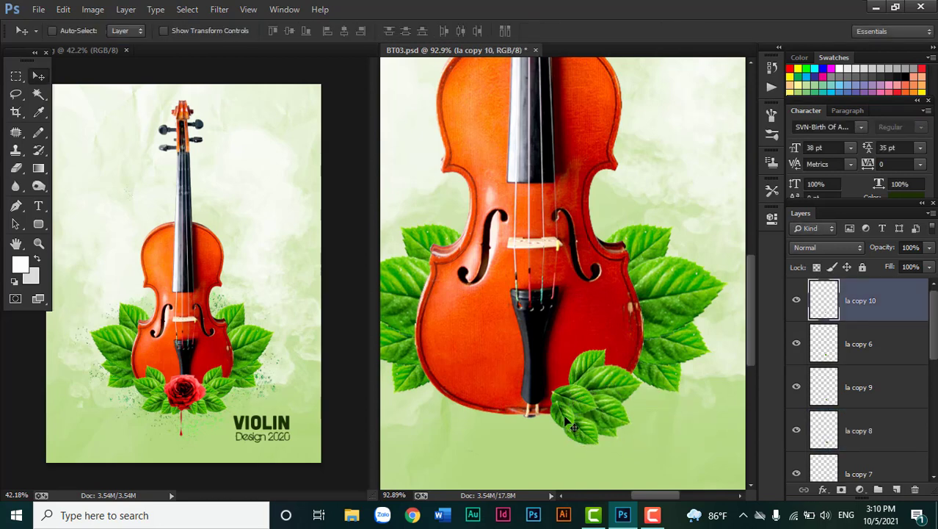
pyautogui.moveTo(569, 424); pyautogui.dragTo(580, 457)
pyautogui.hotkey('ctrl', 't')
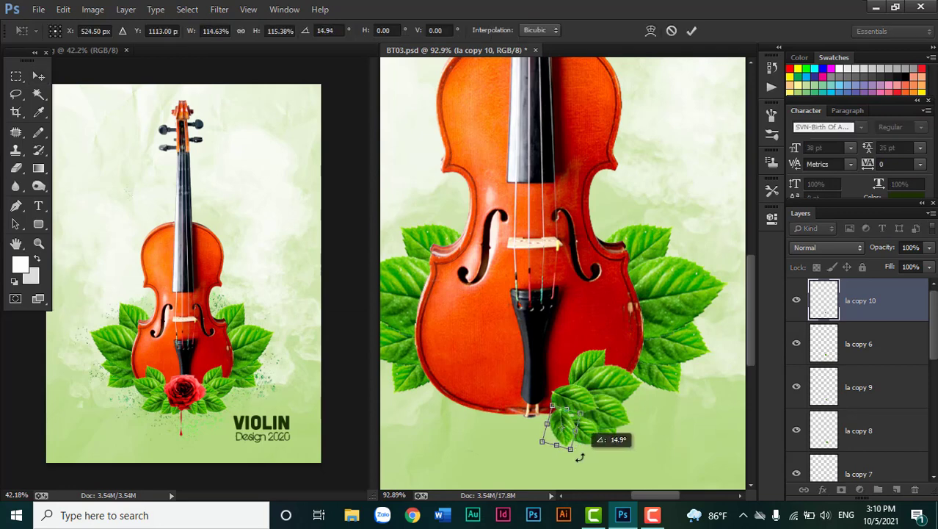
pyautogui.press('Return')
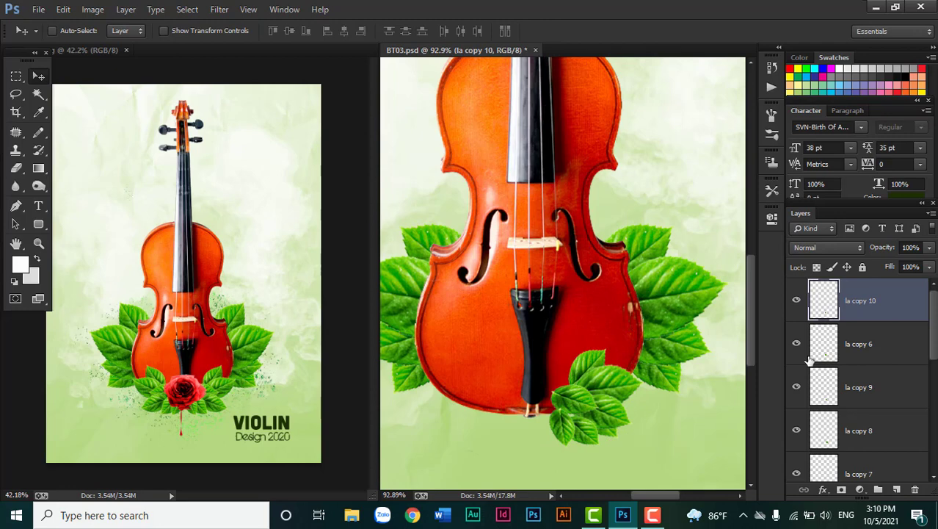
pyautogui.scroll(-2, 882, 390)
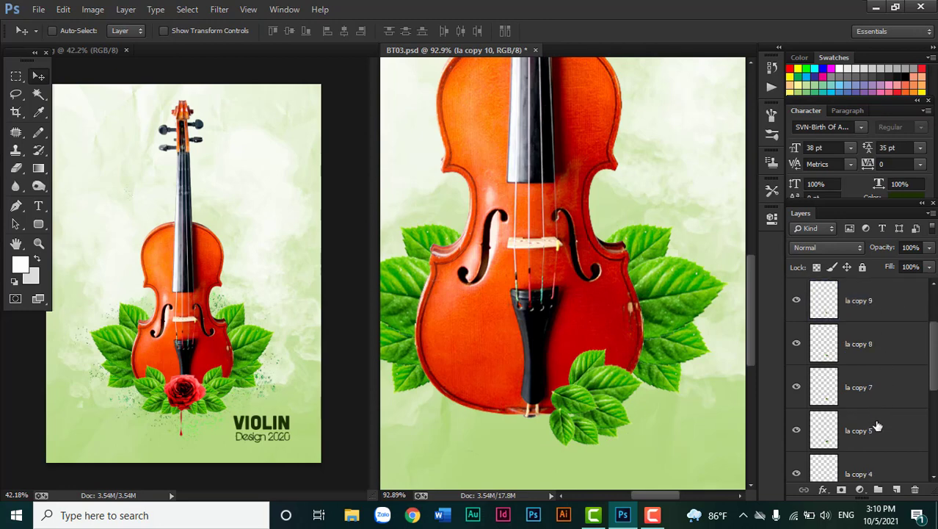
# Shift all the leaf copy layers slightly right and tilt the cluster about -6°
pyautogui.scroll(-1, 875, 407)
pyautogui.keyDown('shift'); pyautogui.click(876, 434); pyautogui.keyUp('shift')
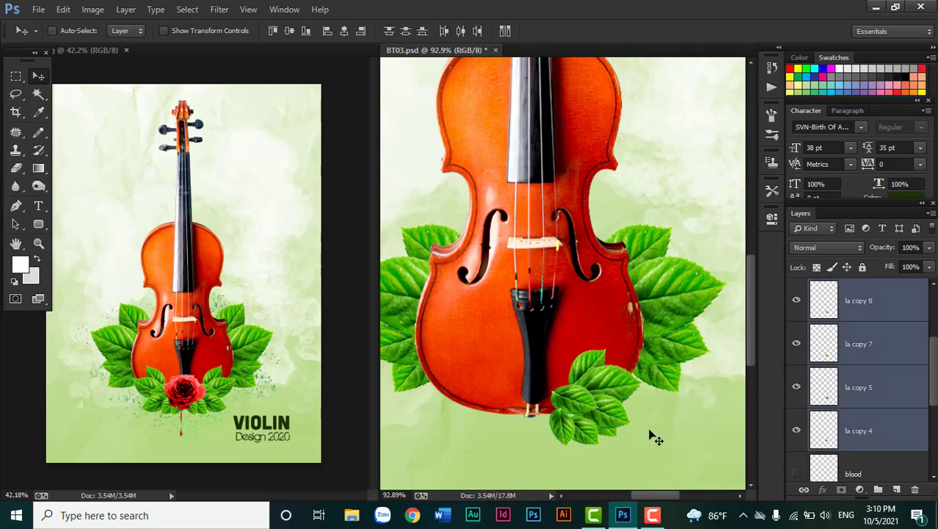
pyautogui.moveTo(615, 402); pyautogui.dragTo(624, 405)
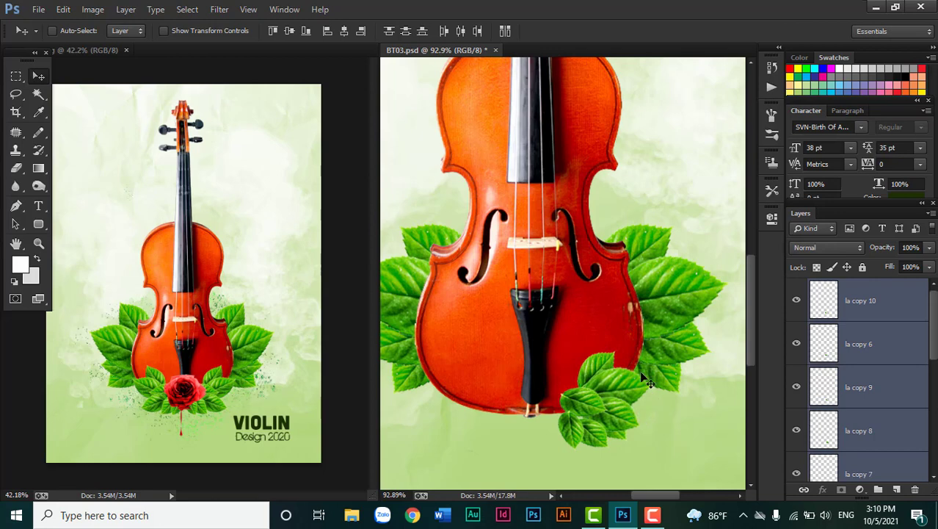
pyautogui.hotkey('ctrl', 't')
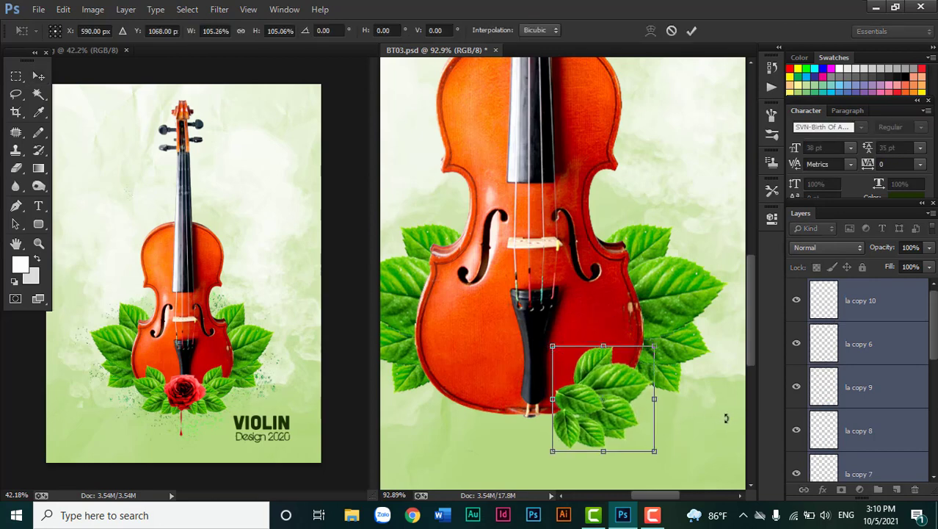
pyautogui.moveTo(730, 412)
pyautogui.mouseDown()
pyautogui.moveTo(754, 392)
pyautogui.moveTo(732, 394)
pyautogui.mouseUp()
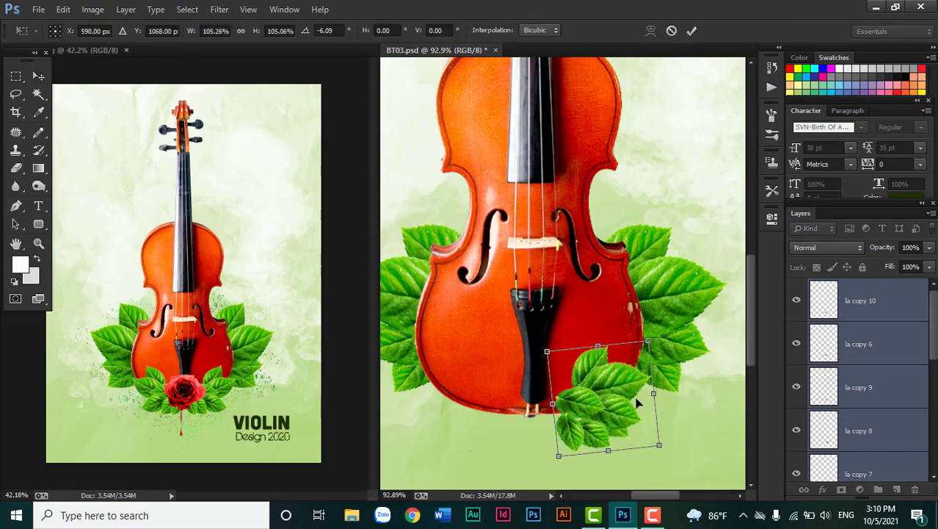
pyautogui.press('Return')
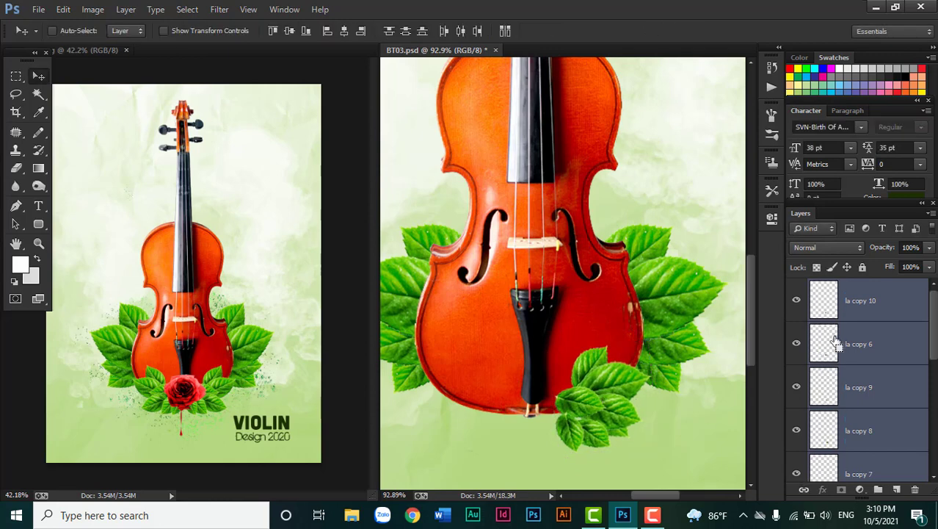
# Group the leaf copy layers into a group named la 3
pyautogui.hotkey('ctrl', 'g')
pyautogui.doubleClick(850, 288)
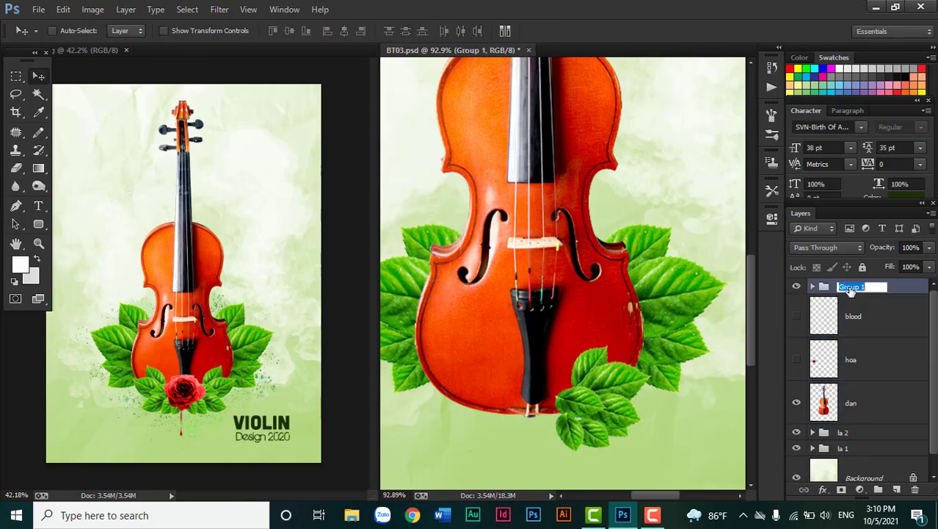
pyautogui.press('BackSpace')
pyautogui.write('la 3')
pyautogui.press('Return')
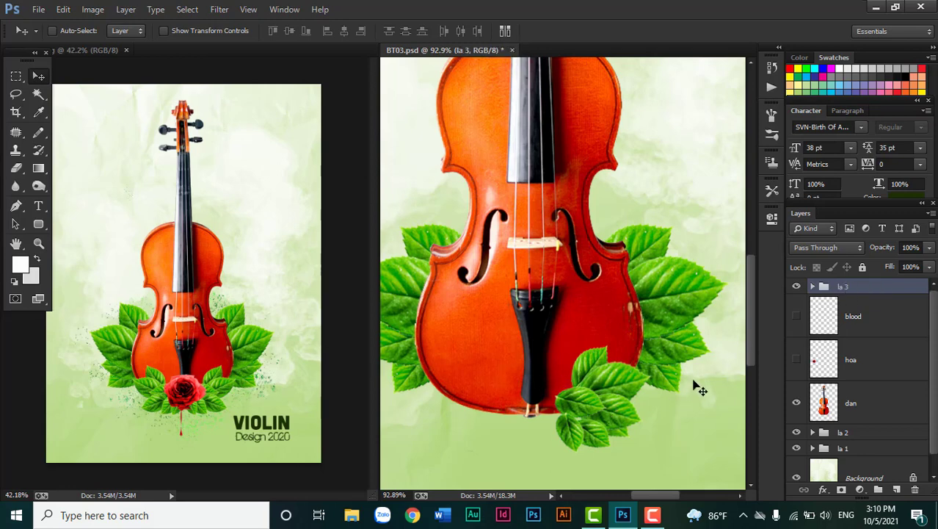
# Duplicate la 3 as la 4, moved left and flipped horizontally
pyautogui.hotkey('ctrl', 'j')
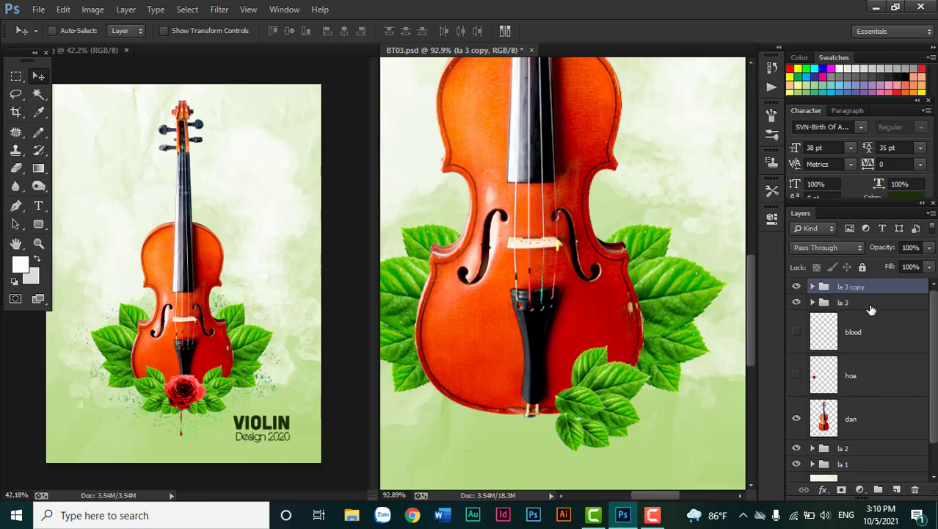
pyautogui.doubleClick(856, 287)
pyautogui.write('la 4')
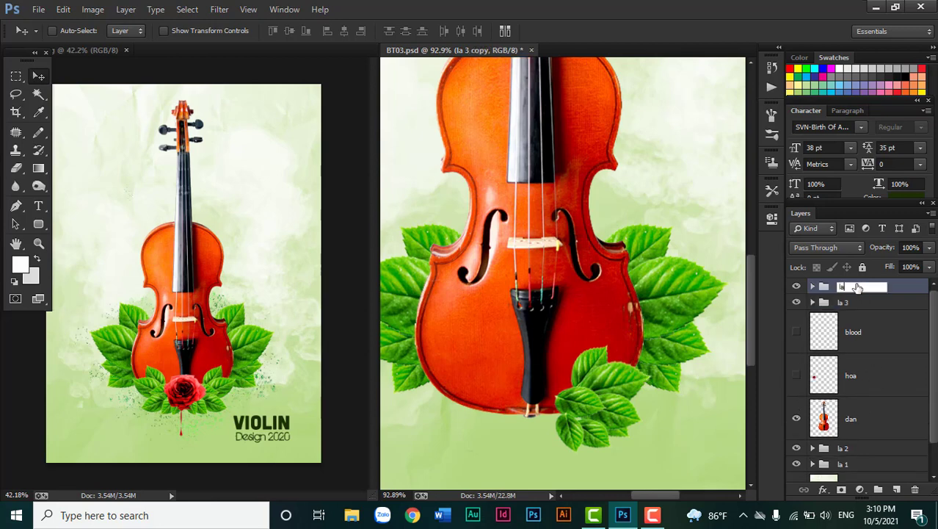
pyautogui.press('Return')
pyautogui.hotkey('ctrl', 't')
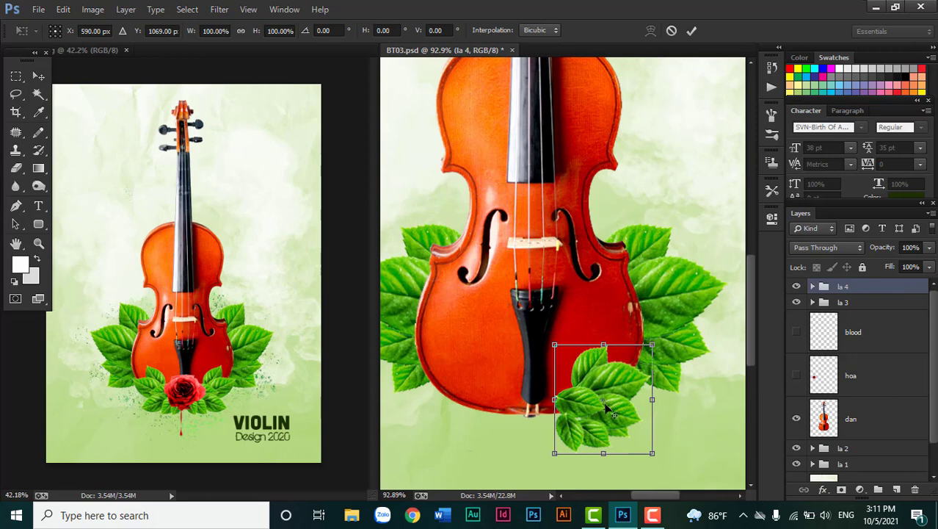
pyautogui.moveTo(605, 406); pyautogui.dragTo(534, 399)
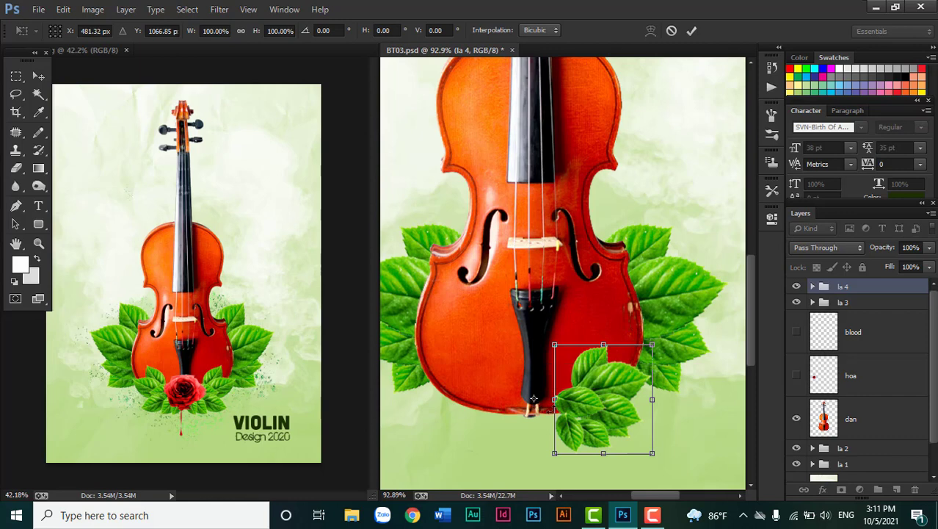
pyautogui.rightClick(593, 423)
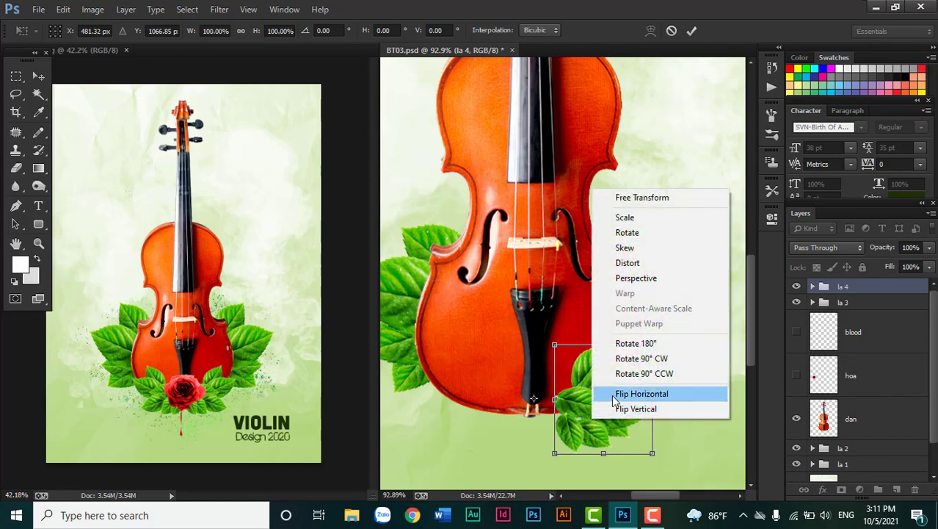
pyautogui.click(615, 397)
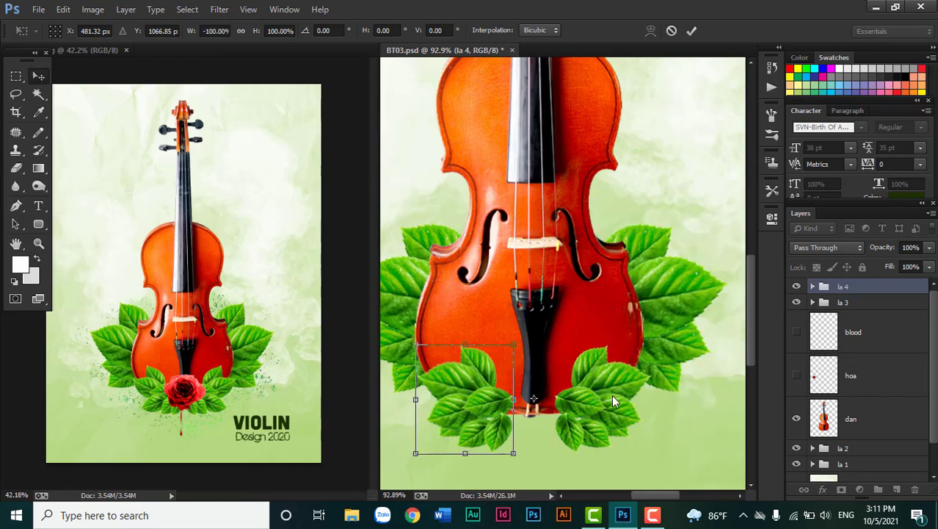
pyautogui.press('Return')
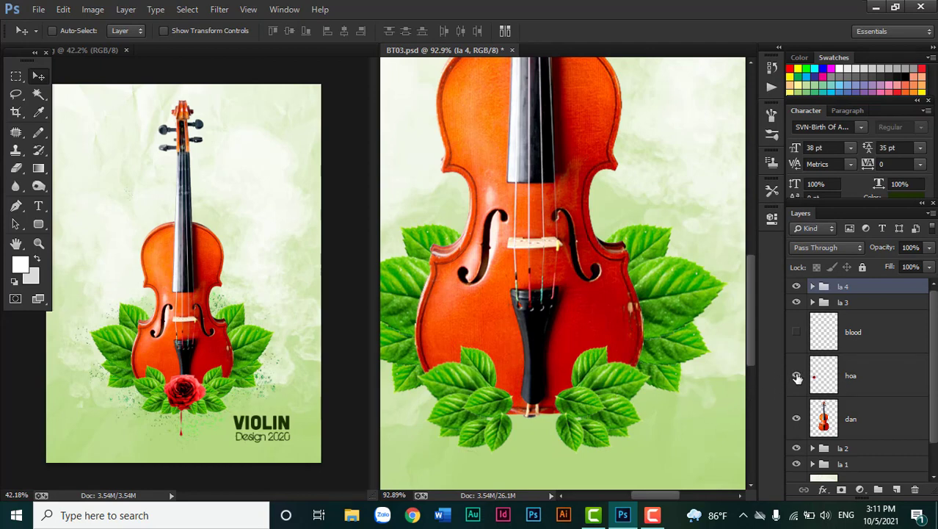
# Make the rose layer hoa visible, undoing an accidental leaf move
pyautogui.click(797, 376)
pyautogui.scroll(-1, 845, 367)
pyautogui.scroll(-3, 565, 294)
pyautogui.moveTo(547, 318); pyautogui.dragTo(639, 367)
pyautogui.hotkey('ctrl', 'z')
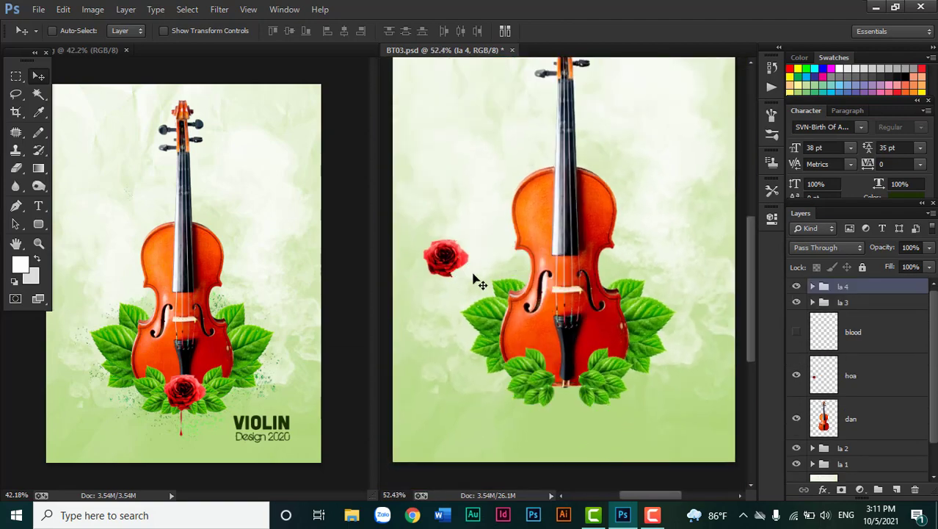
# Place the rose on the leaves at the violin's base, brought to the front and fine-tuned
pyautogui.keyDown('ctrl'); pyautogui.click(449, 258); pyautogui.keyUp('ctrl')
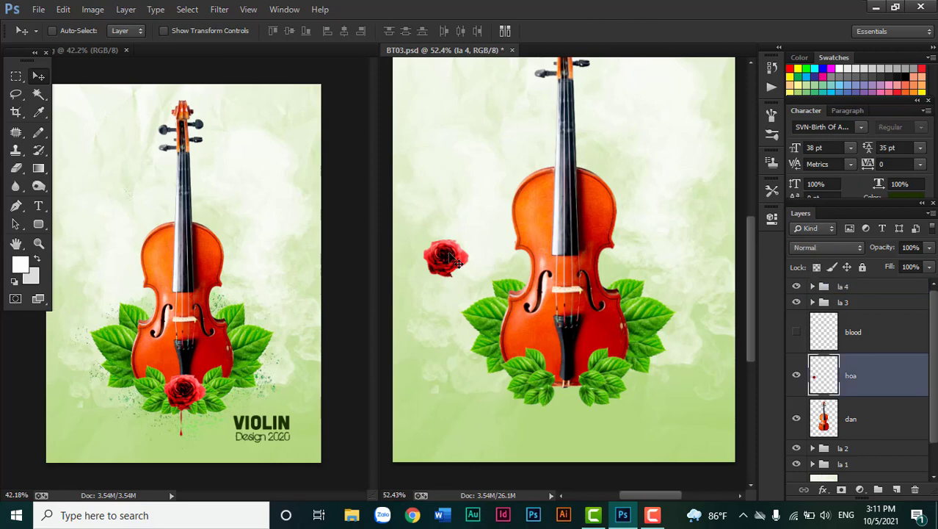
pyautogui.moveTo(449, 259)
pyautogui.mouseDown()
pyautogui.moveTo(569, 408)
pyautogui.moveTo(570, 380)
pyautogui.mouseUp()
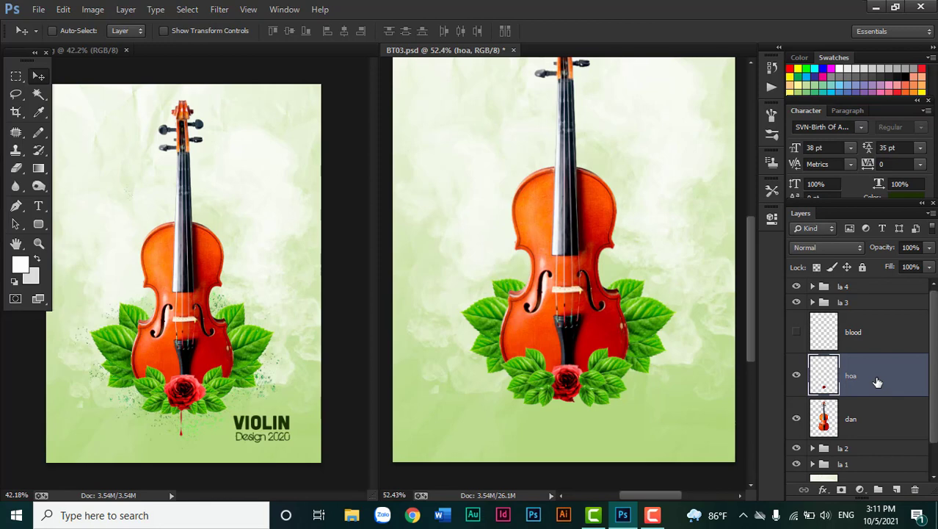
pyautogui.hotkey('ctrl', 'shift', ']')
pyautogui.scroll(4, 681, 384)
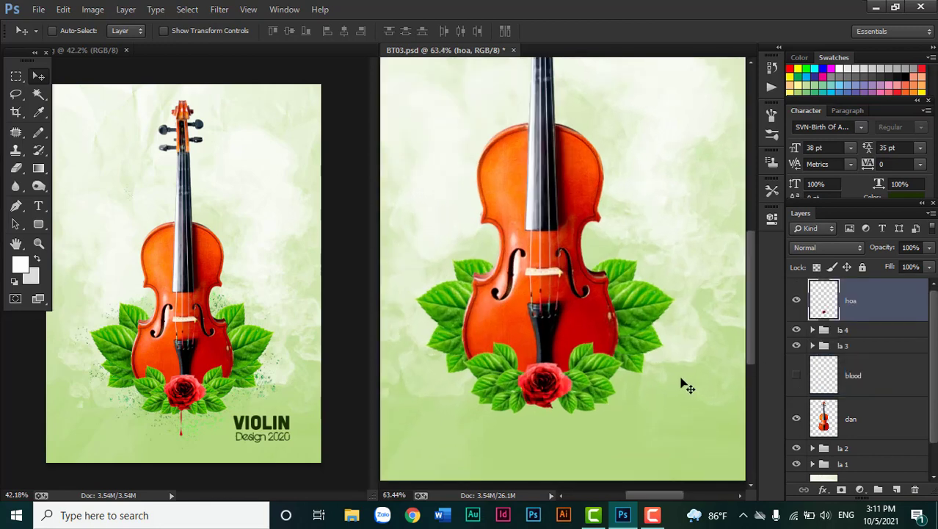
pyautogui.scroll(2, 580, 400)
pyautogui.moveTo(478, 385); pyautogui.dragTo(483, 377)
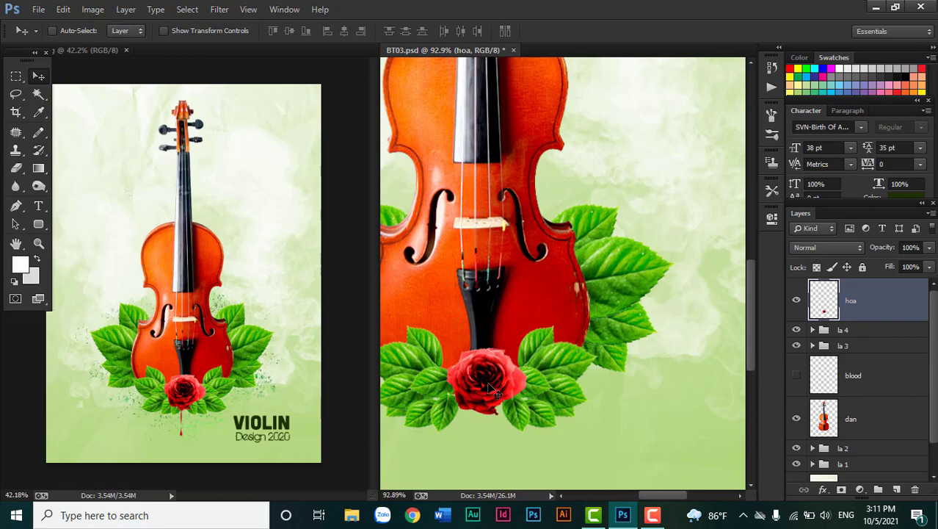
pyautogui.moveTo(479, 390); pyautogui.dragTo(477, 387)
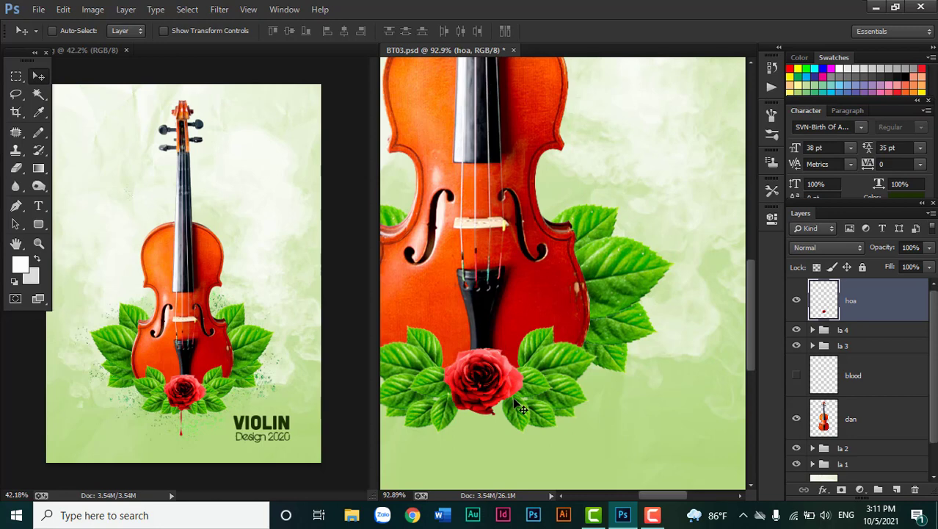
pyautogui.scroll(-2, 514, 400)
pyautogui.scroll(-1, 514, 400)
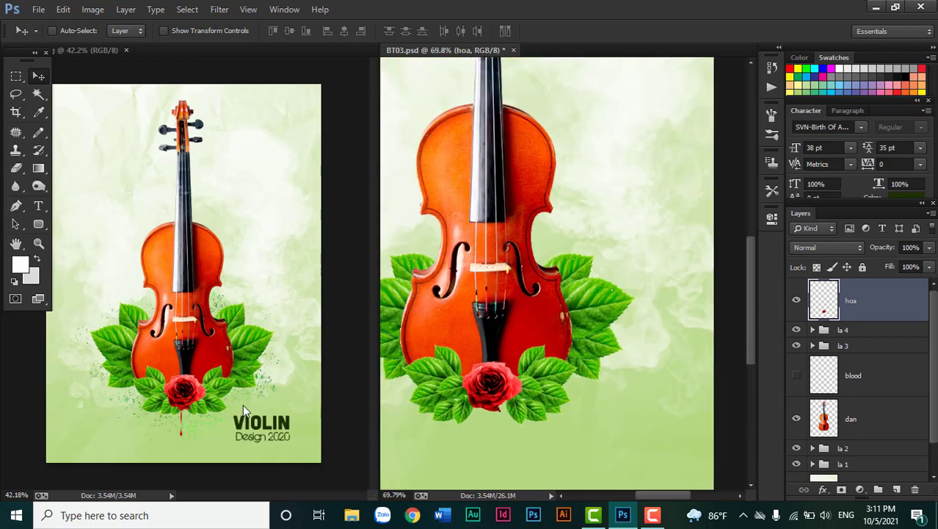
# Show the blood drip layer and drag the drip under the rose
pyautogui.click(866, 385)
pyautogui.click(796, 375)
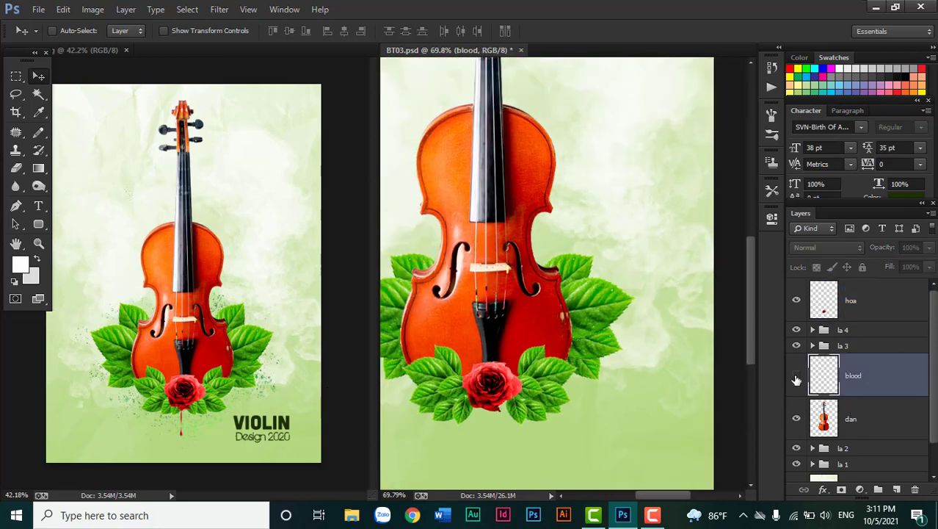
pyautogui.moveTo(869, 367); pyautogui.dragTo(876, 285)
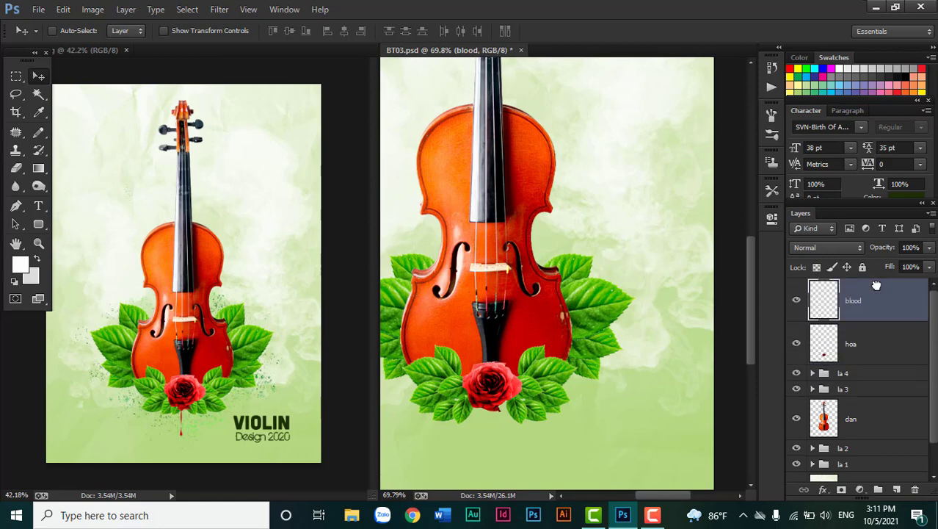
pyautogui.hotkey('ctrl', '0')
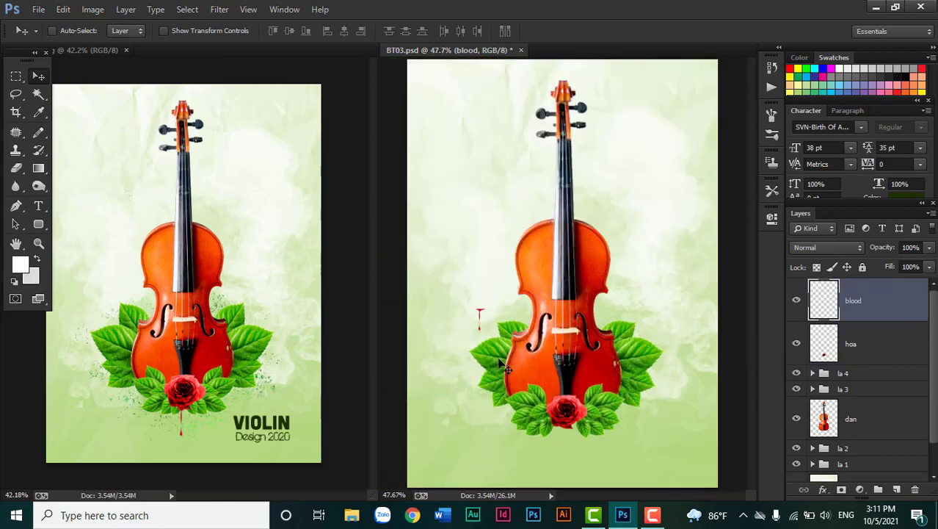
pyautogui.moveTo(478, 318); pyautogui.dragTo(565, 441)
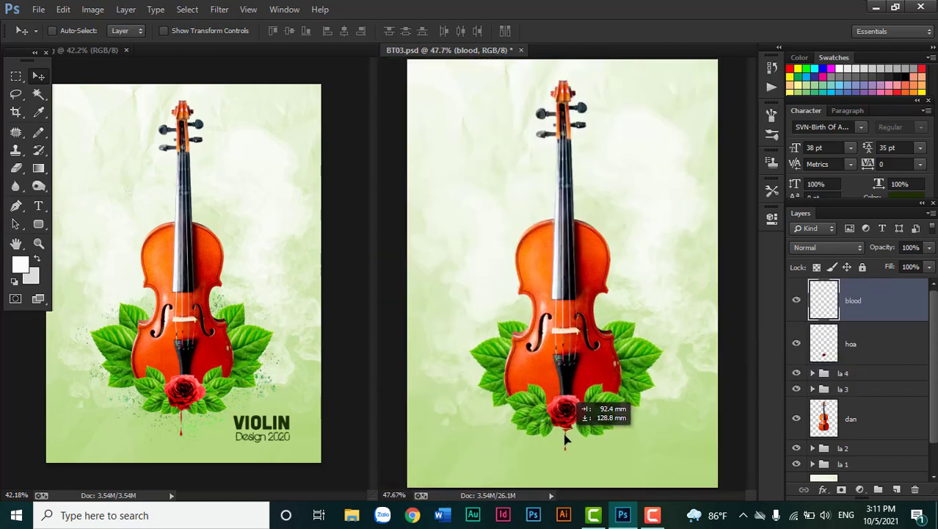
# Fine-tune the drip beneath the rose's base and restack the blood layer below hoa
pyautogui.scroll(5, 612, 443)
pyautogui.moveTo(512, 422); pyautogui.dragTo(566, 361)
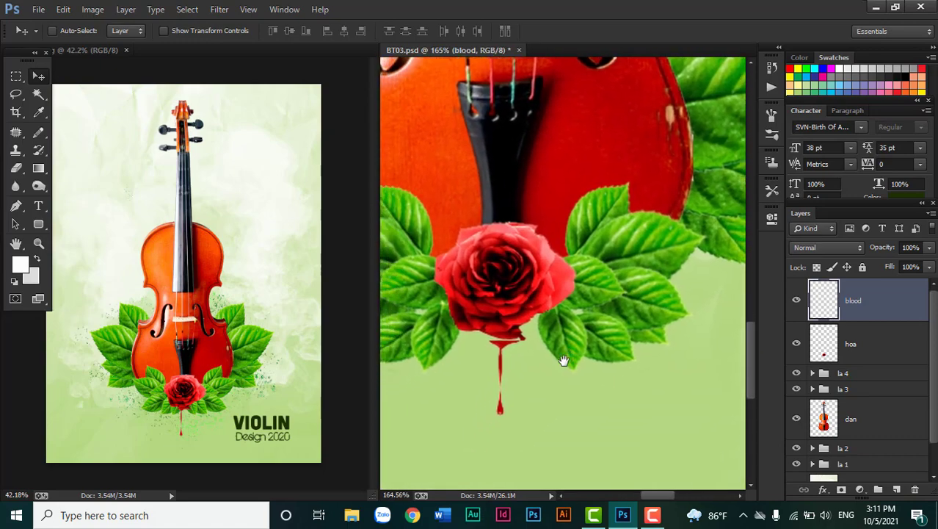
pyautogui.moveTo(518, 387); pyautogui.dragTo(506, 375)
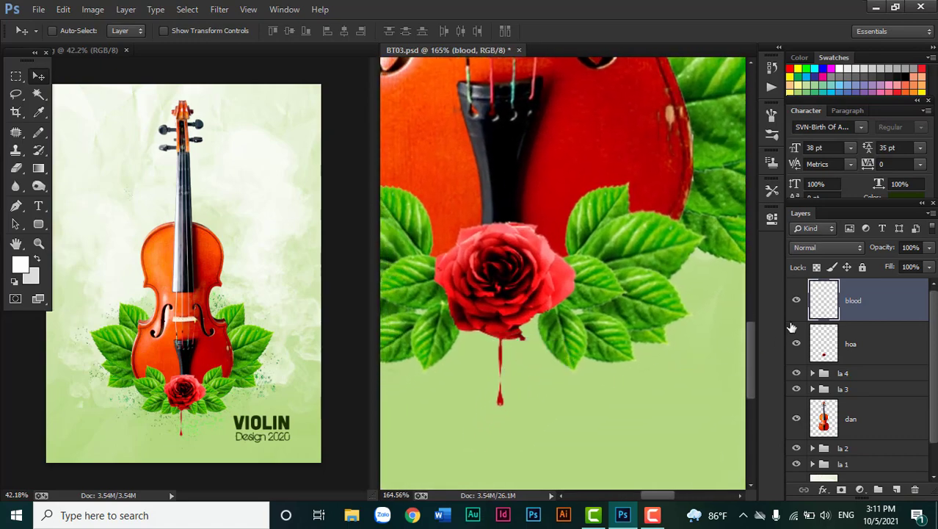
pyautogui.moveTo(880, 309); pyautogui.dragTo(881, 362)
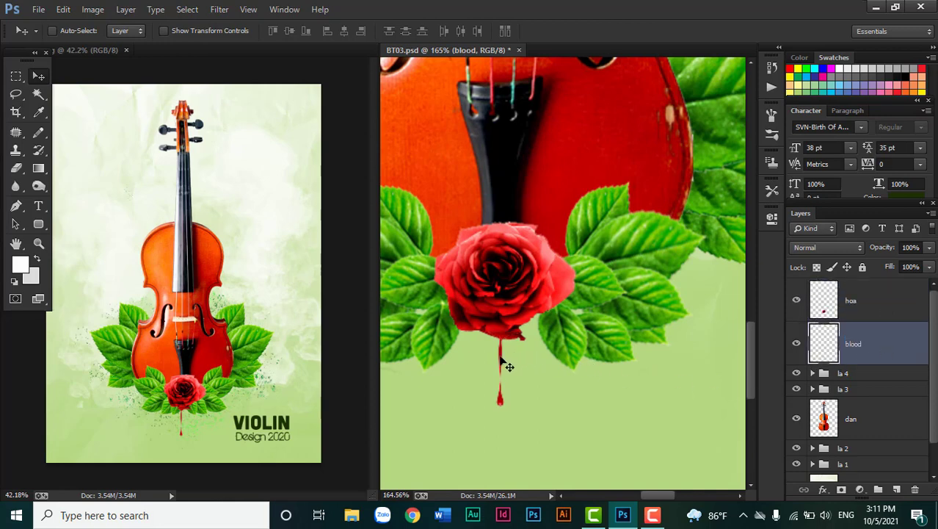
pyautogui.moveTo(501, 359); pyautogui.dragTo(495, 356)
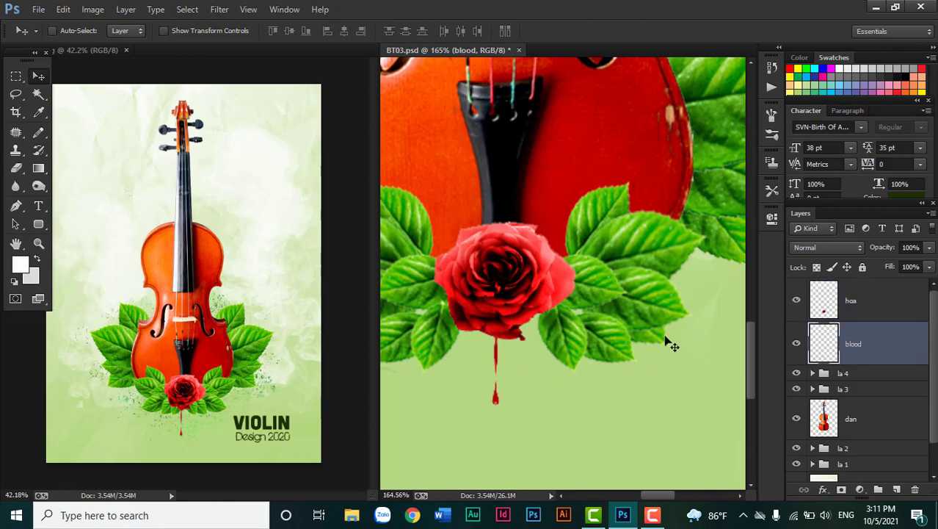
pyautogui.click(880, 315)
# Scale the rose to about 112% and rotate it about 9°
pyautogui.hotkey('ctrl', 't')
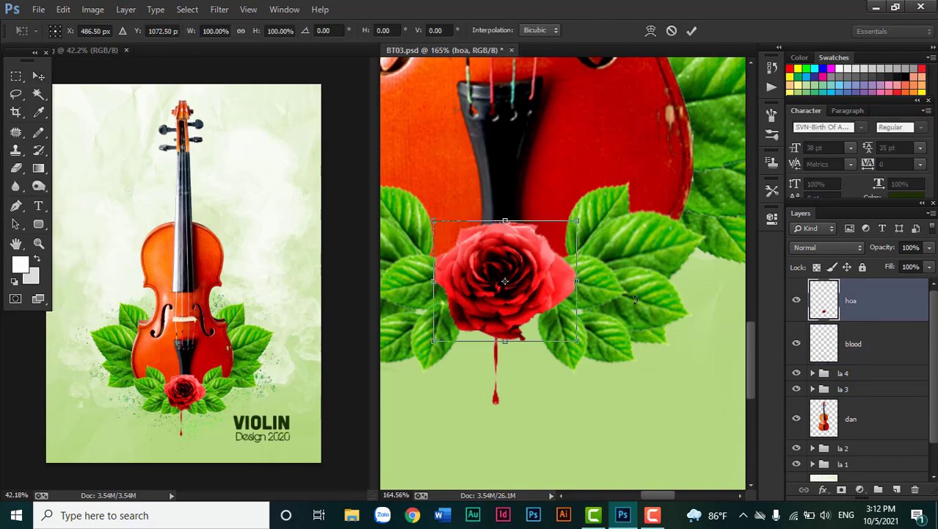
pyautogui.moveTo(577, 222)
pyautogui.mouseDown()
pyautogui.moveTo(587, 215)
pyautogui.moveTo(601, 231)
pyautogui.moveTo(591, 232)
pyautogui.mouseUp()
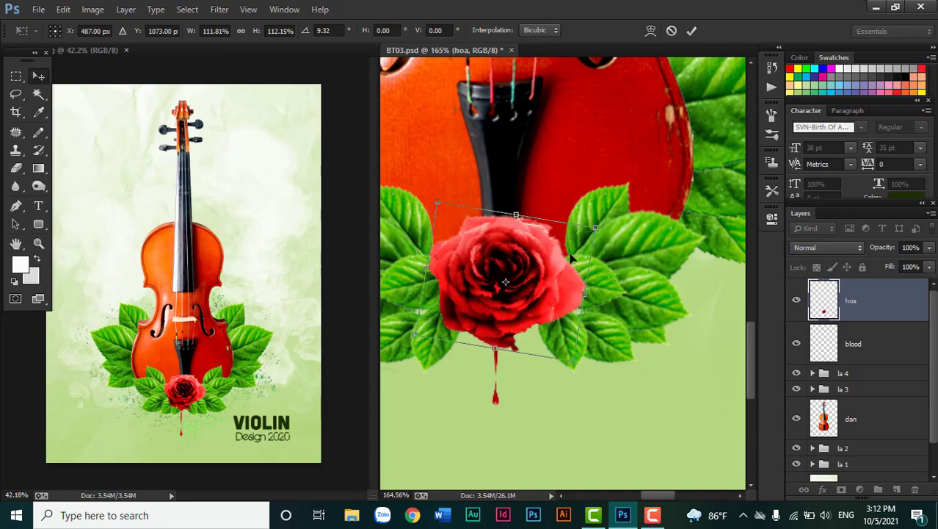
pyautogui.press('Return')
# Shift the blood drip right so it hangs beneath the transformed rose
pyautogui.moveTo(495, 401)
pyautogui.mouseDown()
pyautogui.moveTo(513, 417)
pyautogui.moveTo(510, 399)
pyautogui.mouseUp()
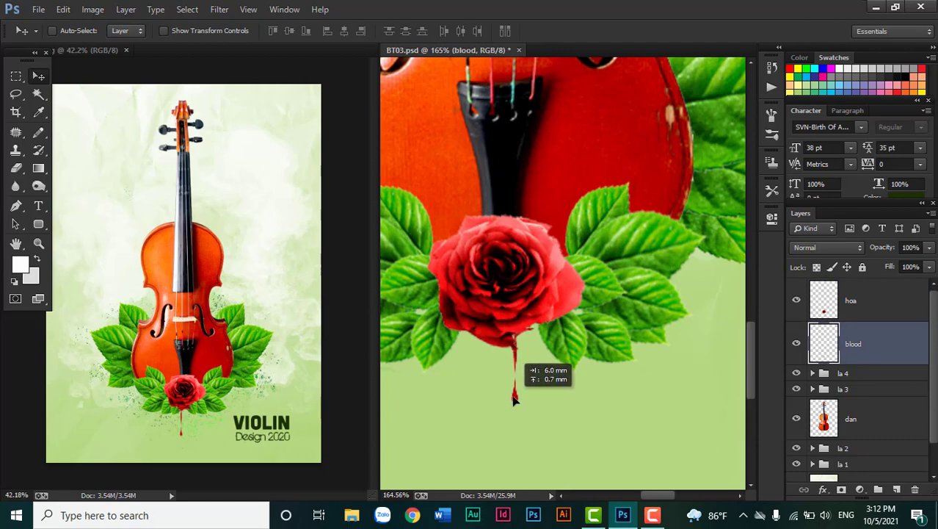
pyautogui.moveTo(510, 399); pyautogui.dragTo(513, 397)
pyautogui.scroll(-2, 552, 389)
pyautogui.scroll(-2, 552, 389)
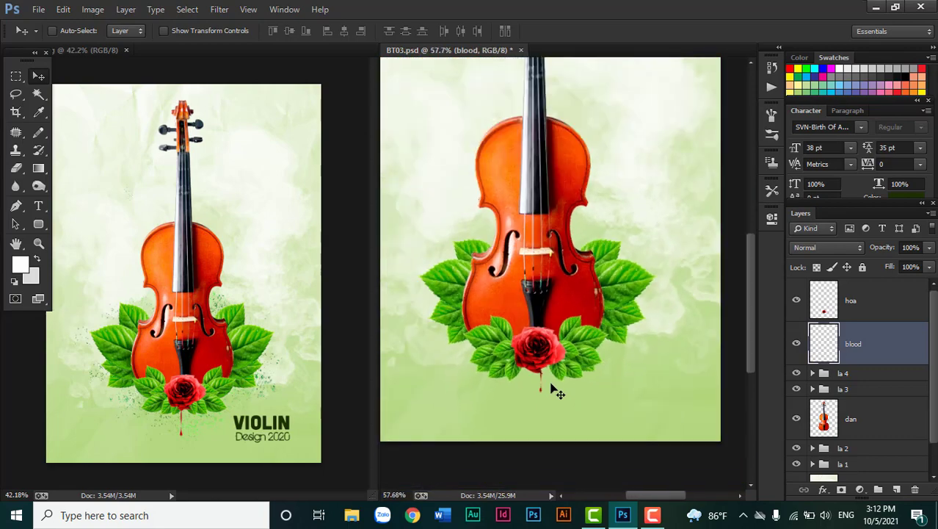
pyautogui.scroll(-1, 552, 389)
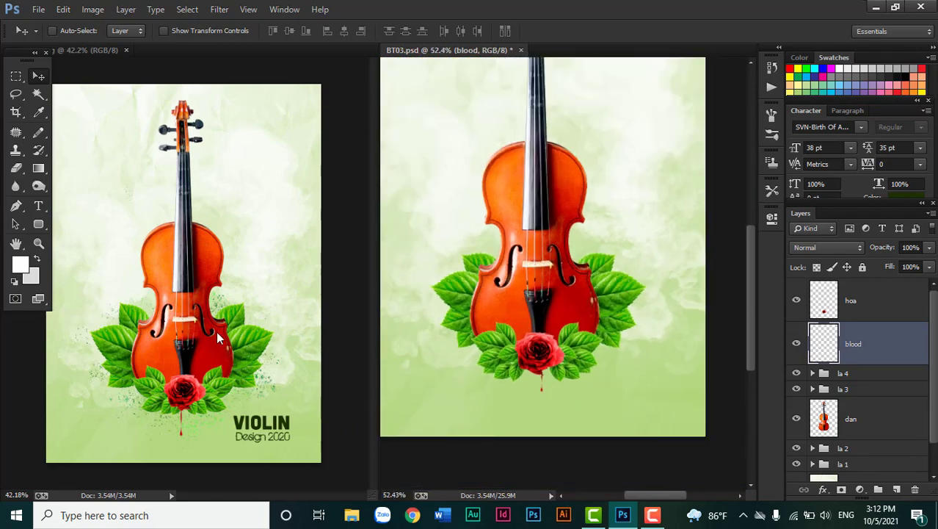
pyautogui.scroll(-1, 218, 336)
# Compare the rose and drip placement against the reference poster
pyautogui.click(209, 274)
pyautogui.scroll(3, 252, 385)
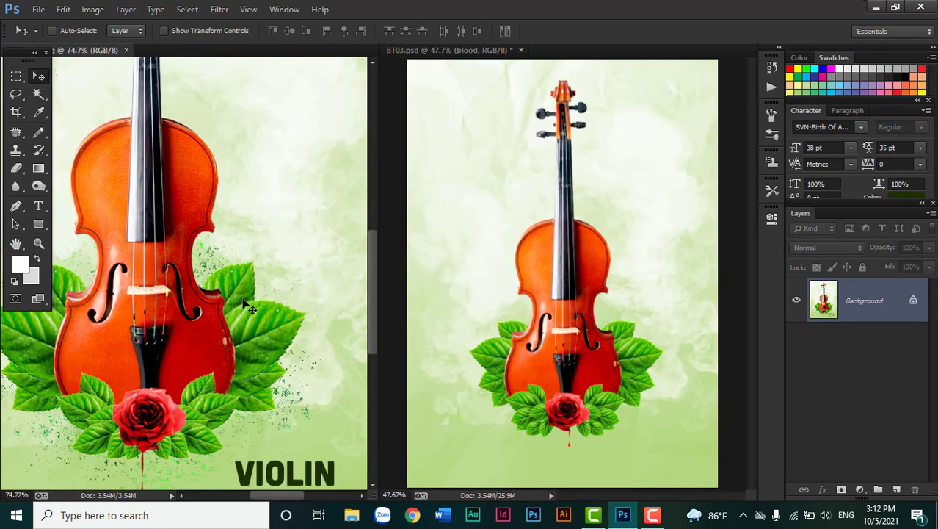
pyautogui.scroll(-3, 312, 378)
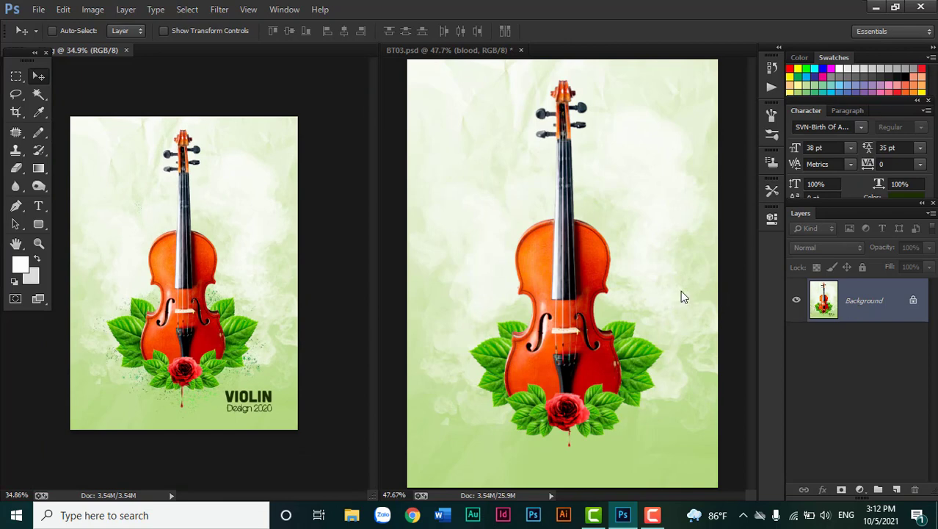
pyautogui.scroll(2, 690, 323)
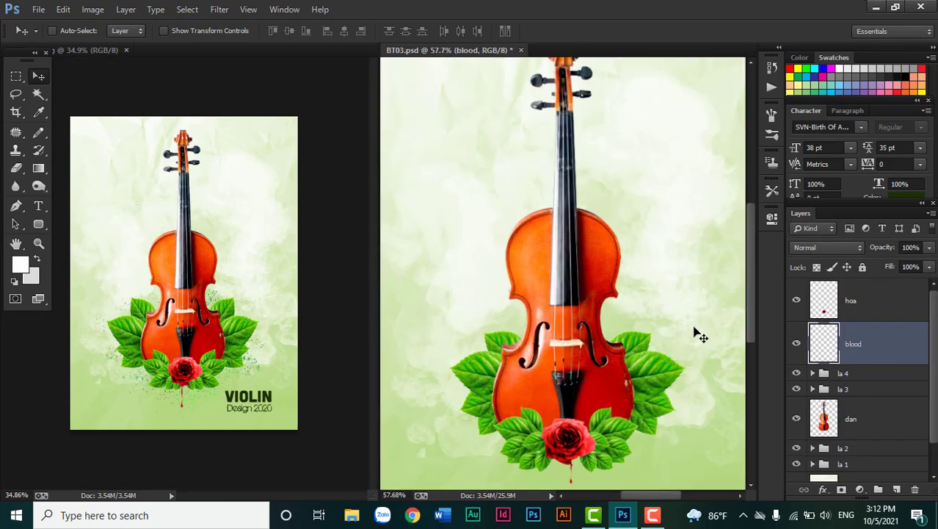
pyautogui.scroll(-2, 699, 335)
# With hoa selected, choose the Brush tool and add a new empty layer above hoa
pyautogui.click(907, 299)
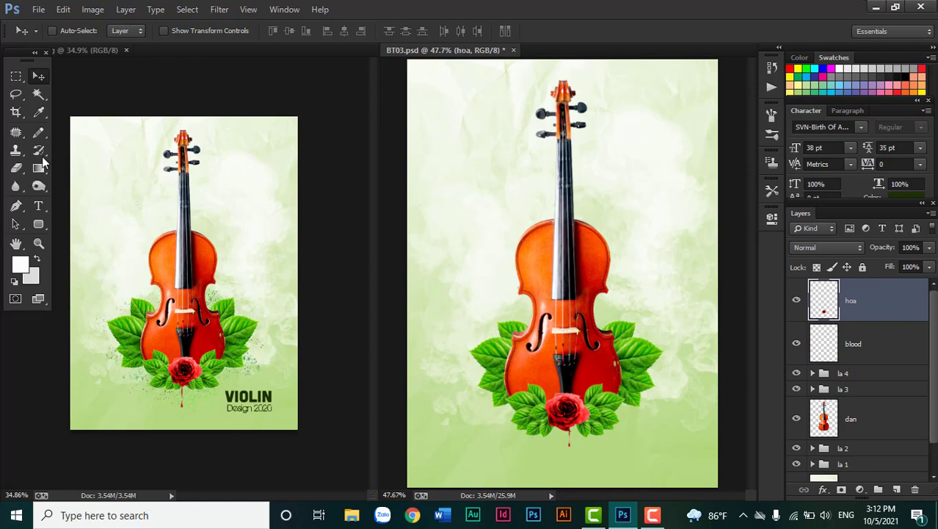
pyautogui.click(44, 154)
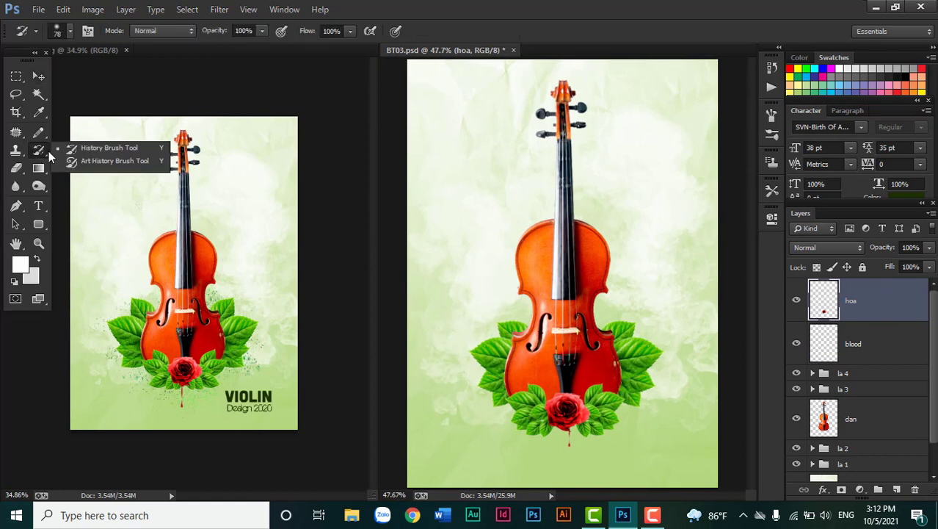
pyautogui.click(39, 111)
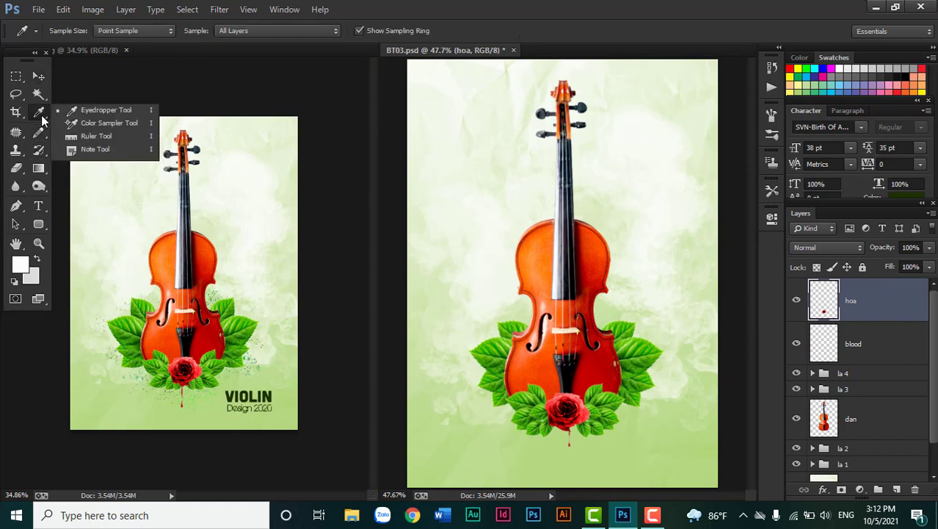
pyautogui.click(41, 138)
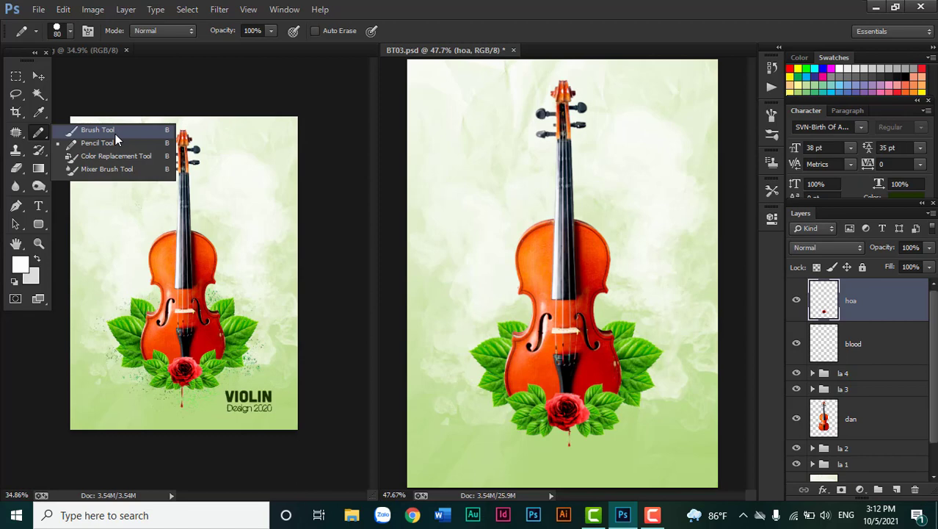
pyautogui.click(103, 130)
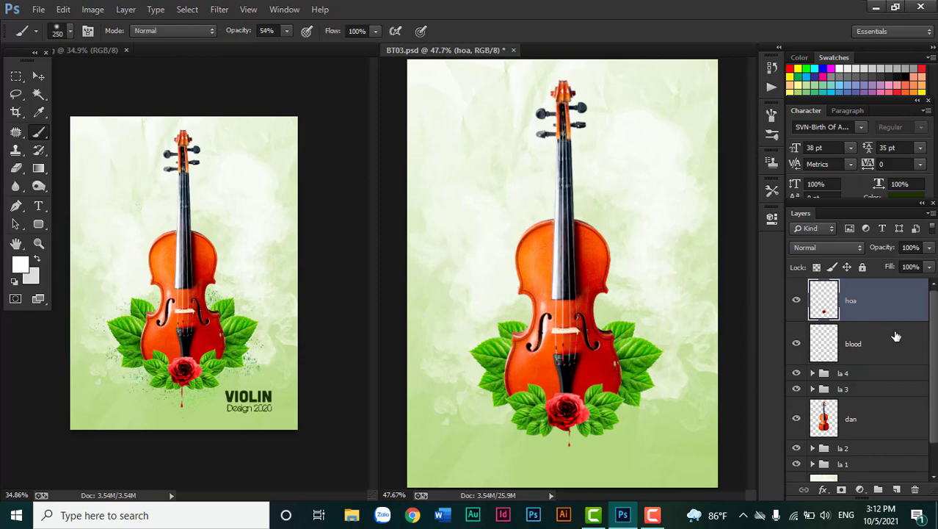
pyautogui.click(901, 489)
pyautogui.write('bui')
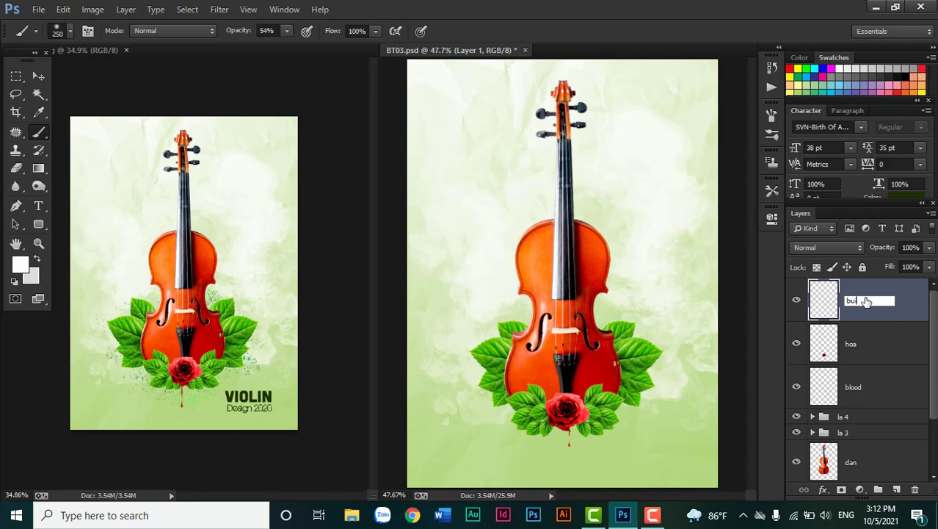
# Name the new layer bui and choose the textured scatter brush '100'
pyautogui.press('Return')
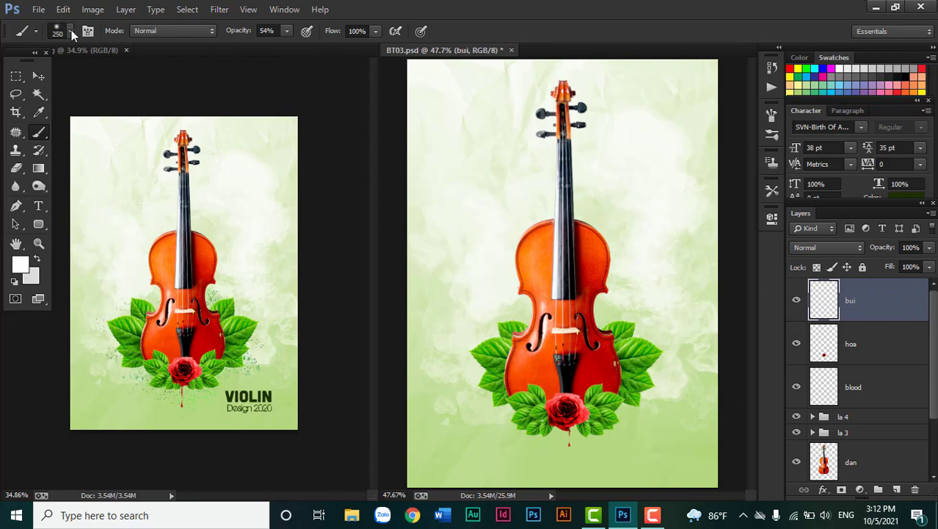
pyautogui.click(70, 31)
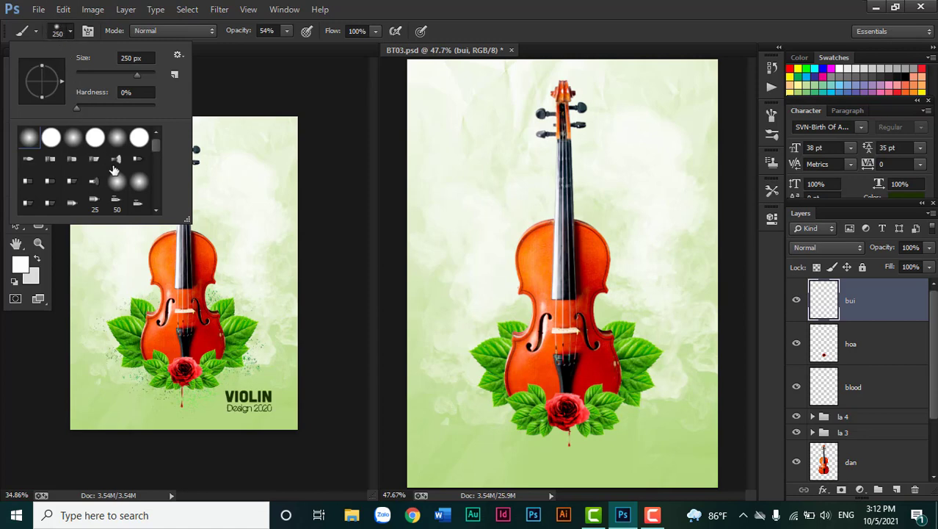
pyautogui.moveTo(154, 146); pyautogui.dragTo(155, 189)
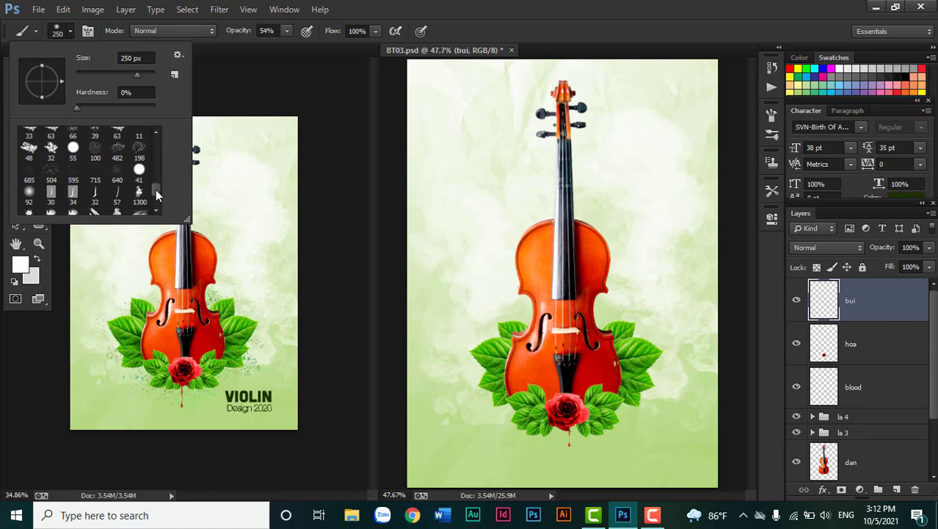
pyautogui.click(96, 154)
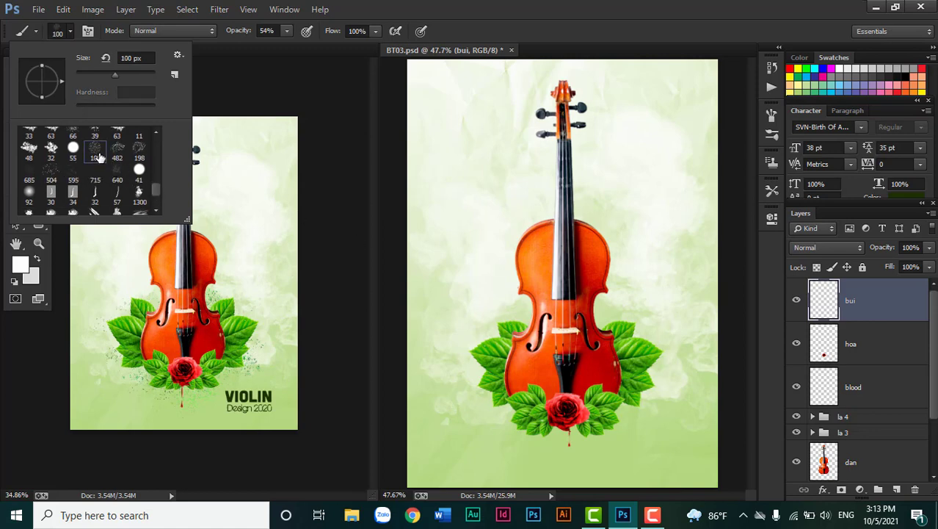
# Raise the scatter brush size to about 156 px and bring up the foreground colour chooser
pyautogui.rightClick(462, 183)
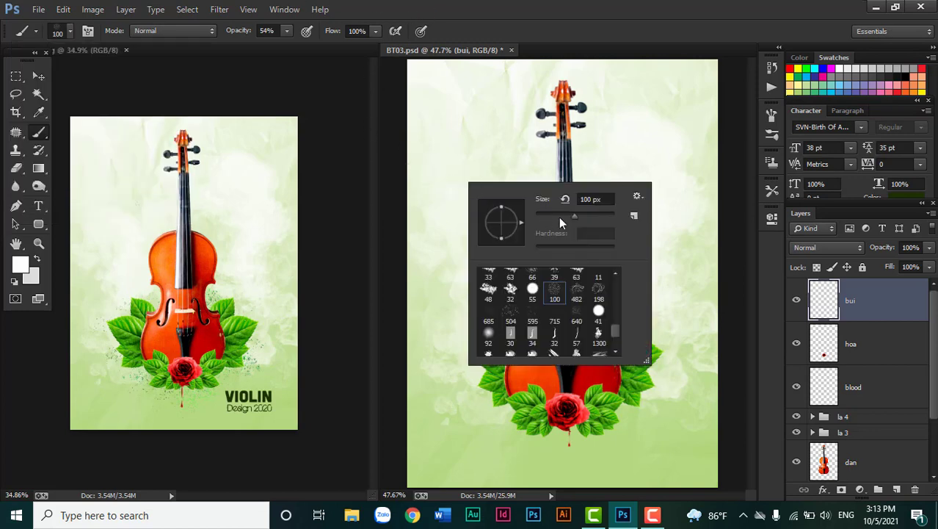
pyautogui.moveTo(574, 214); pyautogui.dragTo(585, 215)
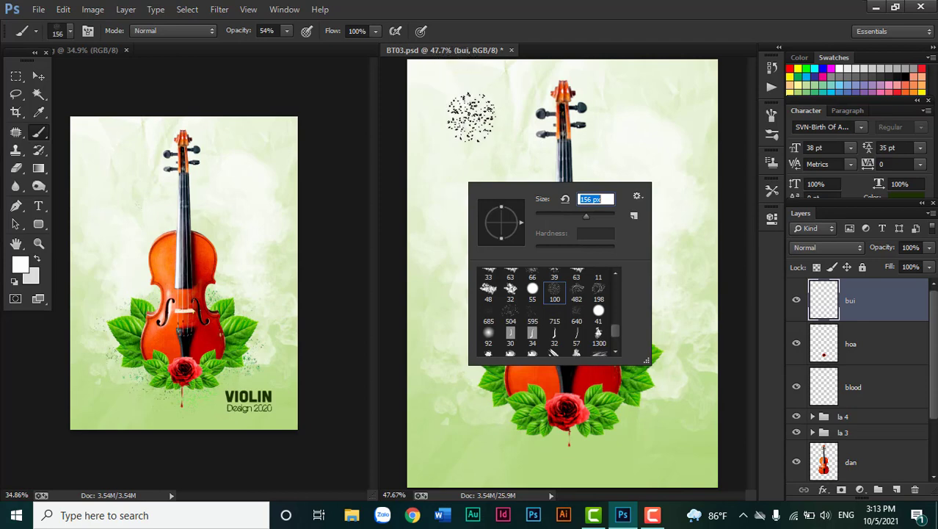
pyautogui.click(482, 143)
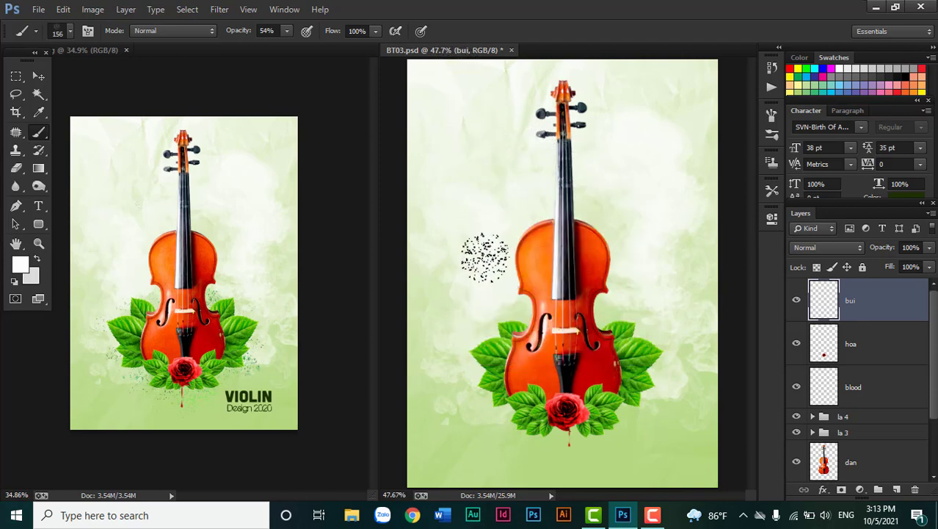
pyautogui.click(28, 269)
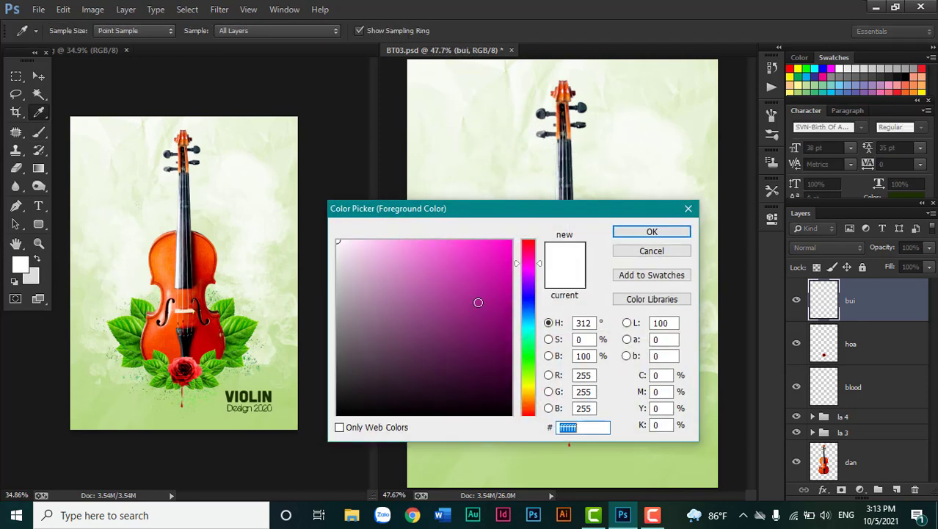
# Set the foreground colour to dark green #155900
pyautogui.click(534, 365)
pyautogui.moveTo(514, 323); pyautogui.dragTo(534, 354)
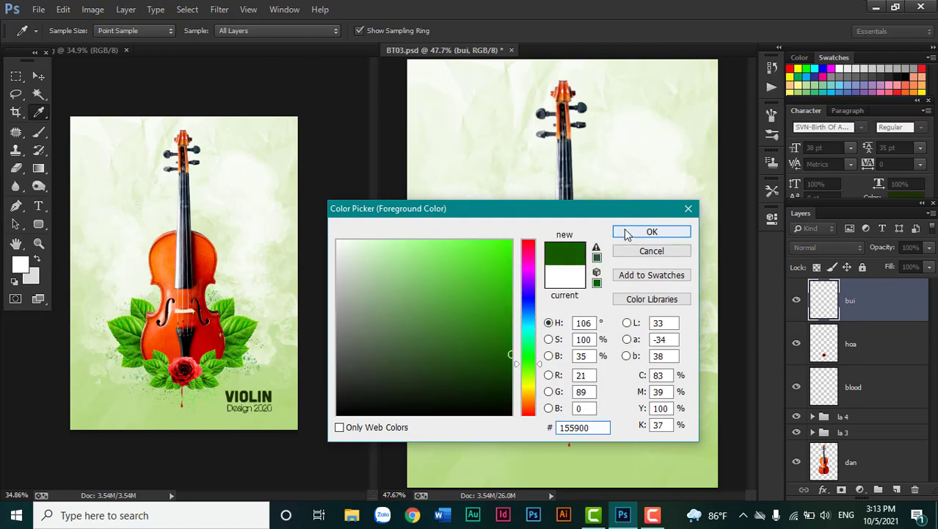
pyautogui.click(651, 231)
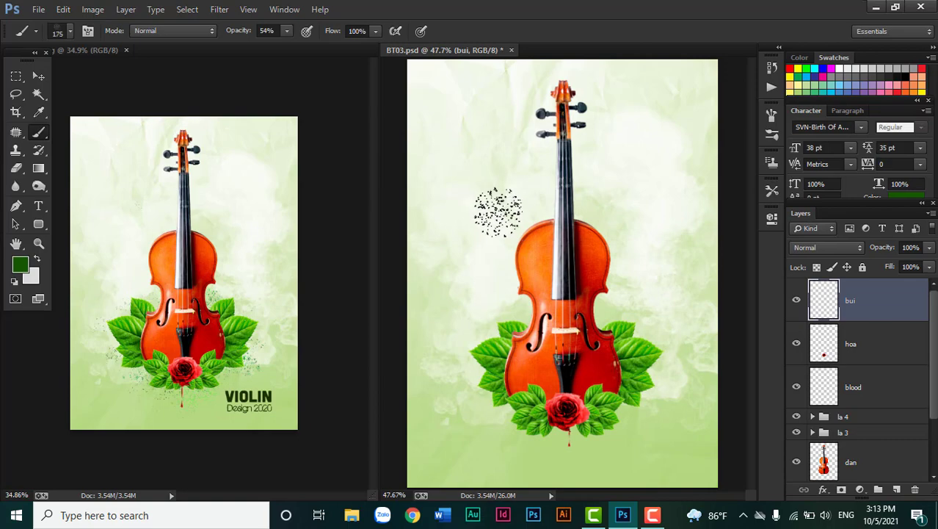
# Spray dark green speckles around the violin body and leaves with a 500 px brush, then shrink it to 150
pyautogui.press(']')
pyautogui.press(']')
pyautogui.press(']')
pyautogui.press(']')
pyautogui.press(']')
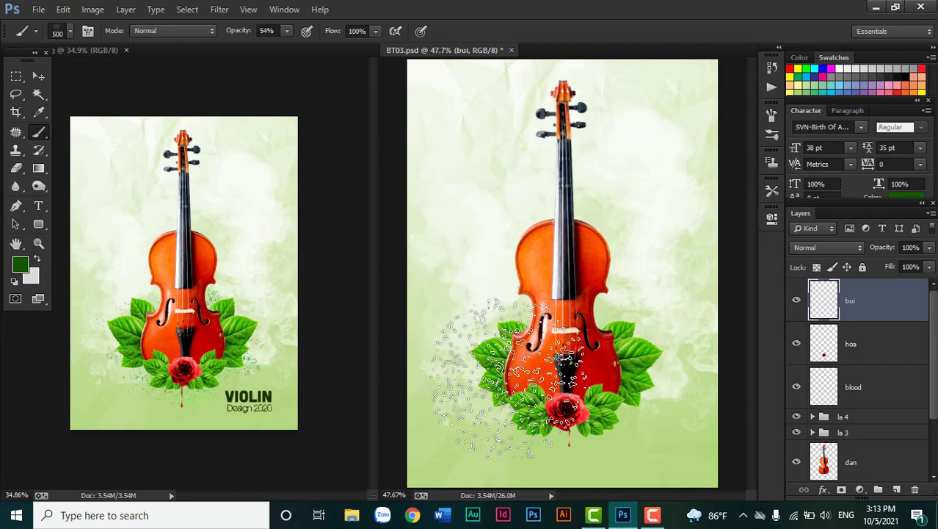
pyautogui.moveTo(508, 376); pyautogui.dragTo(644, 359)
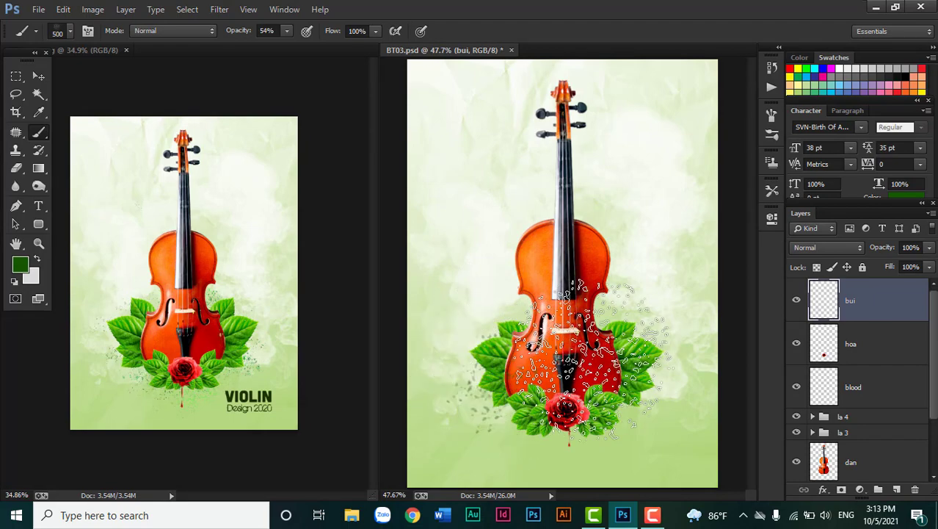
pyautogui.moveTo(440, 382); pyautogui.dragTo(649, 360)
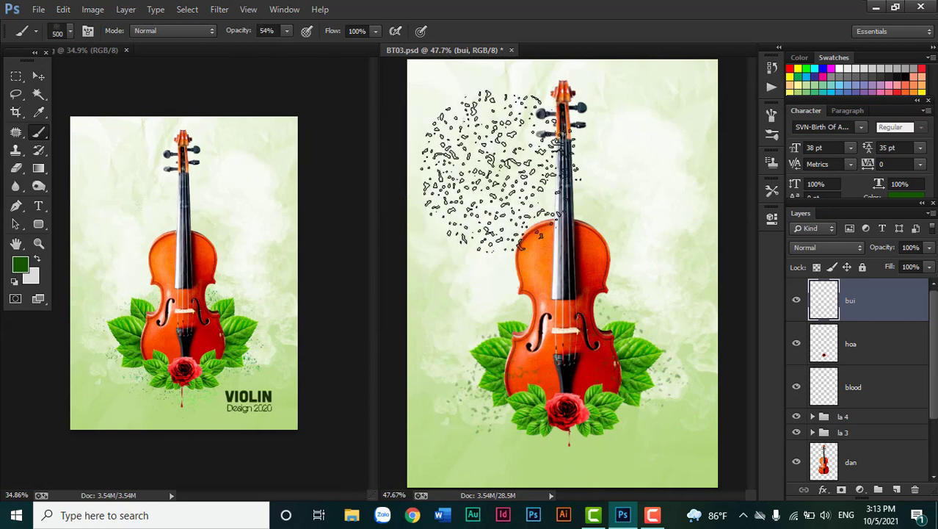
pyautogui.press('[')
pyautogui.press('[')
pyautogui.press('[')
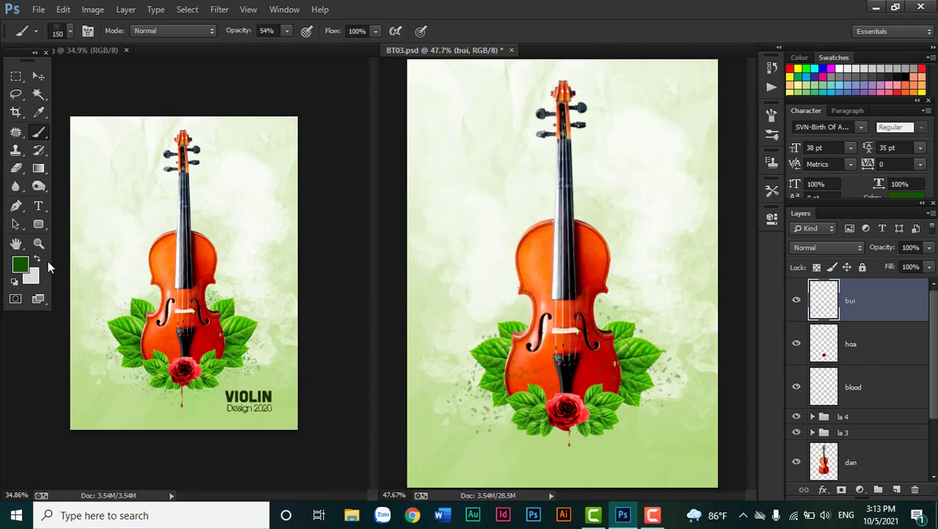
pyautogui.click(25, 267)
# Paint bright green #3acd0d speckles below the rose
pyautogui.click(500, 273)
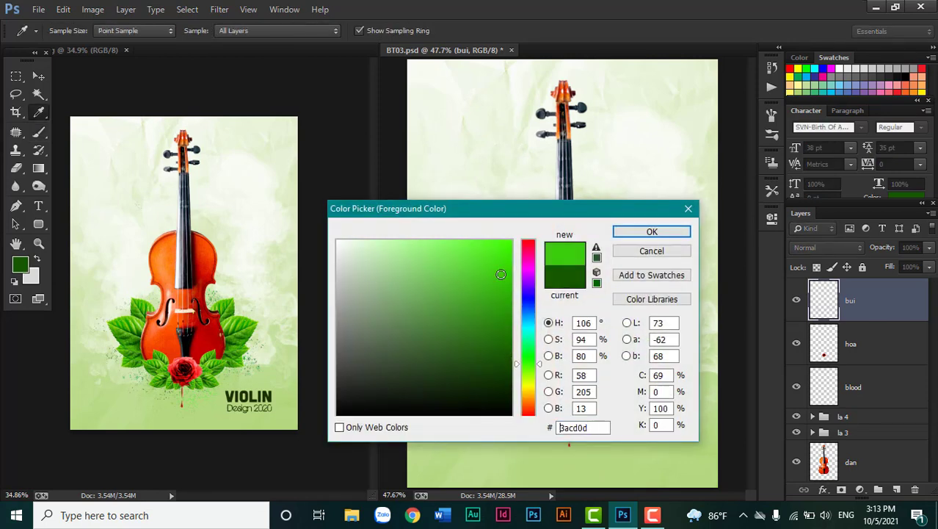
pyautogui.click(628, 231)
pyautogui.moveTo(507, 403); pyautogui.dragTo(539, 448)
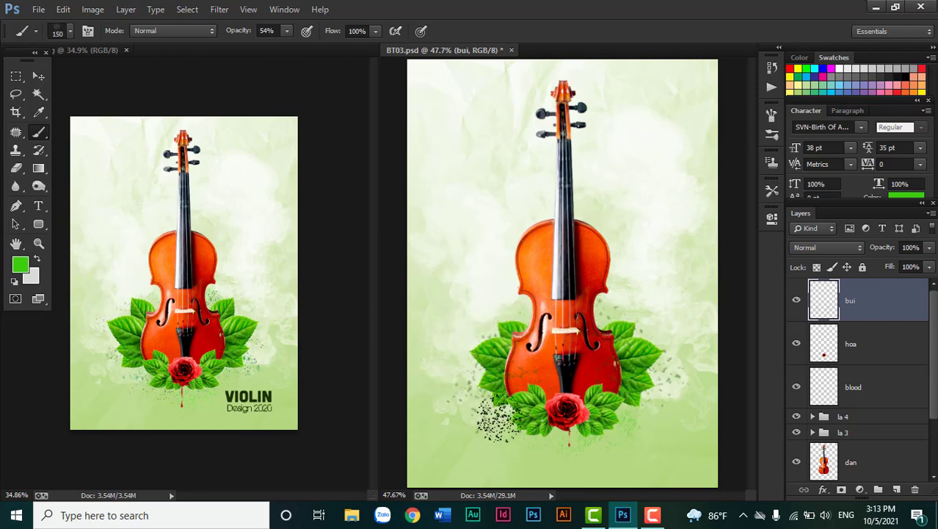
# Spray mid green #208800 speckles over the right-side leaves
pyautogui.scroll(1, 521, 440)
pyautogui.scroll(2, 522, 440)
pyautogui.scroll(2, 558, 426)
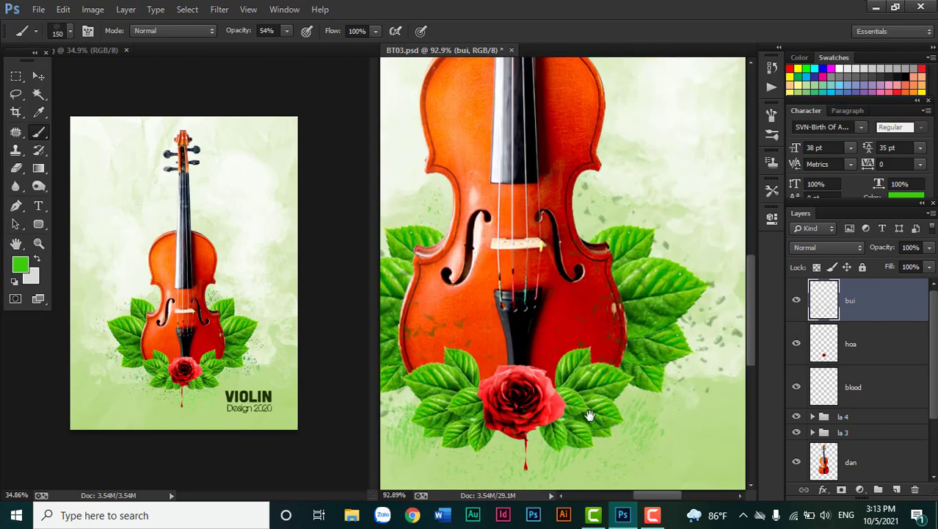
pyautogui.moveTo(587, 411)
pyautogui.mouseDown()
pyautogui.moveTo(585, 253)
pyautogui.moveTo(600, 194)
pyautogui.mouseUp()
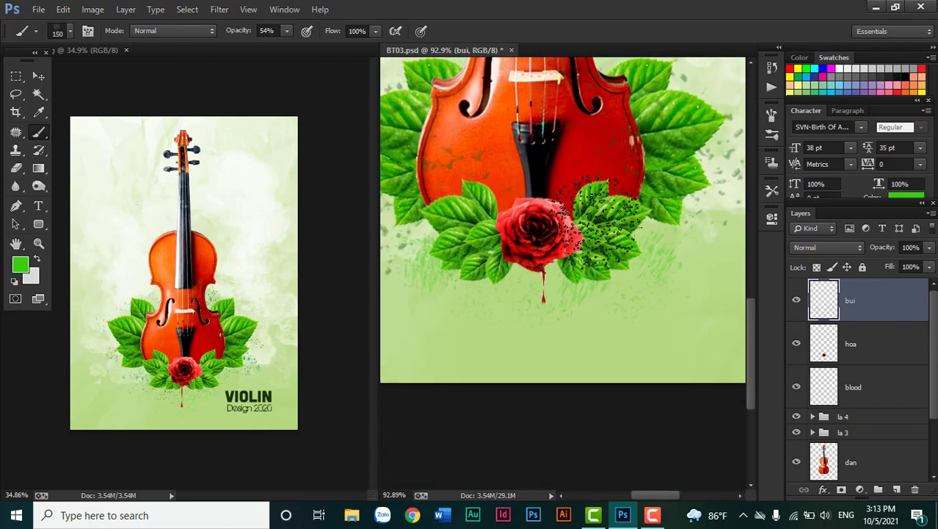
pyautogui.click(20, 265)
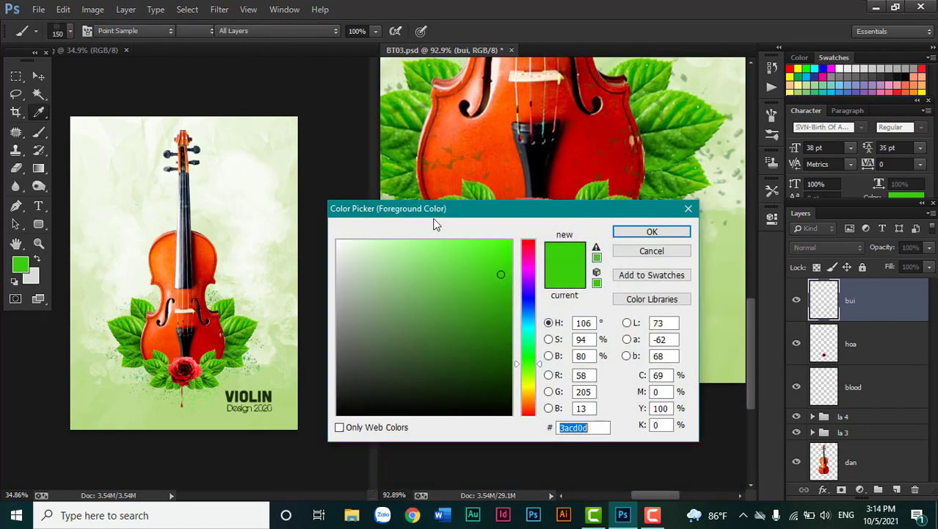
pyautogui.write('208800')
pyautogui.click(636, 235)
pyautogui.press('b')
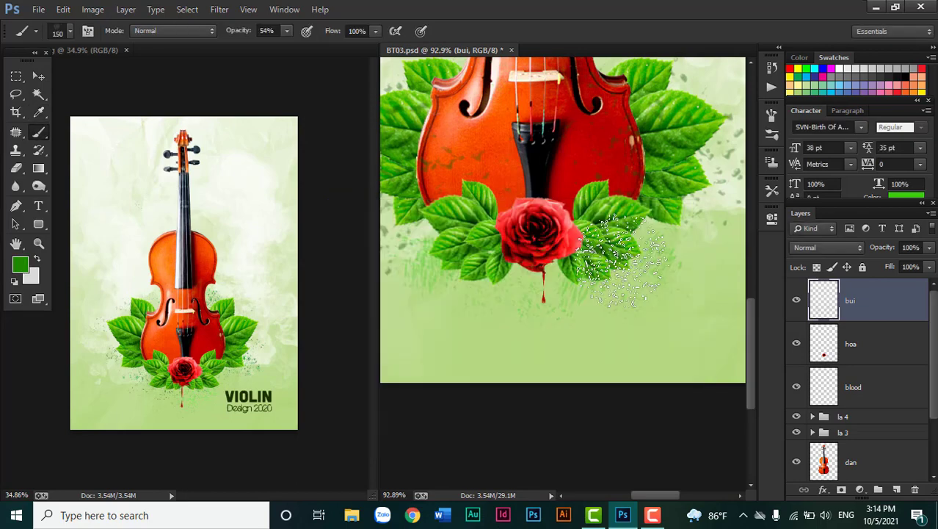
pyautogui.moveTo(577, 279); pyautogui.dragTo(642, 220)
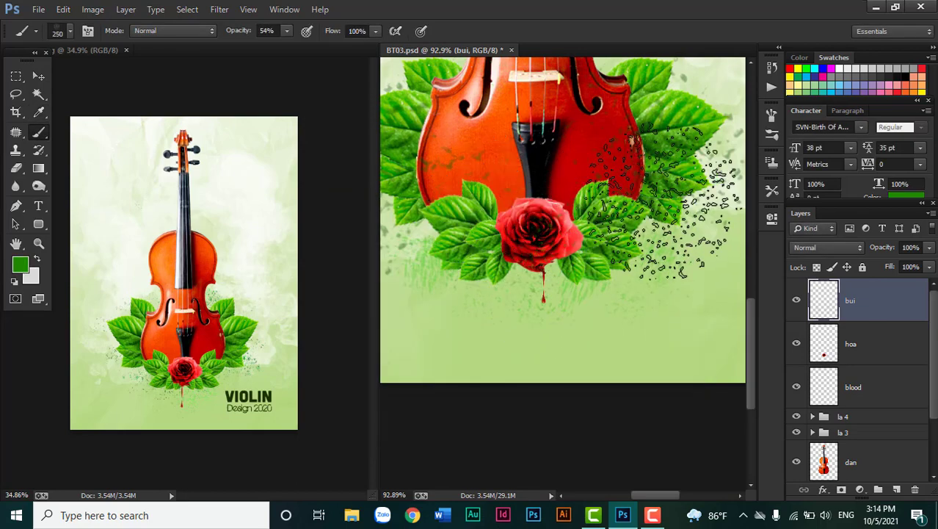
pyautogui.scroll(-3, 664, 194)
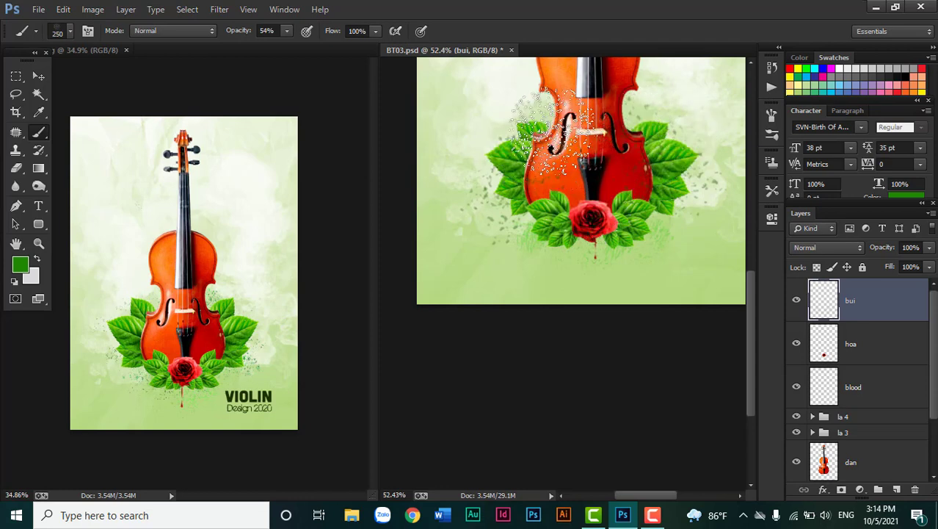
pyautogui.scroll(-1, 630, 226)
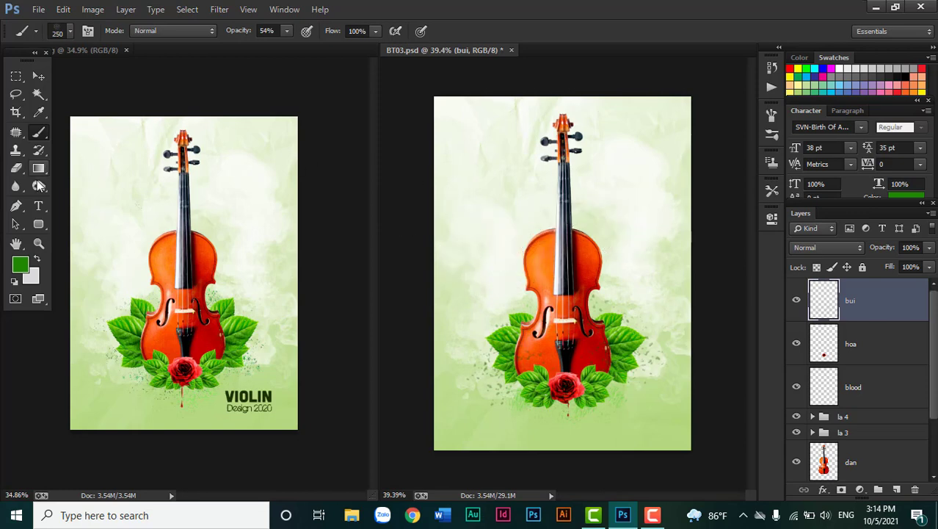
# Move the bui layer below the dan layer
pyautogui.click(40, 207)
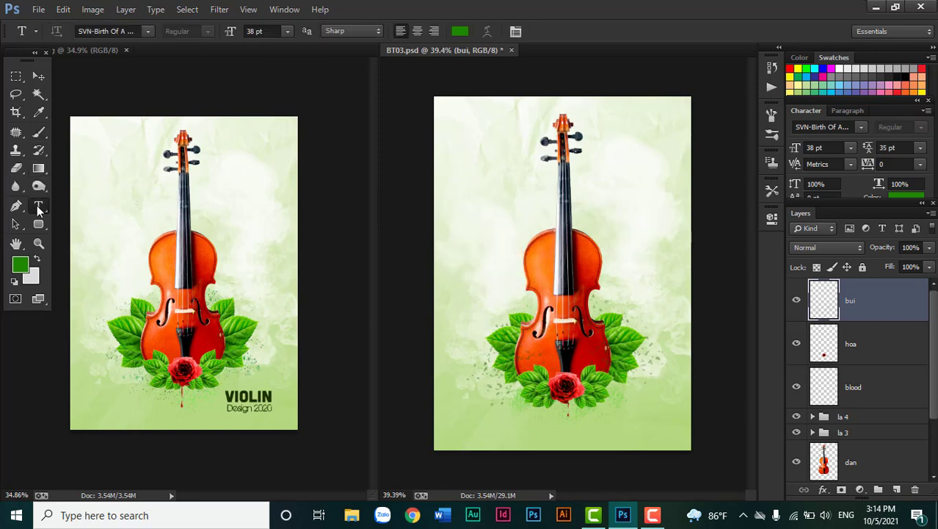
pyautogui.scroll(2, 647, 371)
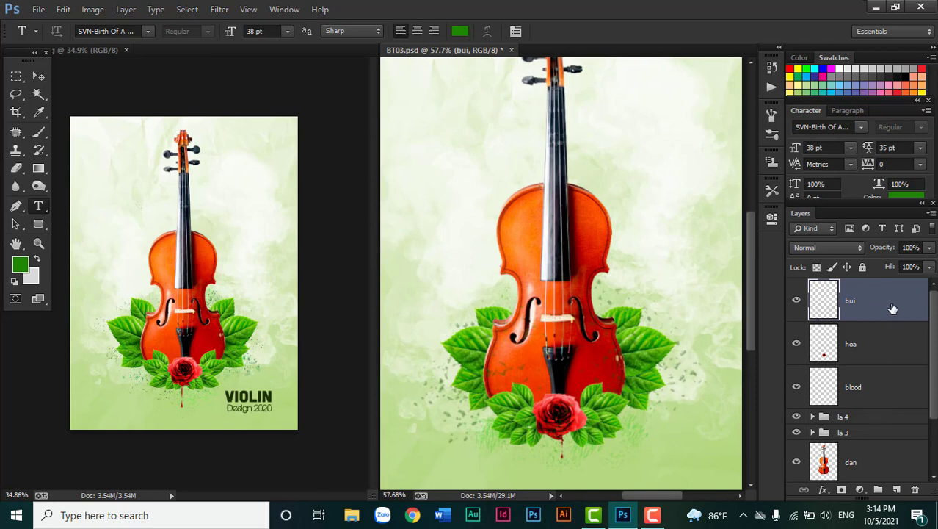
pyautogui.moveTo(892, 308); pyautogui.dragTo(861, 450)
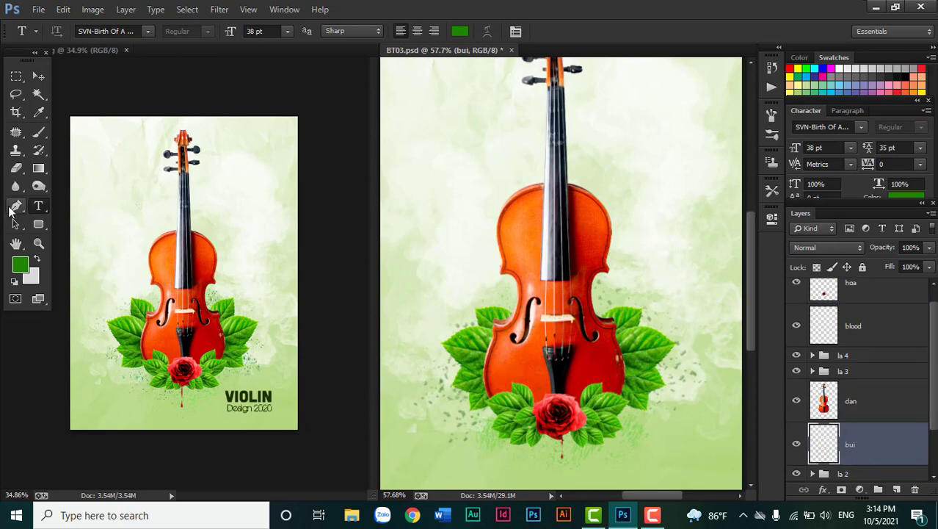
# Erase stray speckles around the leaves, then make hoa active with the Type tool
pyautogui.click(16, 167)
pyautogui.click(47, 168)
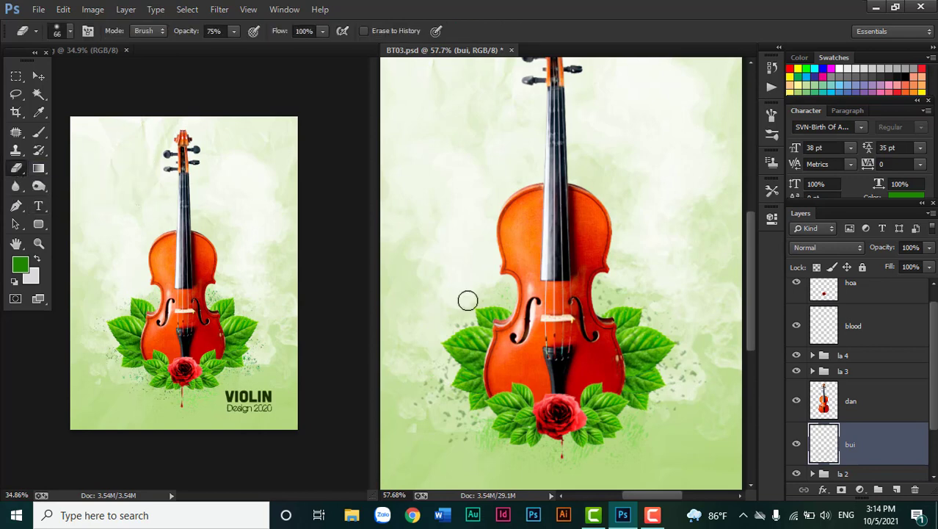
pyautogui.press(']')
pyautogui.press(']')
pyautogui.press(']')
pyautogui.press(']')
pyautogui.press(']')
pyautogui.press(']')
pyautogui.press(']')
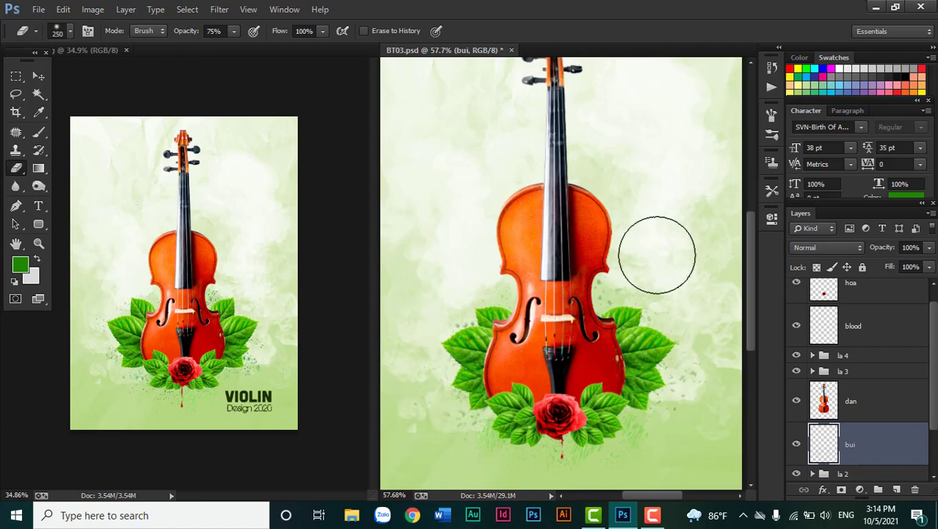
pyautogui.scroll(-4, 654, 257)
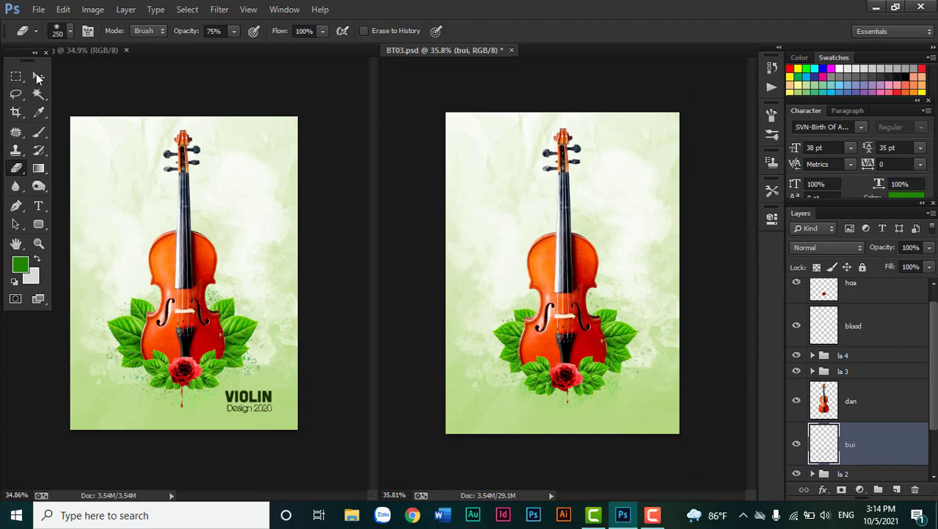
pyautogui.click(39, 205)
pyautogui.click(878, 297)
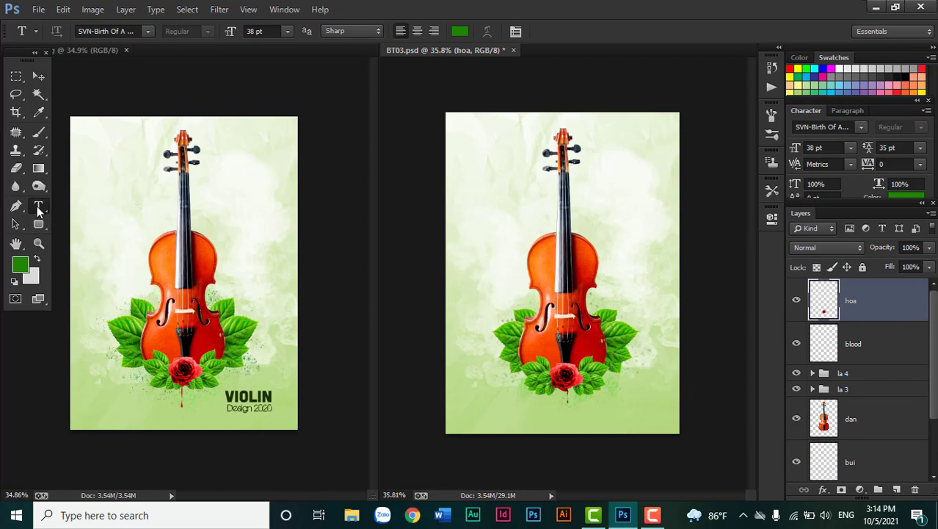
# Type VIOLIN below the rose and switch it to a bolder font
pyautogui.click(583, 403)
pyautogui.write('VIOLIN')
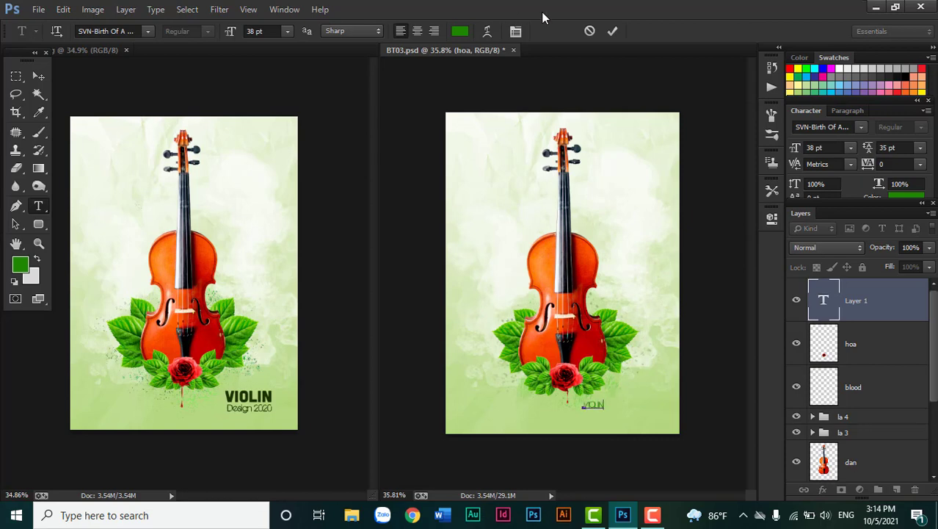
pyautogui.hotkey('ctrl', 'Return')
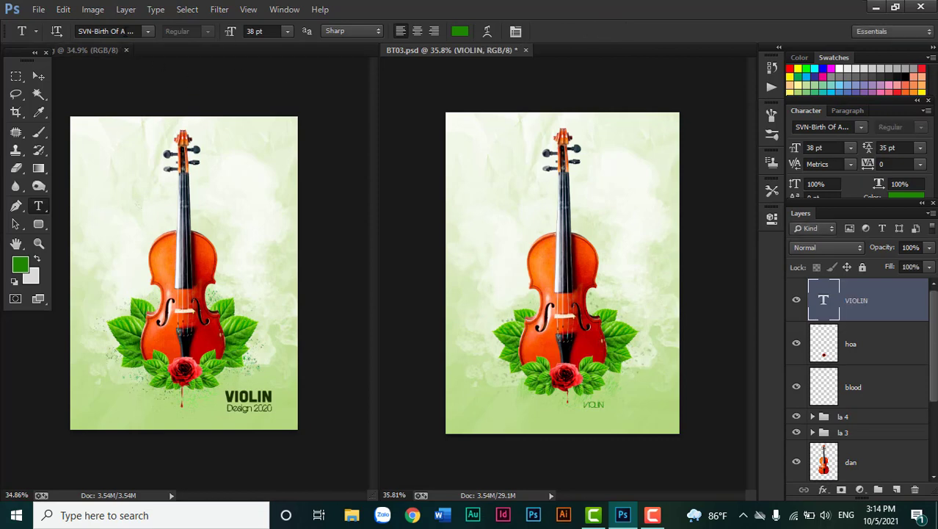
pyautogui.click(107, 31)
pyautogui.press('Up')
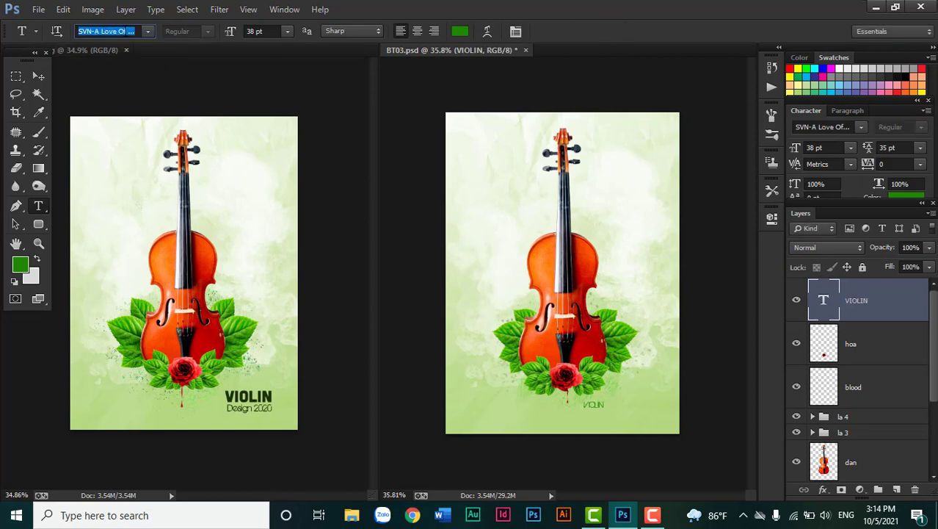
pyautogui.press('Return')
# Scale VIOLIN up to about 72 pt and shift it toward the lower right
pyautogui.hotkey('ctrl', 't')
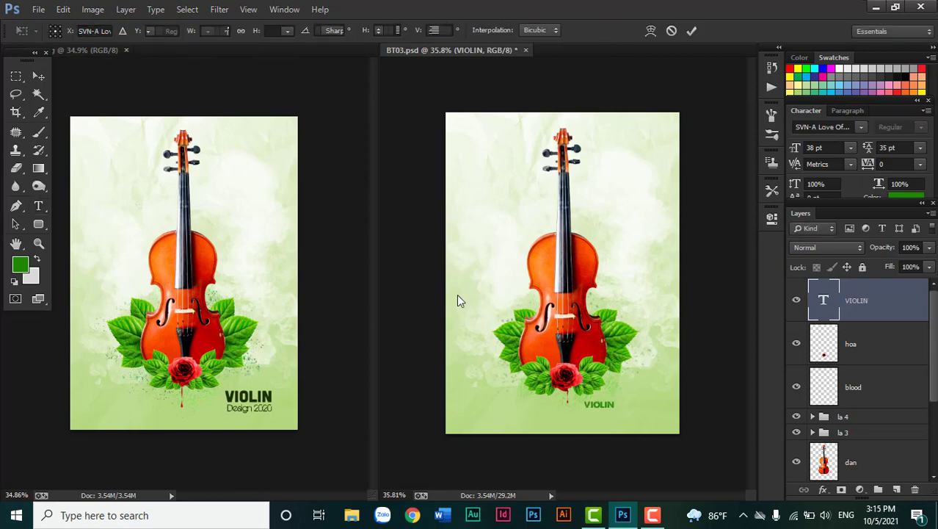
pyautogui.moveTo(619, 401); pyautogui.dragTo(634, 388)
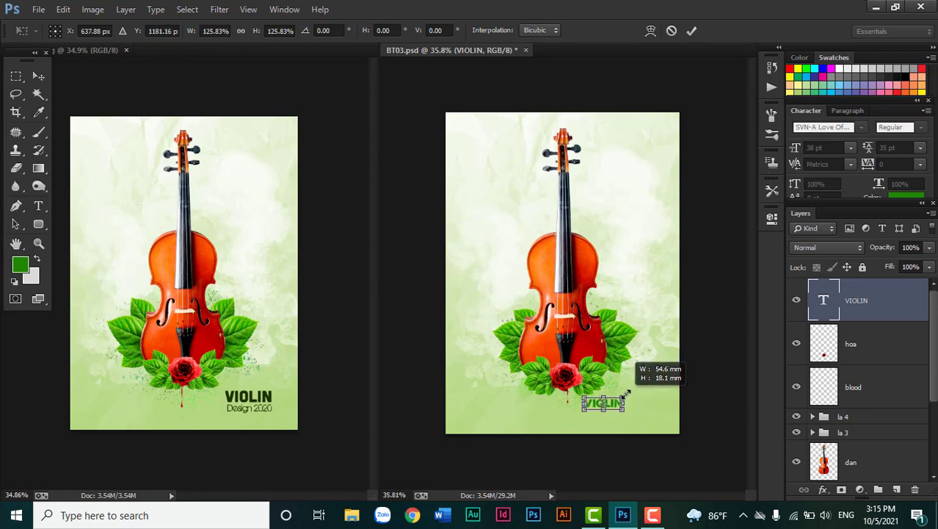
pyautogui.press('Return')
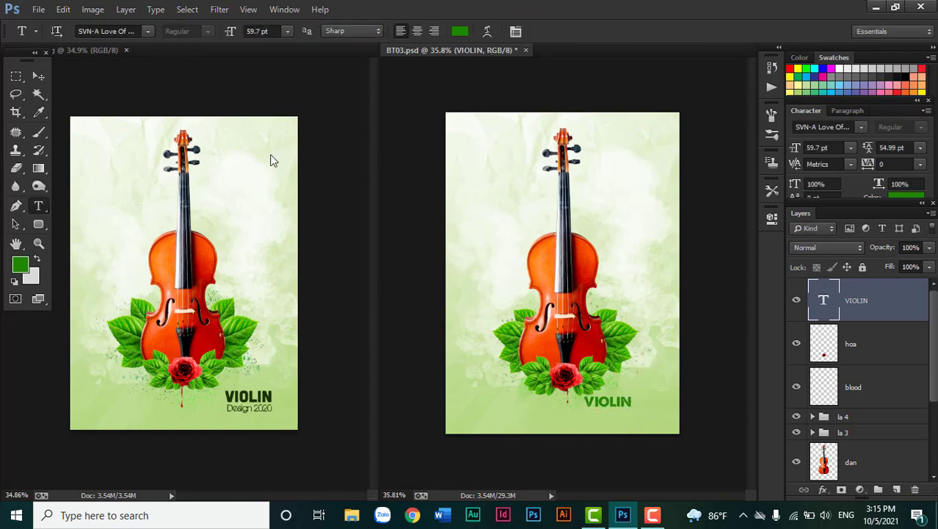
pyautogui.click(38, 77)
pyautogui.moveTo(627, 405)
pyautogui.mouseDown()
pyautogui.moveTo(651, 404)
pyautogui.moveTo(599, 381)
pyautogui.mouseUp()
pyautogui.hotkey('ctrl', 't')
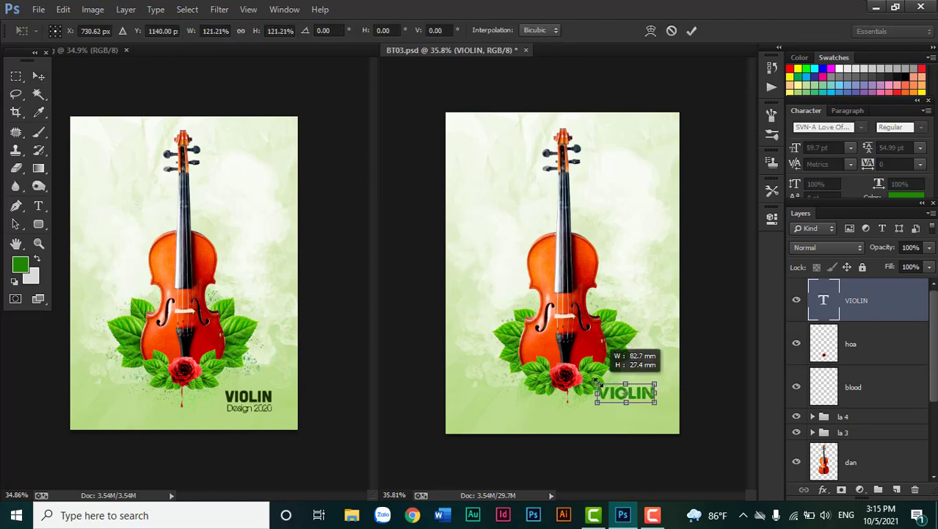
pyautogui.press('Return')
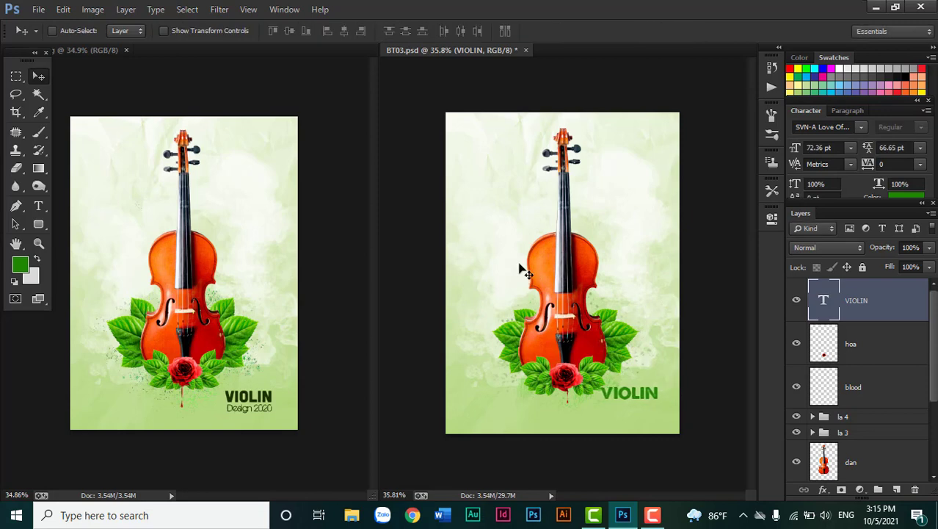
pyautogui.click(39, 206)
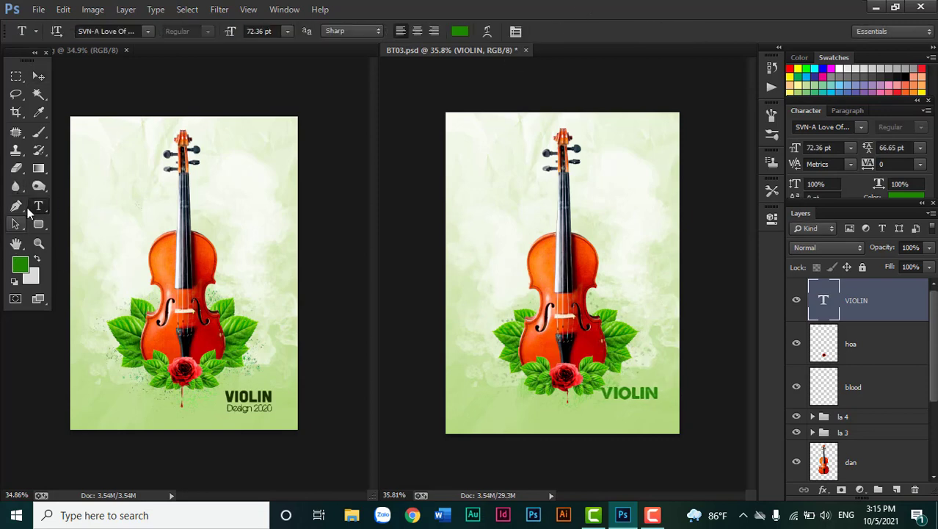
# Colour the VIOLIN text dark green #0c3400
pyautogui.click(460, 31)
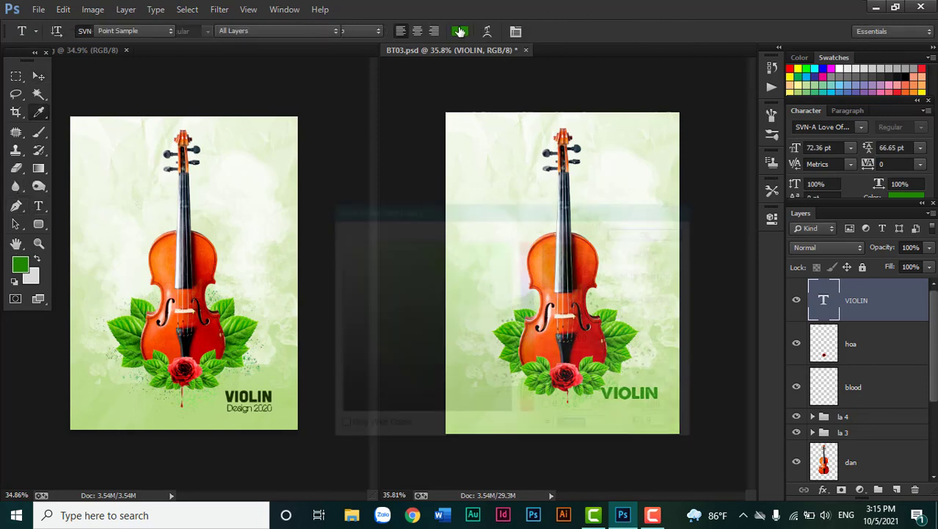
pyautogui.click(513, 378)
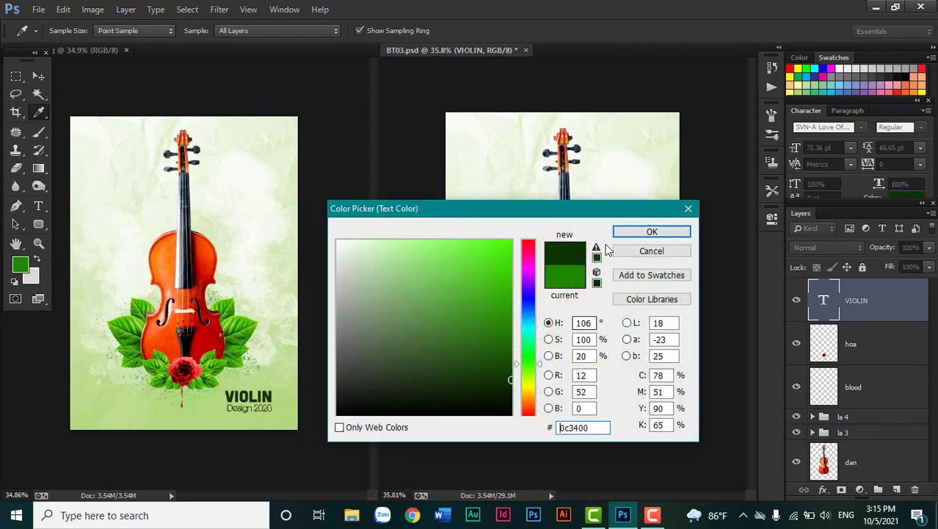
pyautogui.click(652, 231)
# Start a smaller DESIGN 2020 text line beneath VIOLIN
pyautogui.scroll(2, 633, 393)
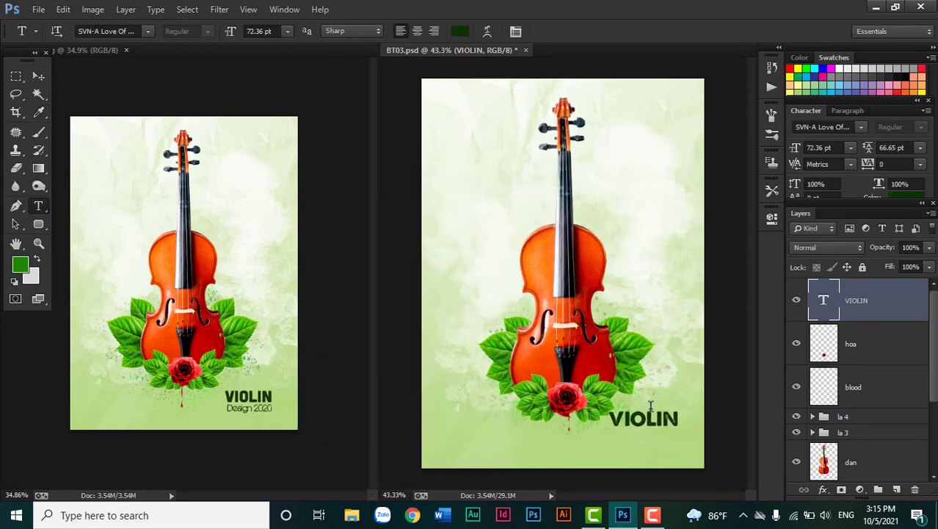
pyautogui.scroll(-1, 644, 413)
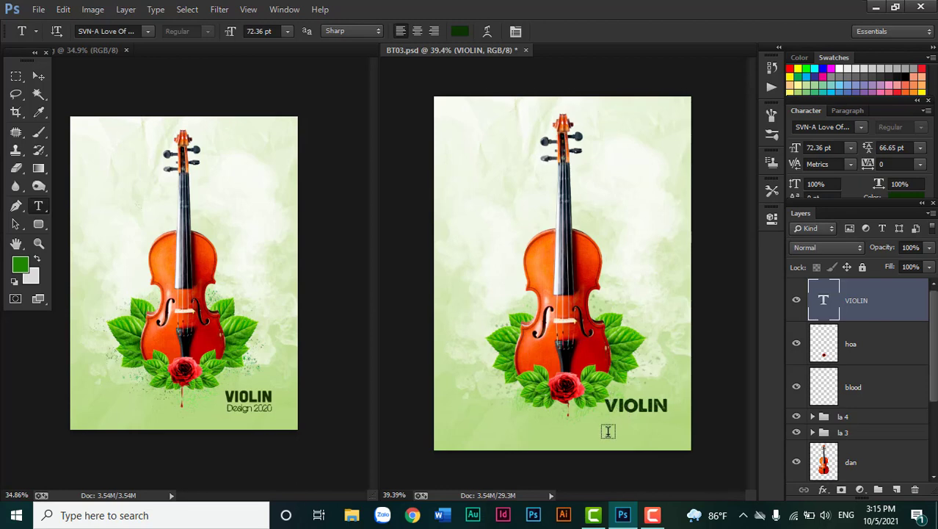
pyautogui.click(615, 430)
pyautogui.write('DESIGN 2020')
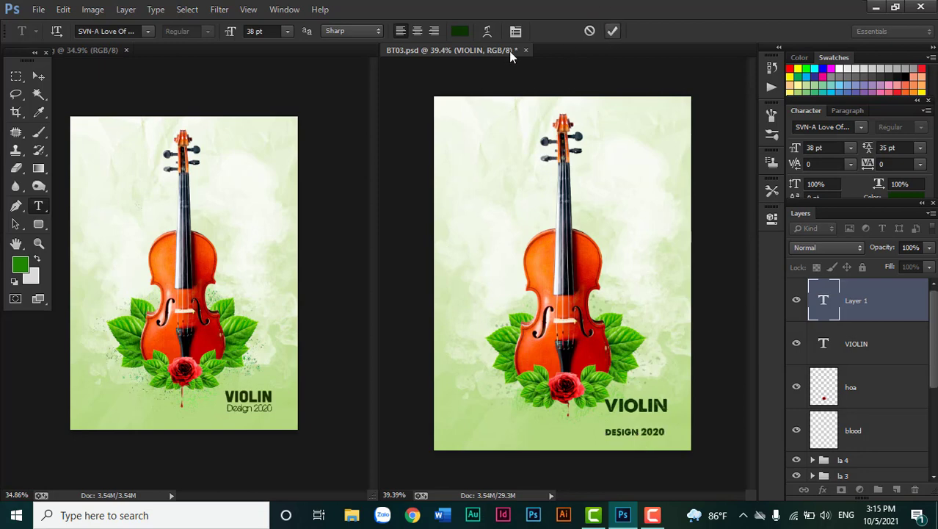
# Commit the design 2020 line and set it in the SVN-Birth Of A Hero font
pyautogui.hotkey('ctrl', 'Return')
pyautogui.click(147, 30)
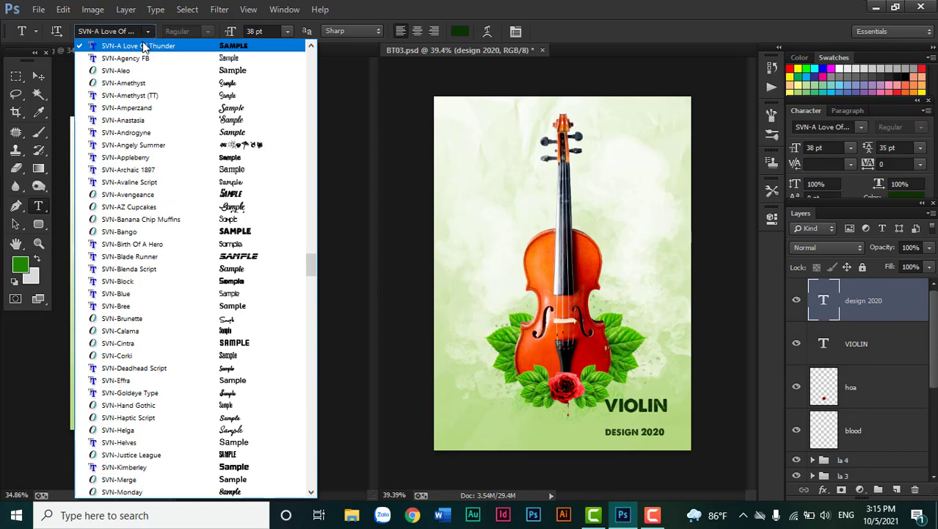
pyautogui.click(172, 244)
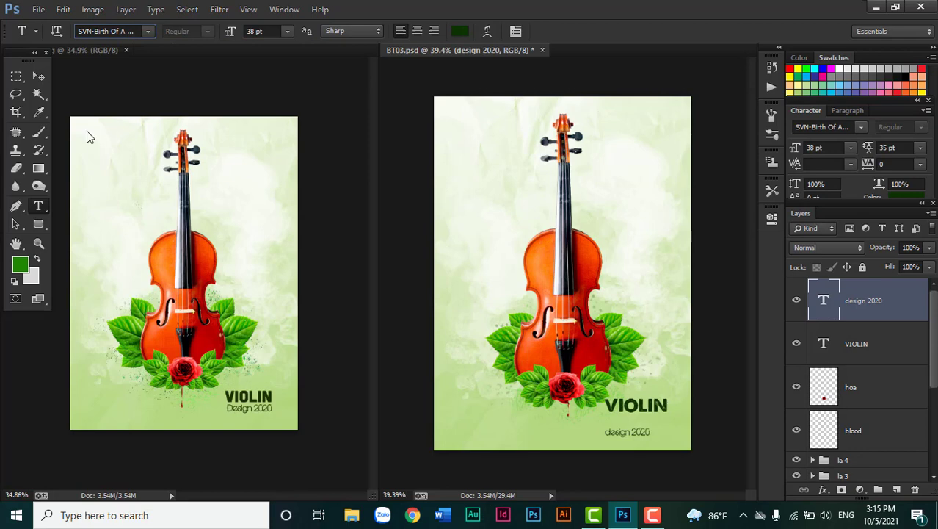
pyautogui.click(38, 77)
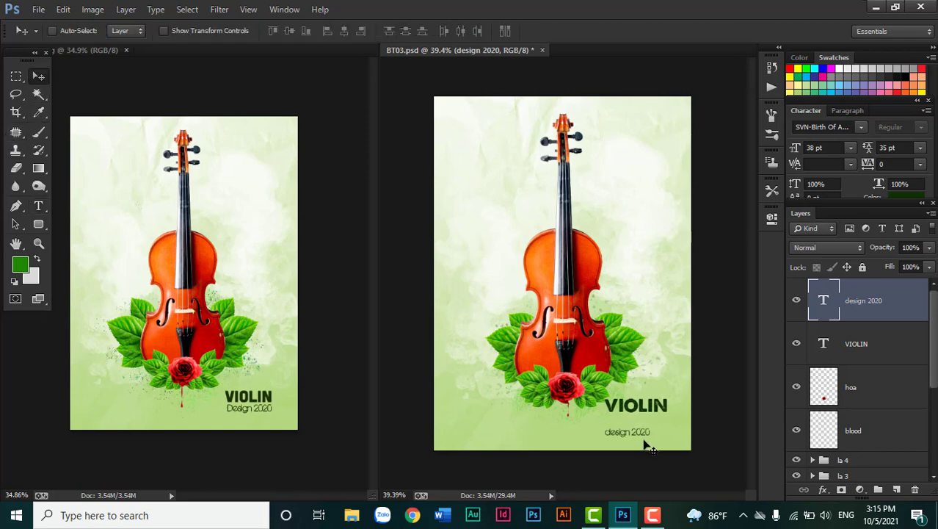
# Move the design 2020 line just under VIOLIN, scale it up, and nudge it up-left
pyautogui.moveTo(645, 444); pyautogui.dragTo(657, 433)
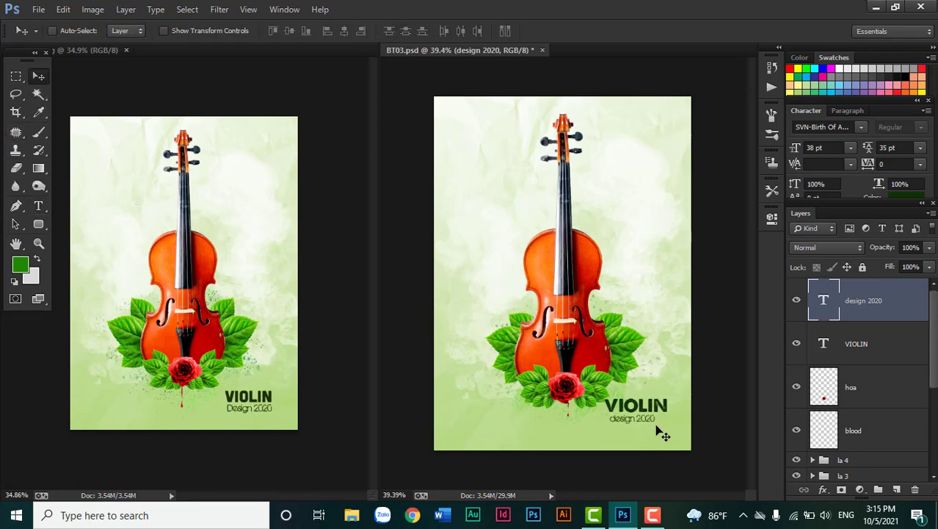
pyautogui.scroll(3, 661, 433)
pyautogui.moveTo(649, 322)
pyautogui.mouseDown()
pyautogui.moveTo(637, 289)
pyautogui.moveTo(653, 307)
pyautogui.mouseUp()
pyautogui.hotkey('ctrl', 't')
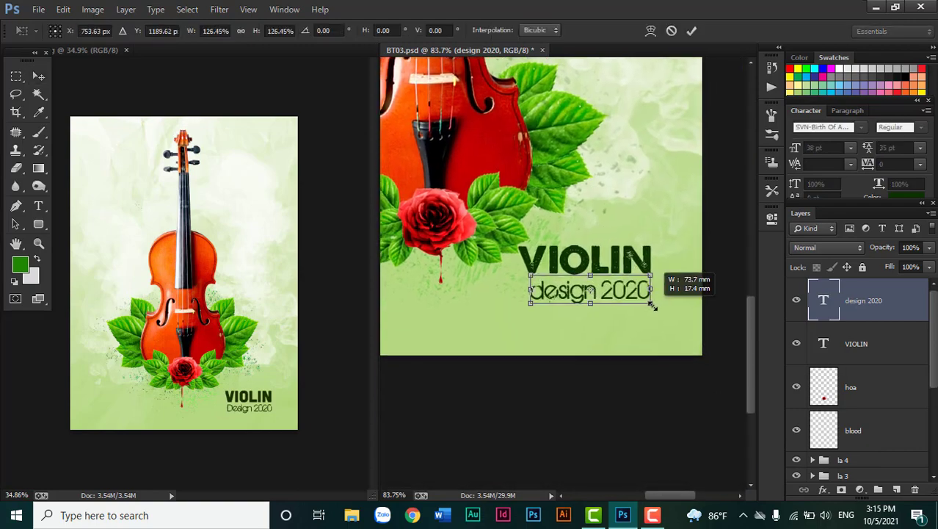
pyautogui.press('Return')
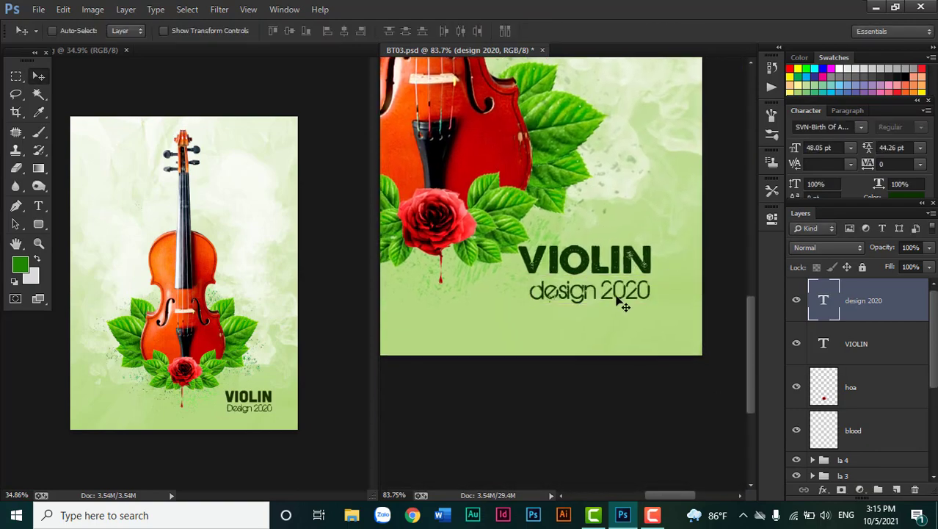
pyautogui.moveTo(617, 300); pyautogui.dragTo(615, 299)
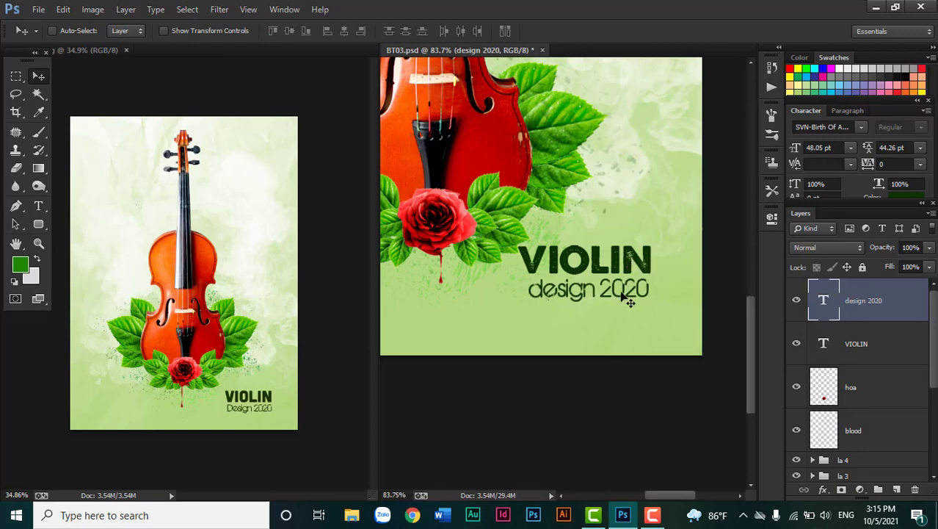
# Enlarge design 2020 slightly more to about 49.87 pt, then view the whole poster
pyautogui.hotkey('ctrl', 't')
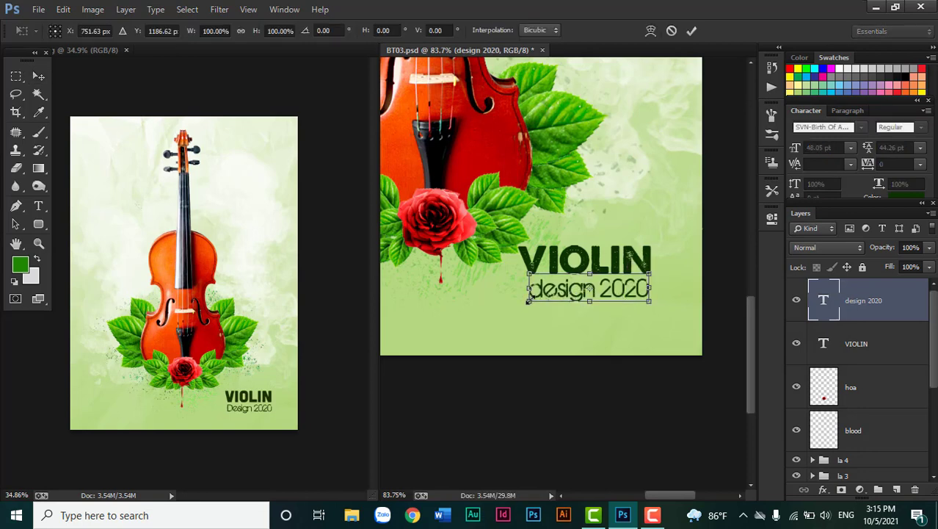
pyautogui.moveTo(528, 299); pyautogui.dragTo(525, 303)
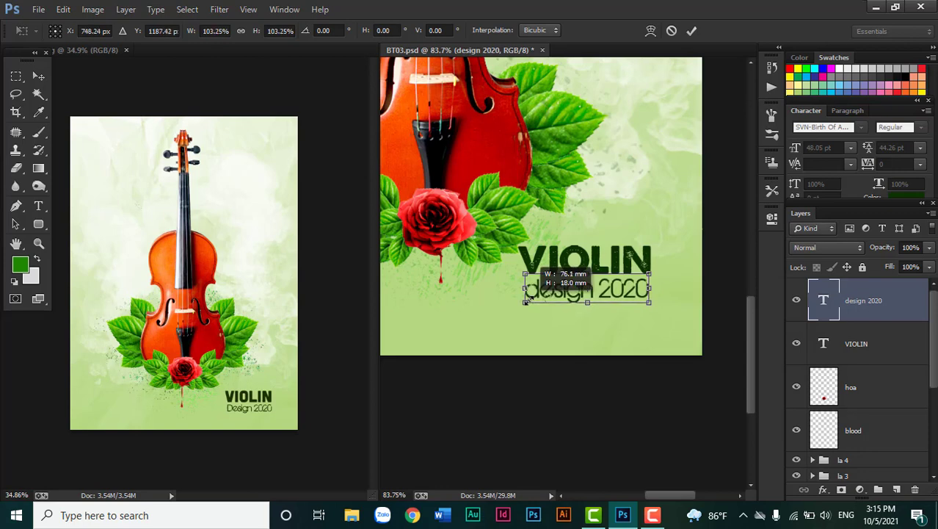
pyautogui.press('Return')
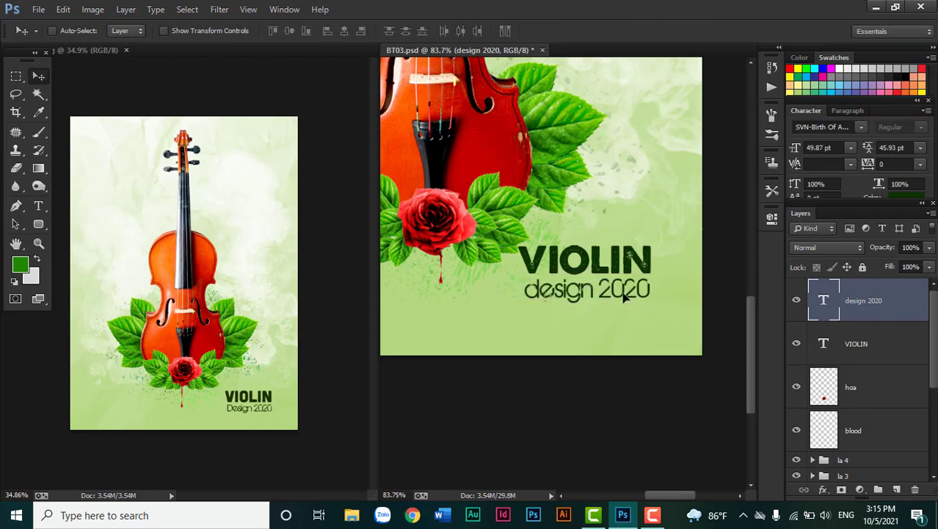
pyautogui.scroll(-2, 616, 293)
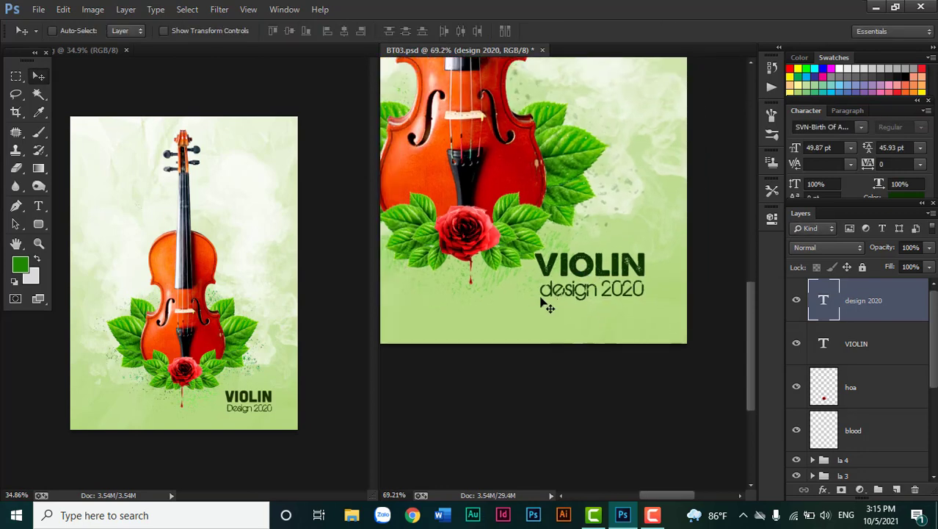
pyautogui.scroll(-5, 545, 305)
pyautogui.scroll(-1, 554, 303)
pyautogui.scroll(-1, 557, 296)
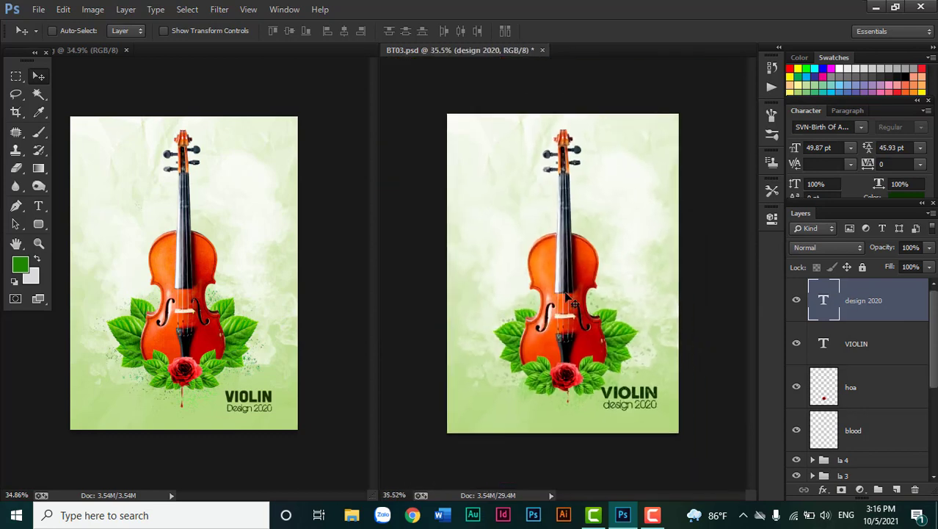
pyautogui.scroll(-1, 569, 296)
pyautogui.scroll(1, 569, 244)
pyautogui.scroll(1, 558, 228)
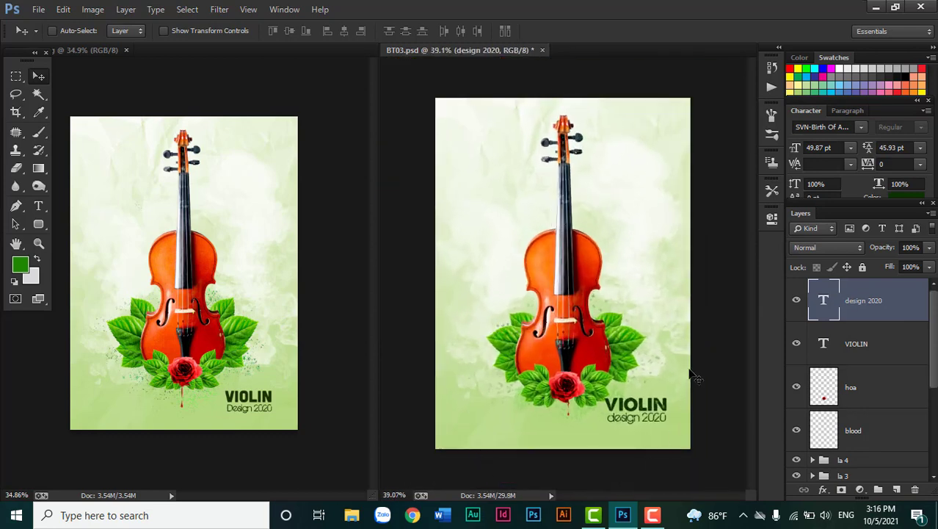